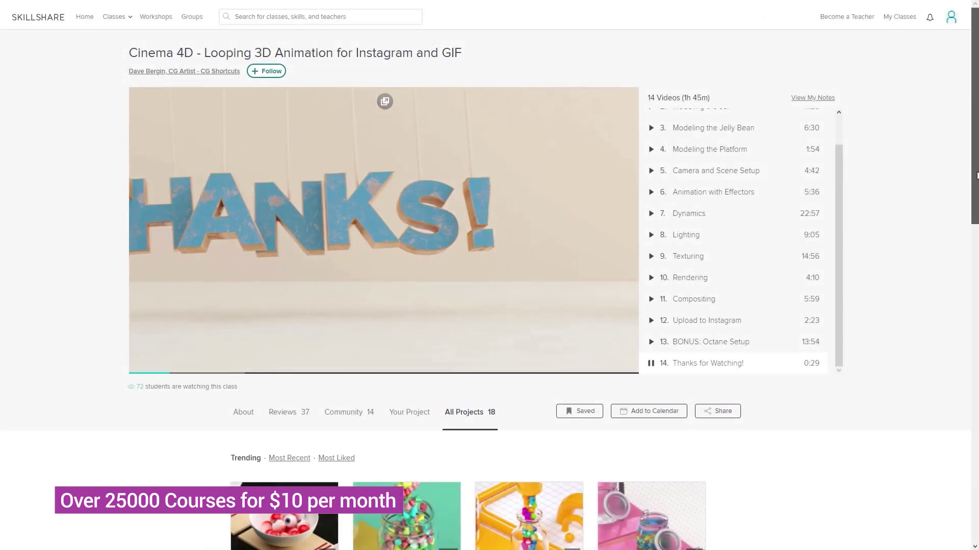
# Go from the Skillshare class page to the Animation classes category and browse its listing.
pyautogui.scroll(-2, 974, 184)
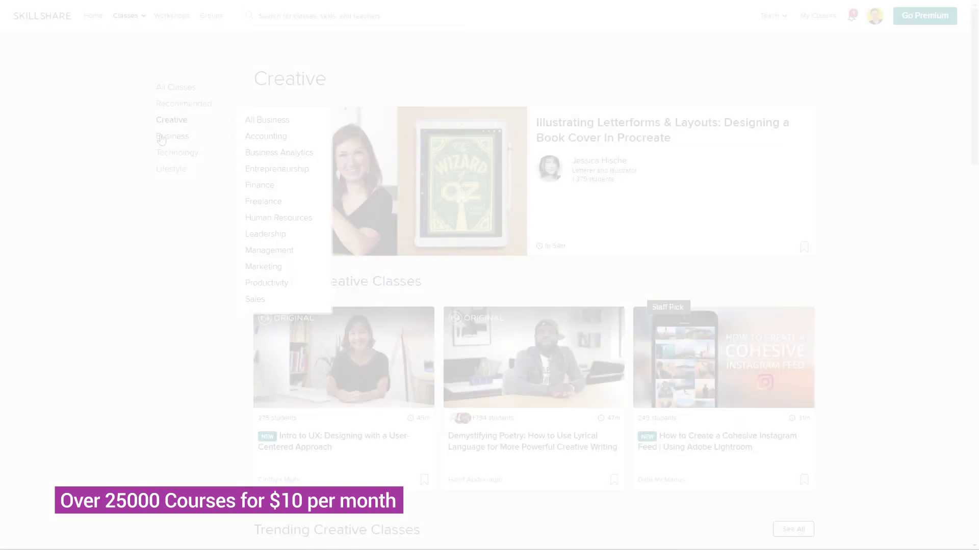
pyautogui.moveTo(171, 119)
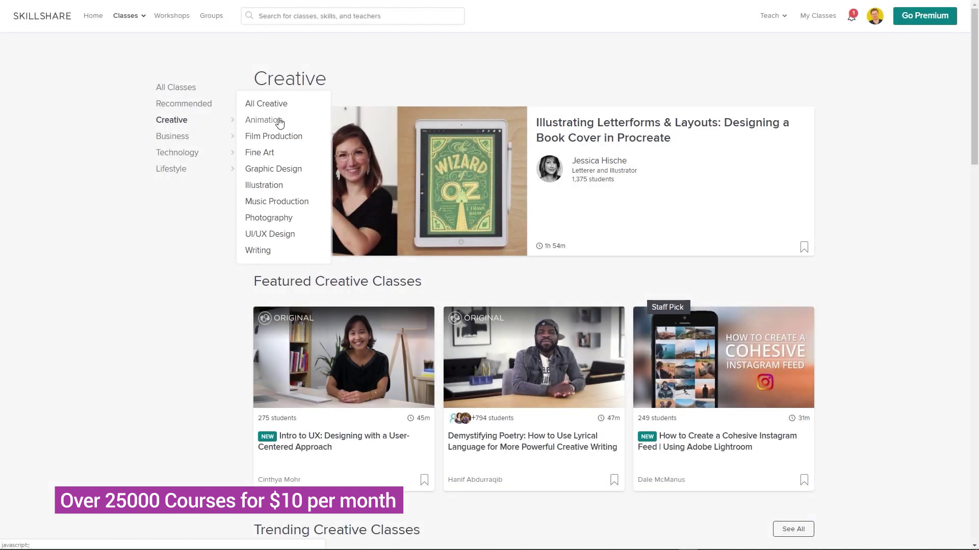
pyautogui.click(280, 122)
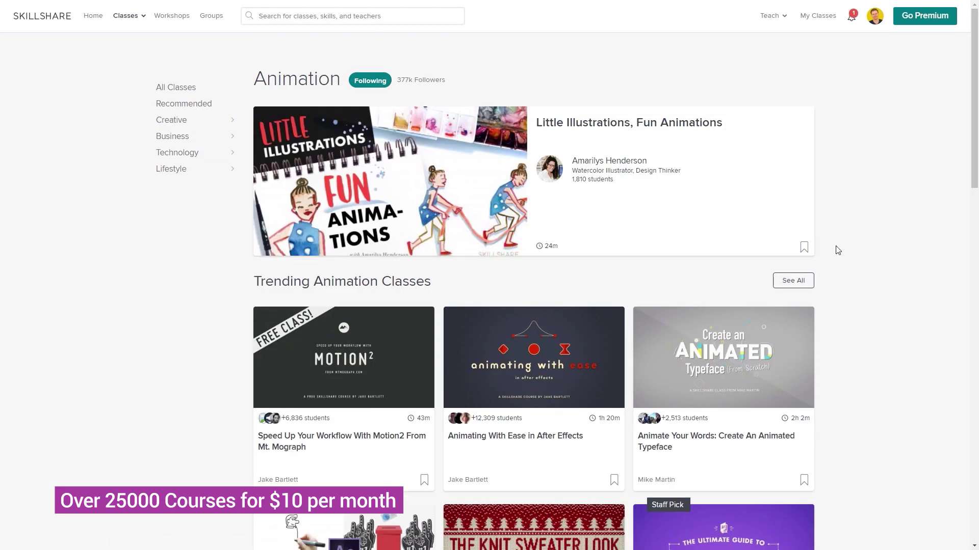
pyautogui.scroll(-3, 886, 262)
pyautogui.scroll(-3, 885, 262)
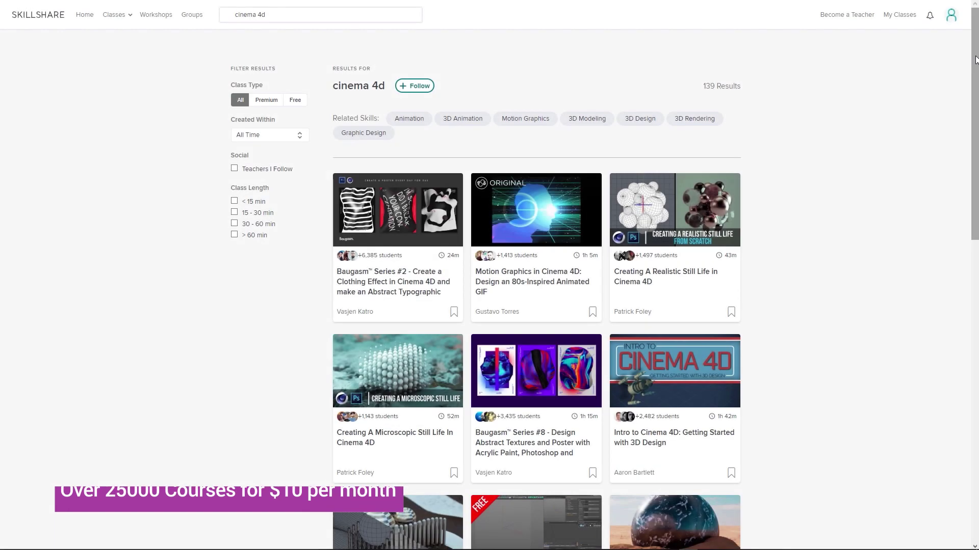
pyautogui.scroll(-3, 977, 71)
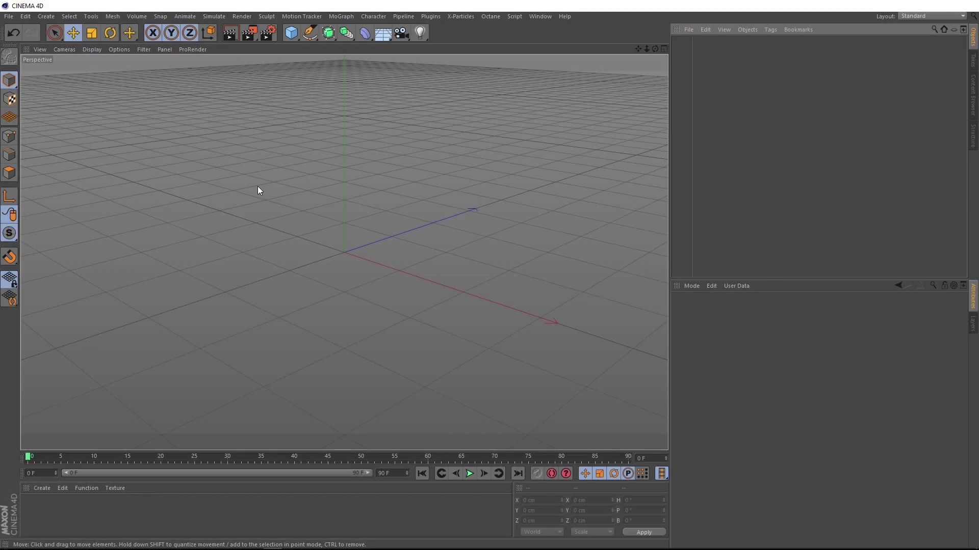
# Check the render output settings, then close them.
pyautogui.click(268, 33)
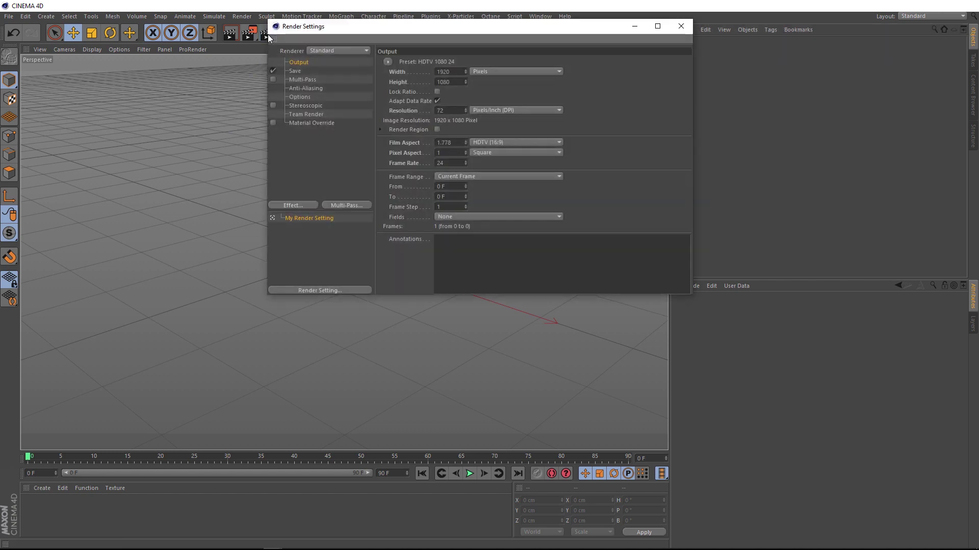
pyautogui.moveTo(313, 25); pyautogui.dragTo(147, 116)
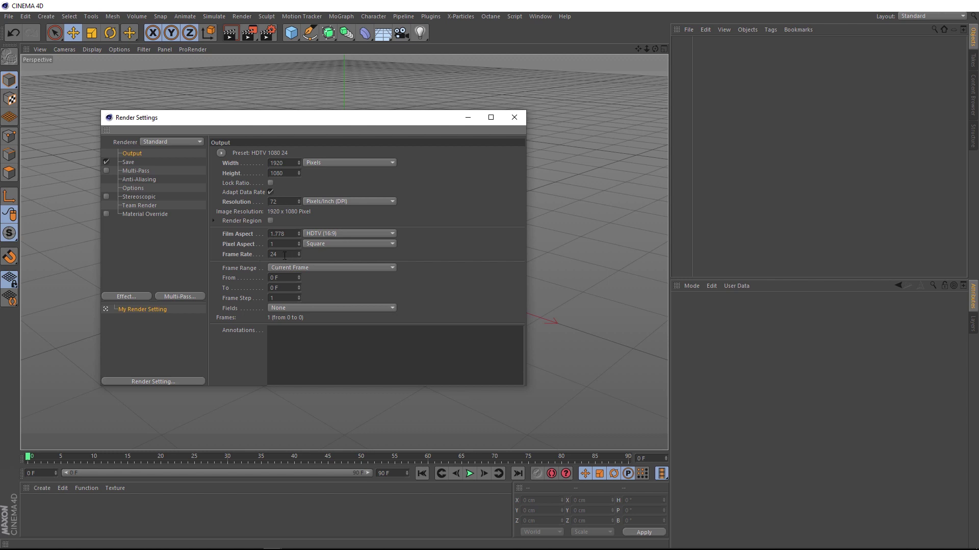
pyautogui.click(514, 117)
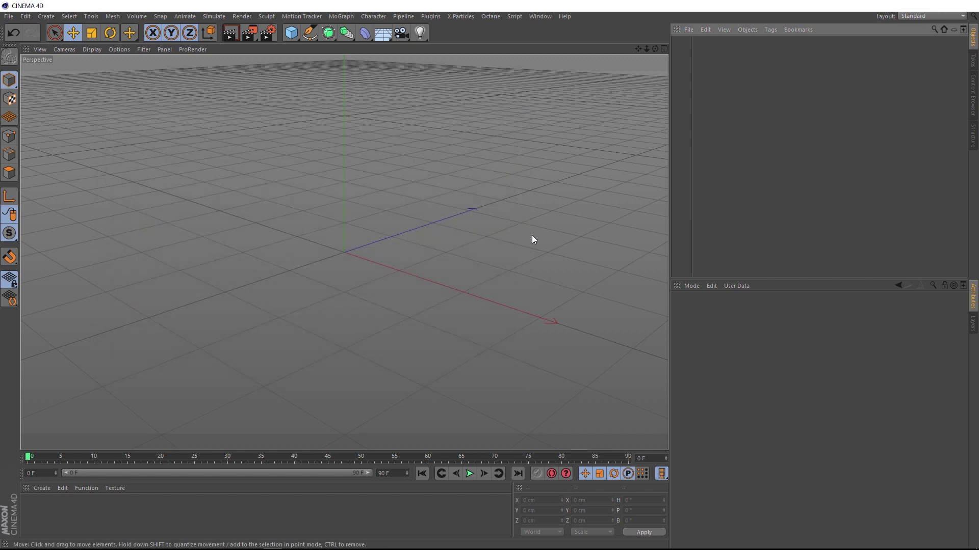
# Set the project to 24 FPS with end frame 24*5 = 120, and extend the preview range to 120.
pyautogui.hotkey('ctrl', 'd')
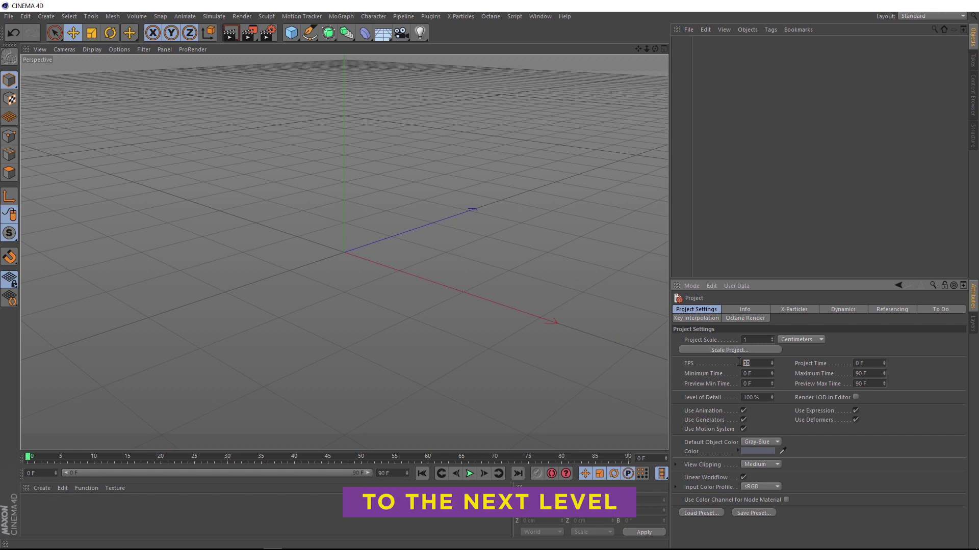
pyautogui.press('Return')
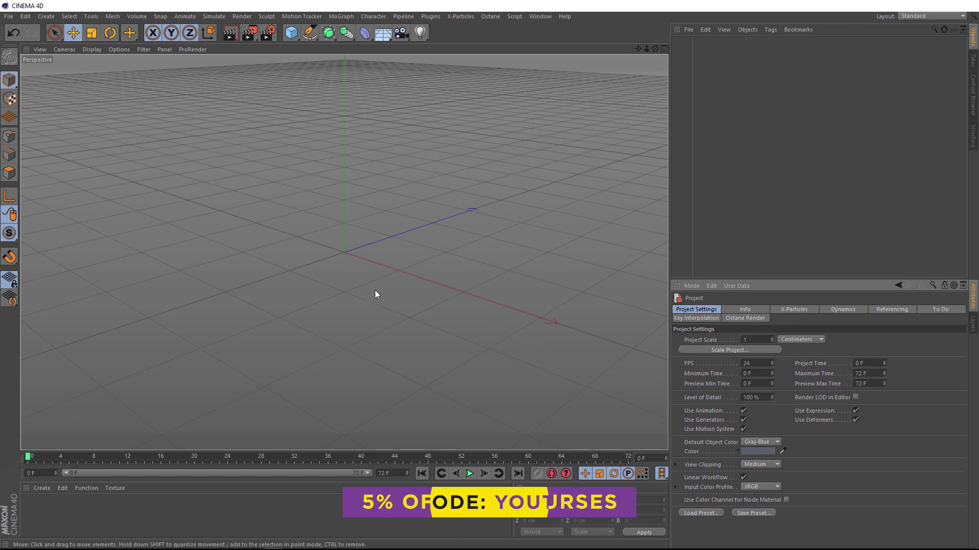
pyautogui.doubleClick(392, 473)
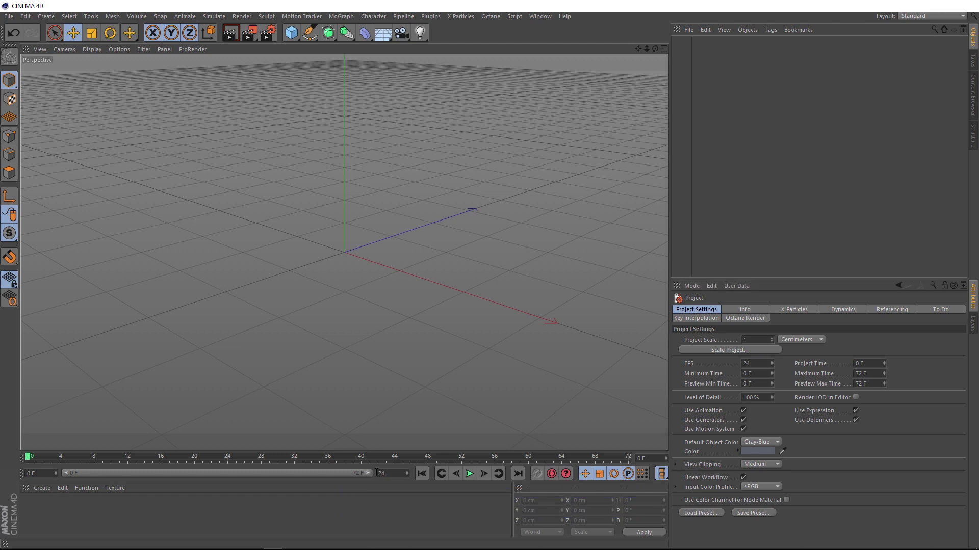
pyautogui.press('Return')
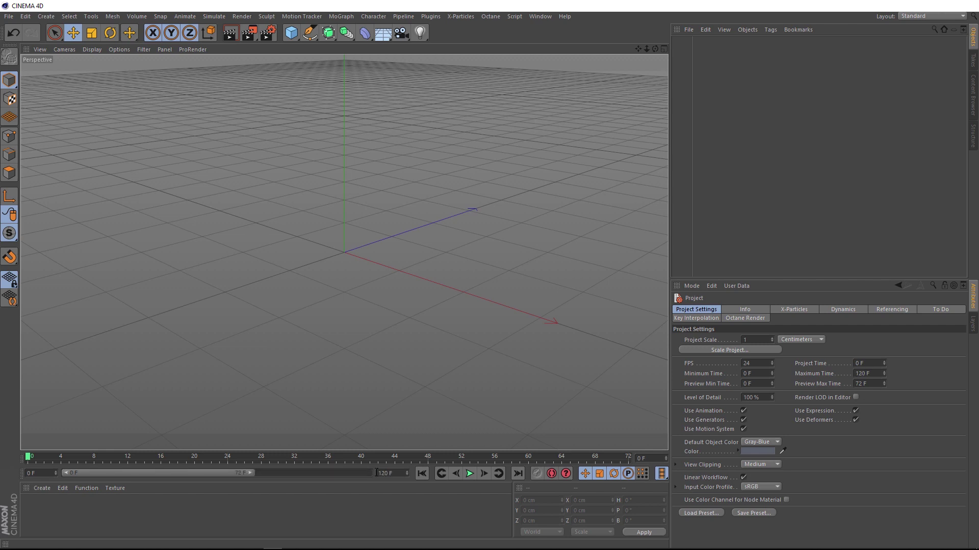
pyautogui.moveTo(250, 473); pyautogui.dragTo(366, 474)
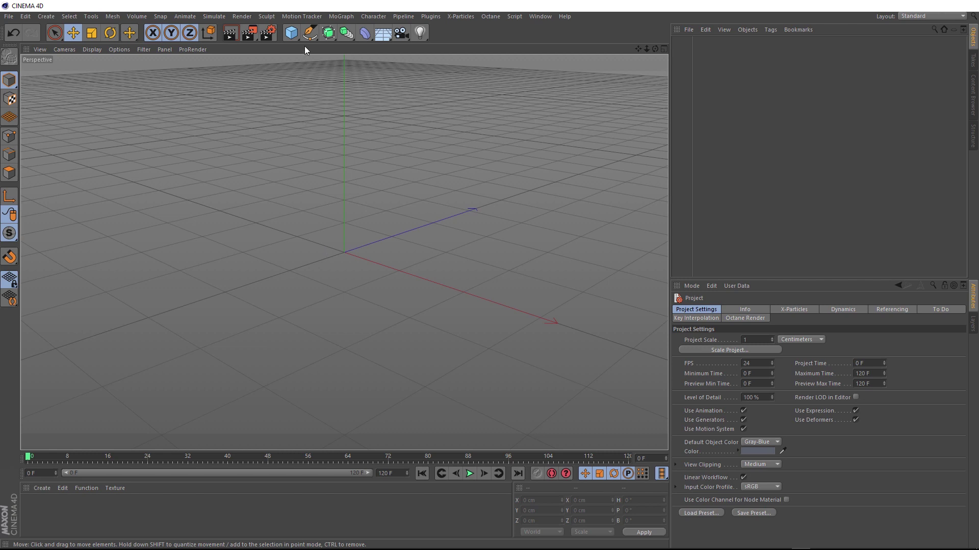
# Choose the Pen tool, enable Snap with Grid Point Snap, and maximize the Front view.
pyautogui.moveTo(310, 33); pyautogui.dragTo(366, 44)
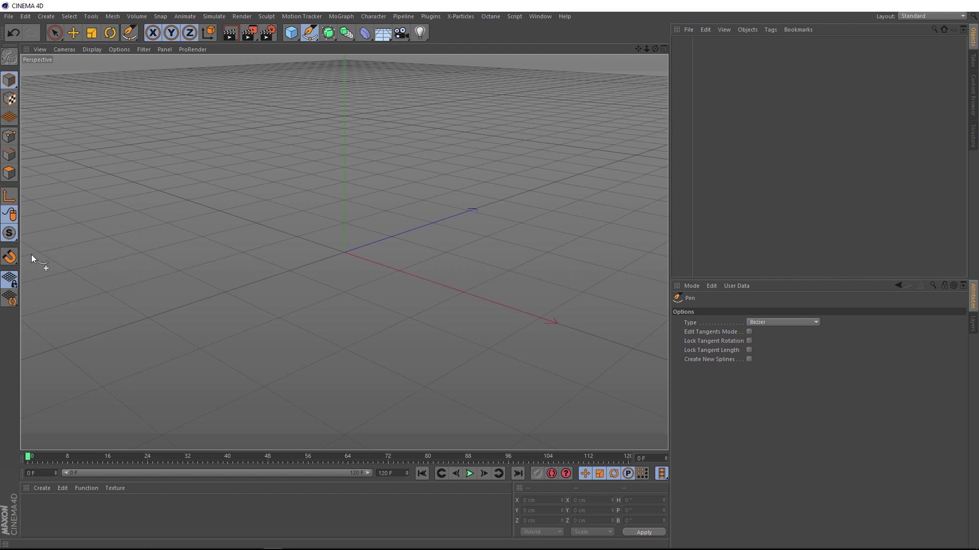
pyautogui.moveTo(15, 256); pyautogui.dragTo(60, 197)
pyautogui.moveTo(10, 257); pyautogui.dragTo(62, 442)
pyautogui.moveTo(9, 256); pyautogui.dragTo(69, 464)
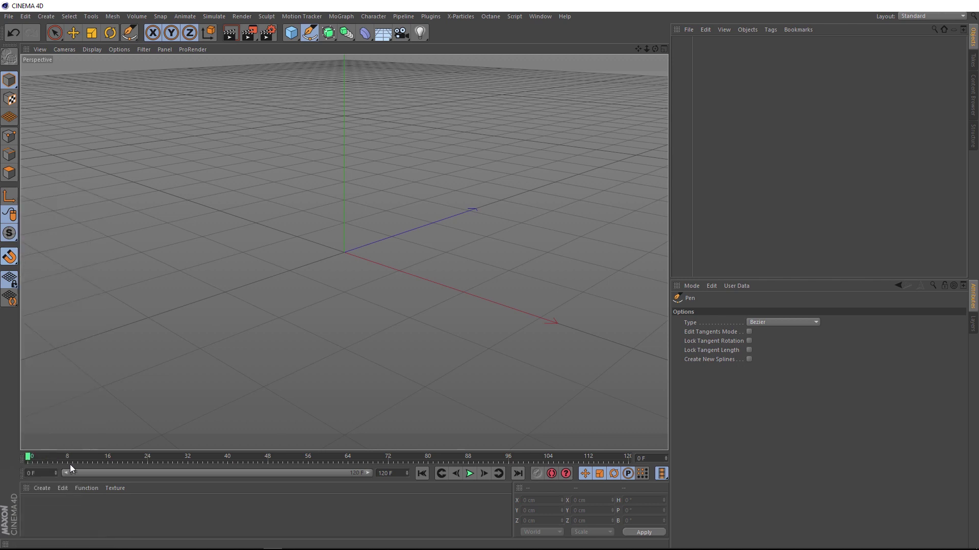
pyautogui.middleClick(342, 203)
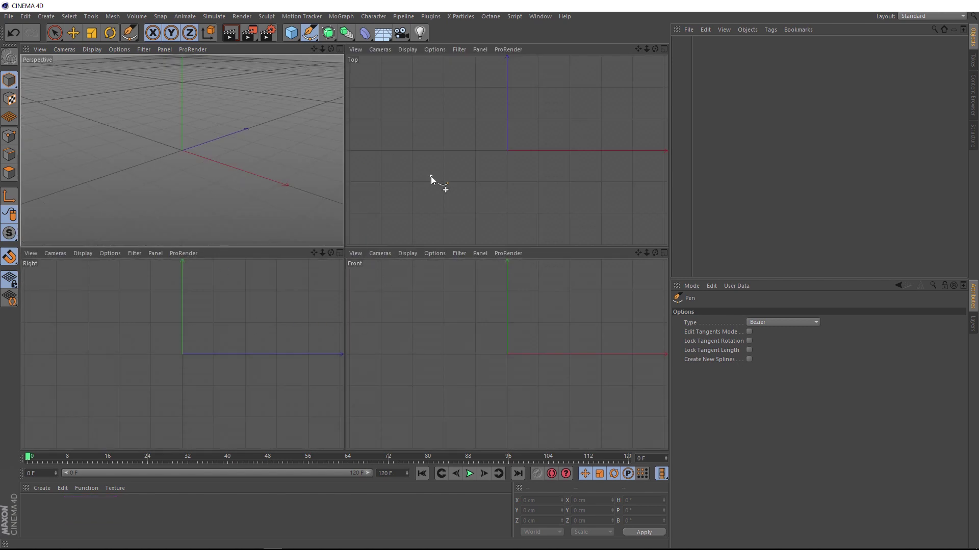
pyautogui.middleClick(512, 322)
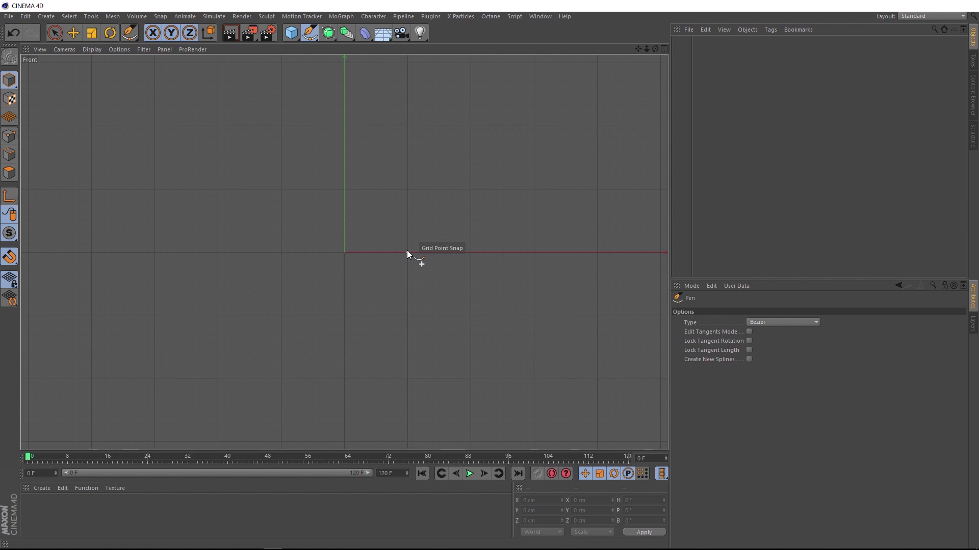
# Draw the spline from 200 cm below the origin up, left, down, then back and right in Top view.
pyautogui.click(344, 378)
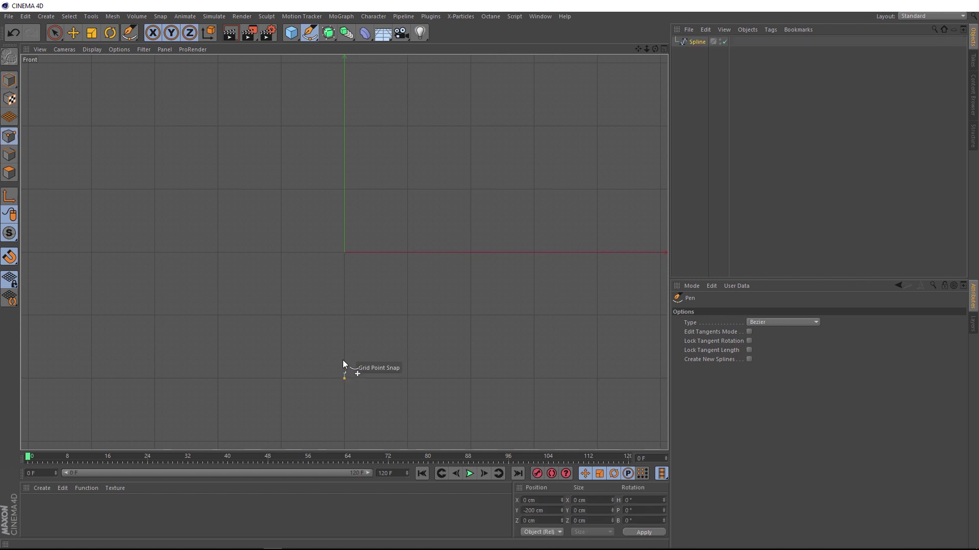
pyautogui.click(345, 126)
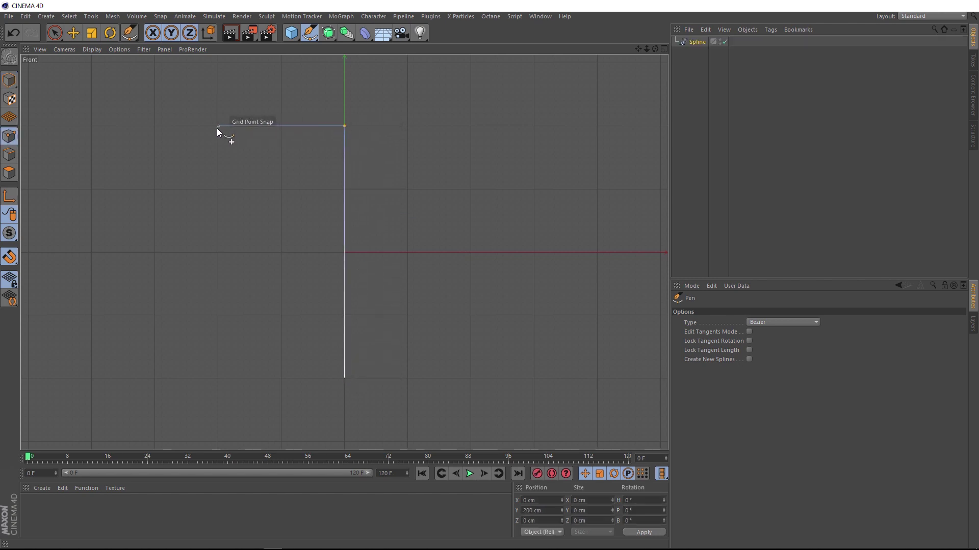
pyautogui.click(155, 126)
pyautogui.click(152, 252)
pyautogui.middleClick(153, 252)
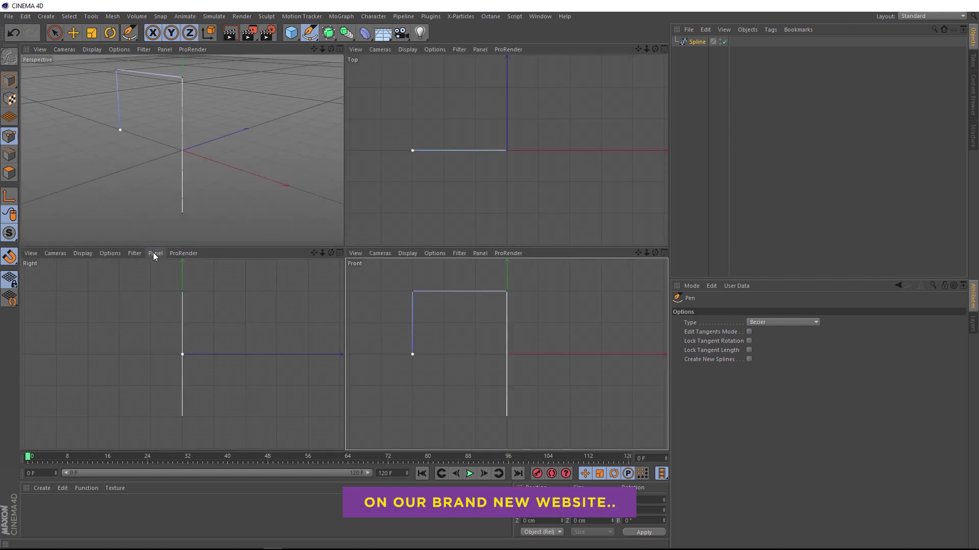
pyautogui.middleClick(432, 212)
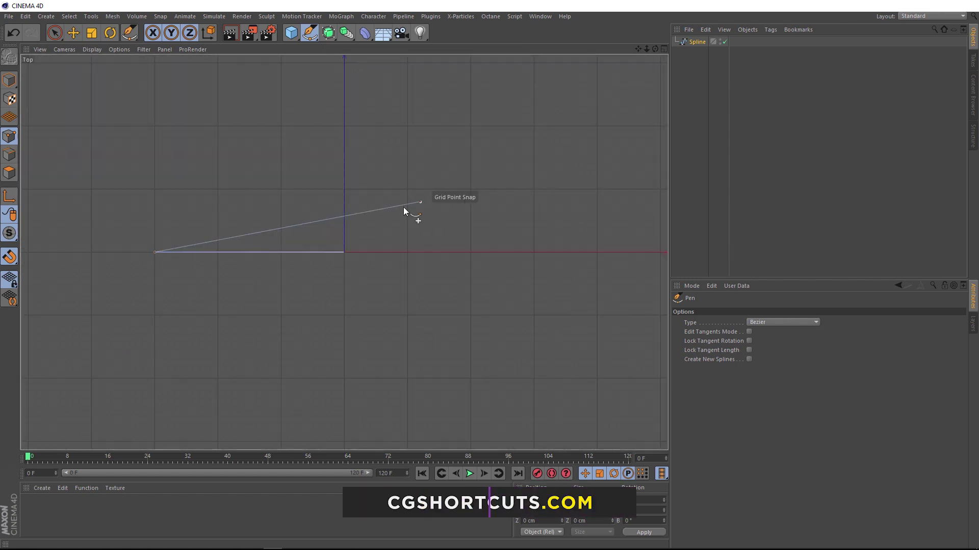
pyautogui.click(154, 126)
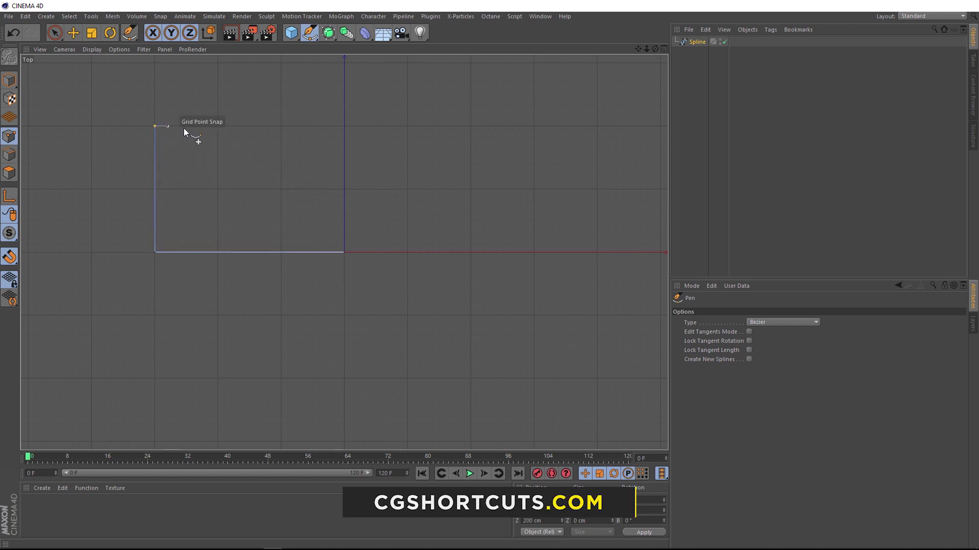
pyautogui.click(471, 126)
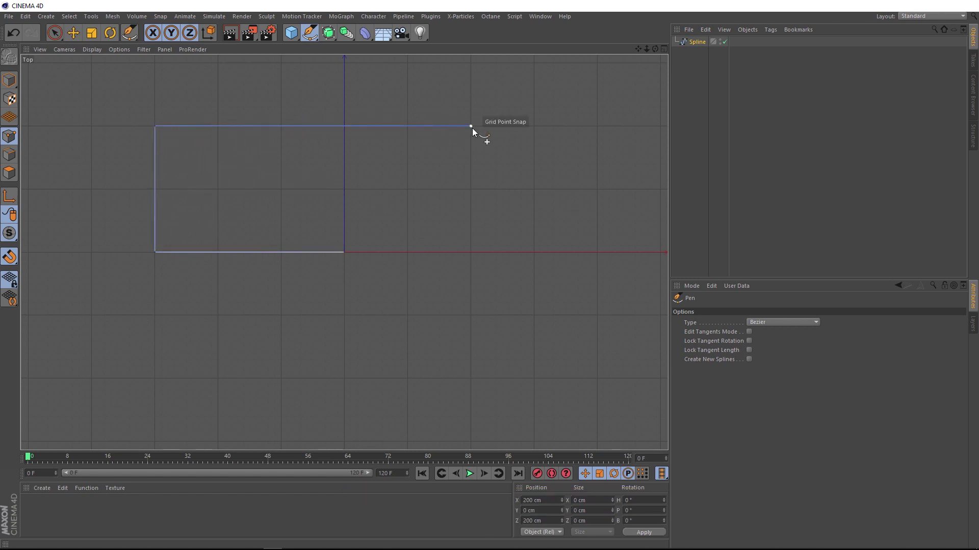
pyautogui.click(470, 189)
# Continue the path below ground, left and forward, ending with a point 300 cm down.
pyautogui.middleClick(473, 192)
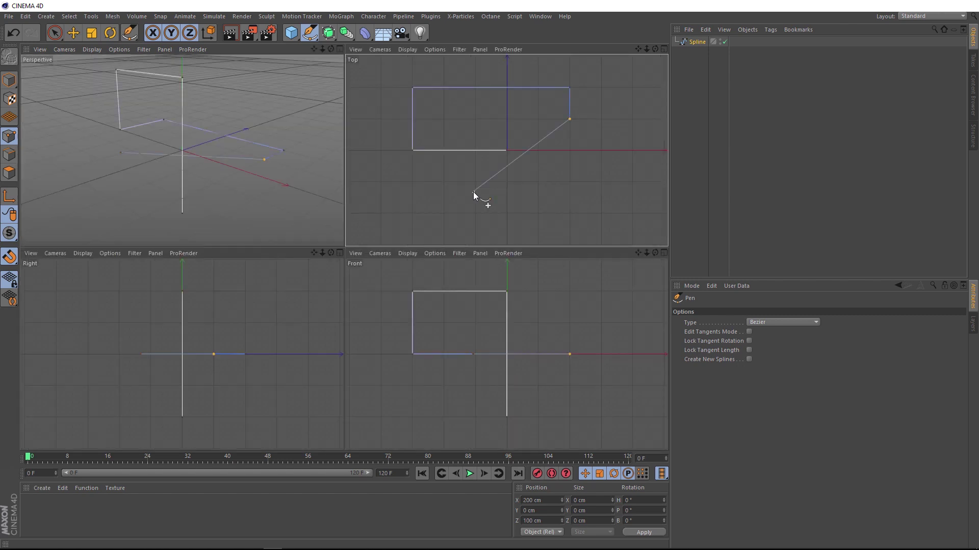
pyautogui.middleClick(570, 391)
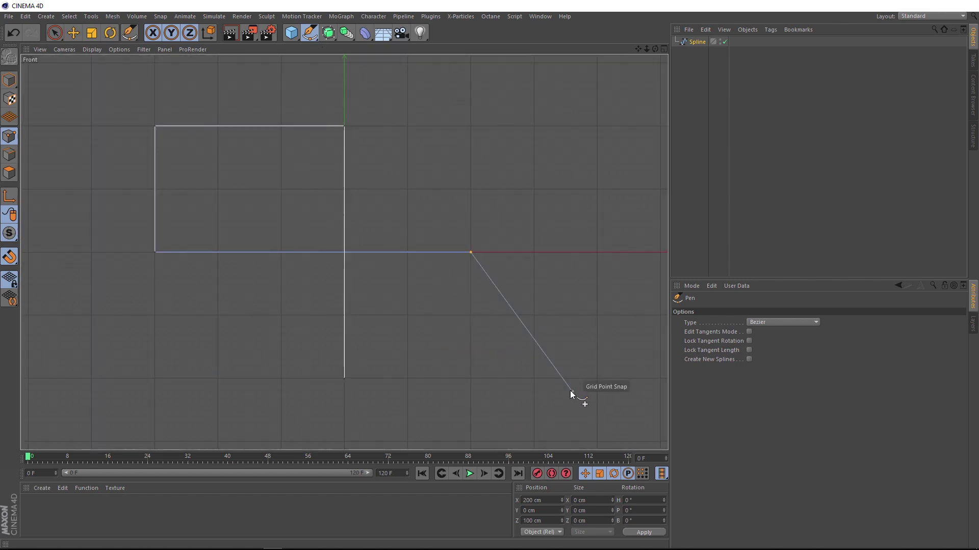
pyautogui.click(470, 316)
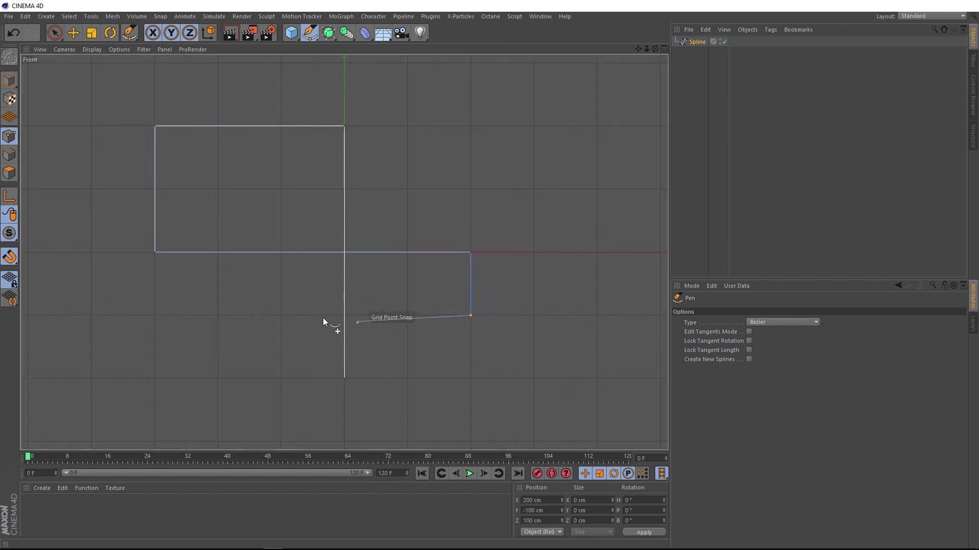
pyautogui.click(217, 315)
pyautogui.middleClick(217, 313)
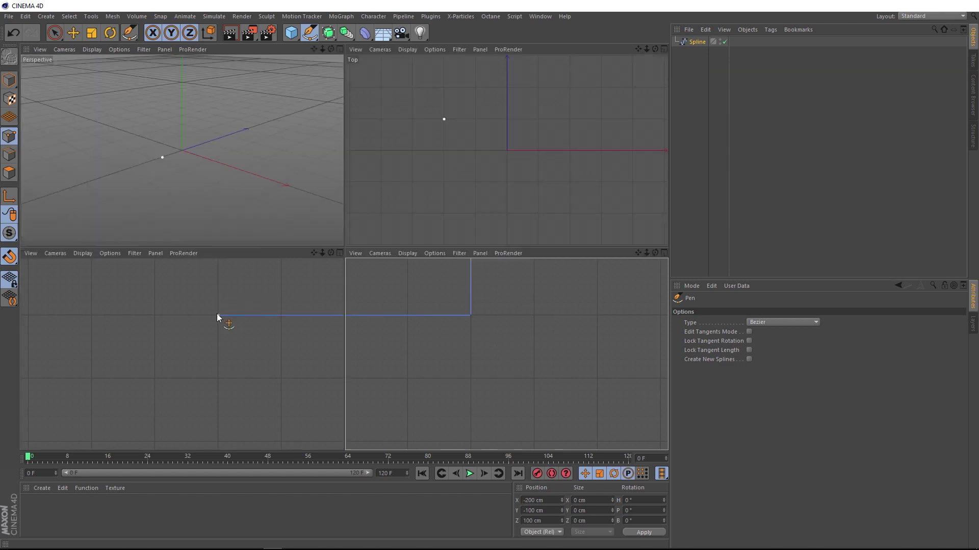
pyautogui.click(443, 181)
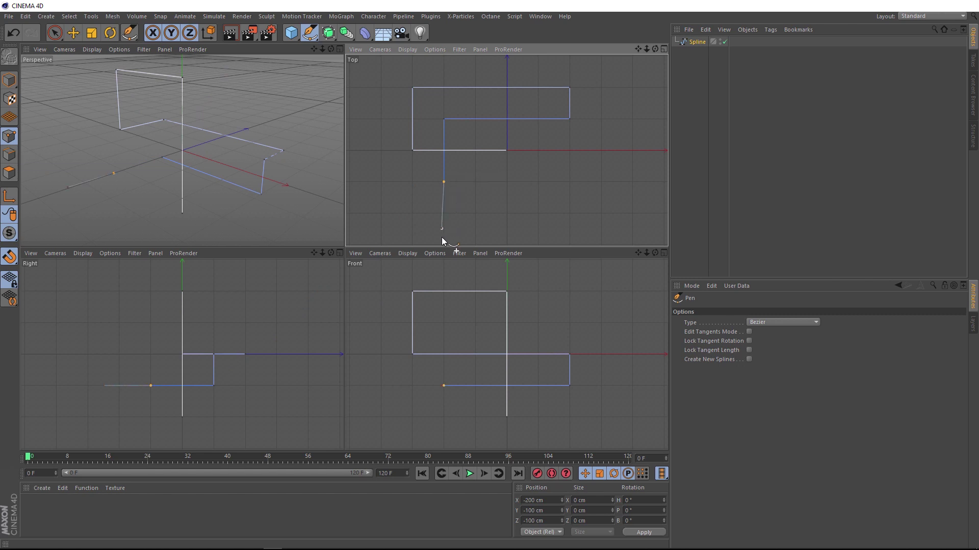
pyautogui.middleClick(489, 306)
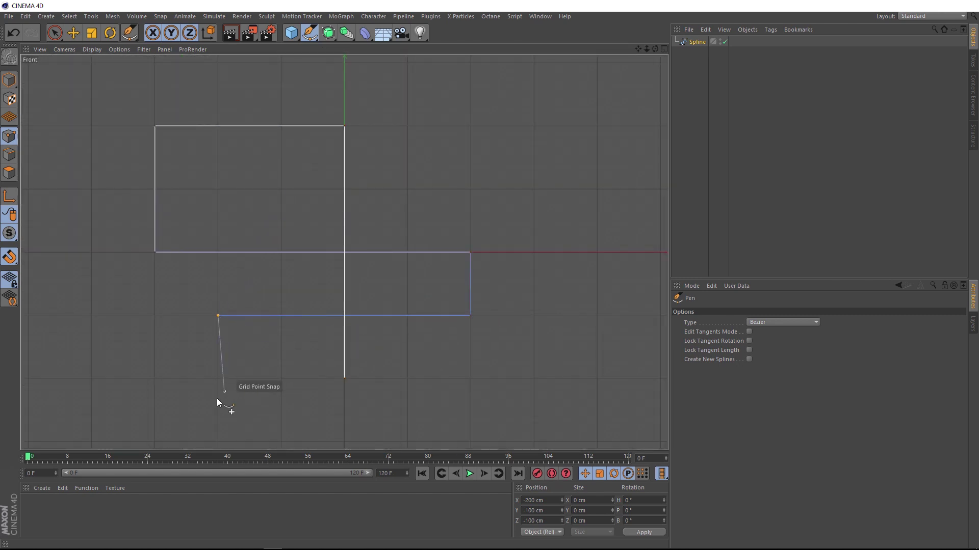
pyautogui.click(218, 441)
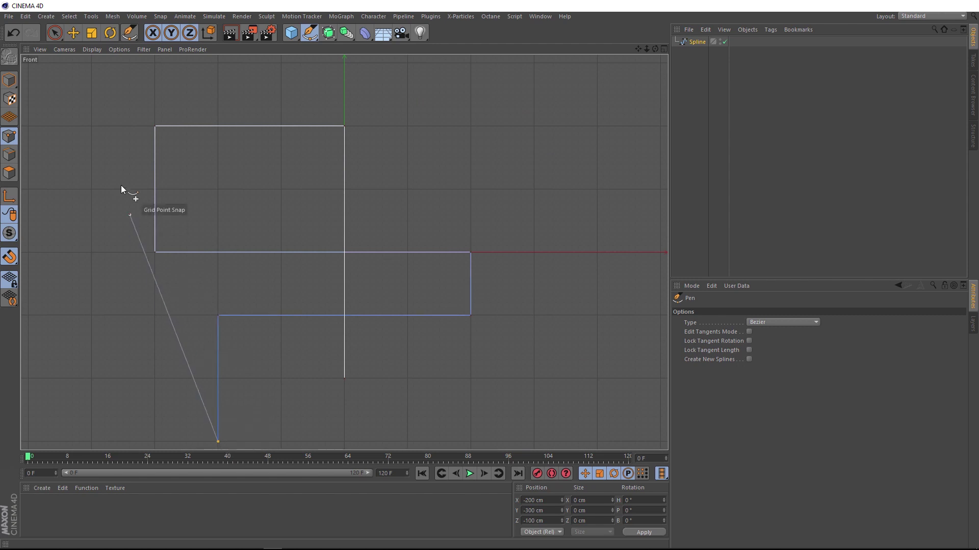
# Switch to the Move tool, maximize the Perspective view, and turn off the viewport grid.
pyautogui.click(73, 33)
pyautogui.middleClick(406, 246)
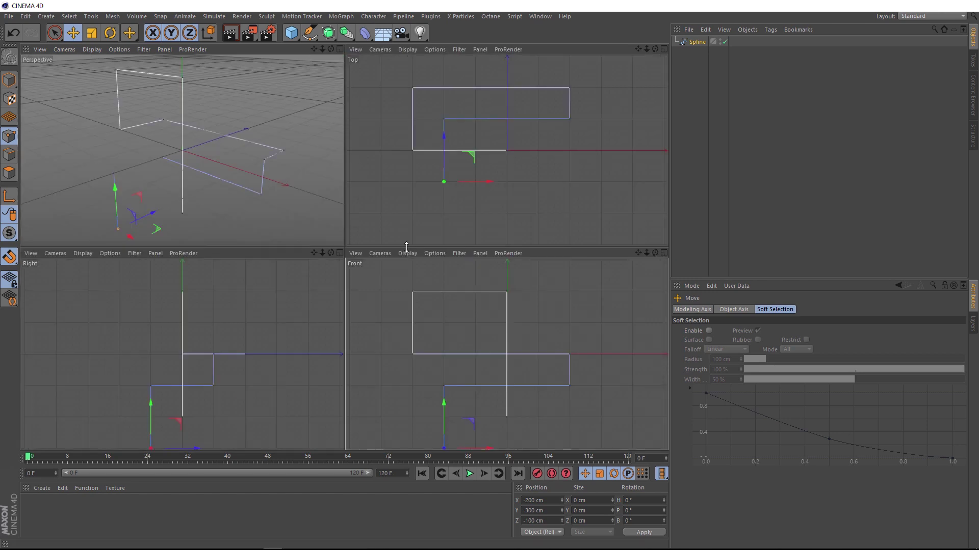
pyautogui.middleClick(241, 185)
pyautogui.keyDown('alt'); pyautogui.moveTo(378, 250); pyautogui.dragTo(478, 277); pyautogui.keyUp('alt')
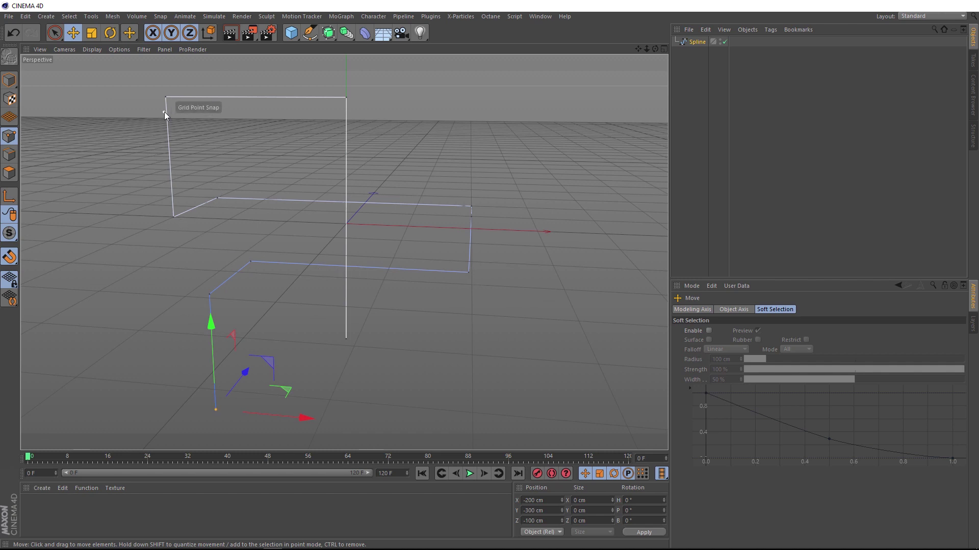
pyautogui.click(144, 50)
pyautogui.click(151, 198)
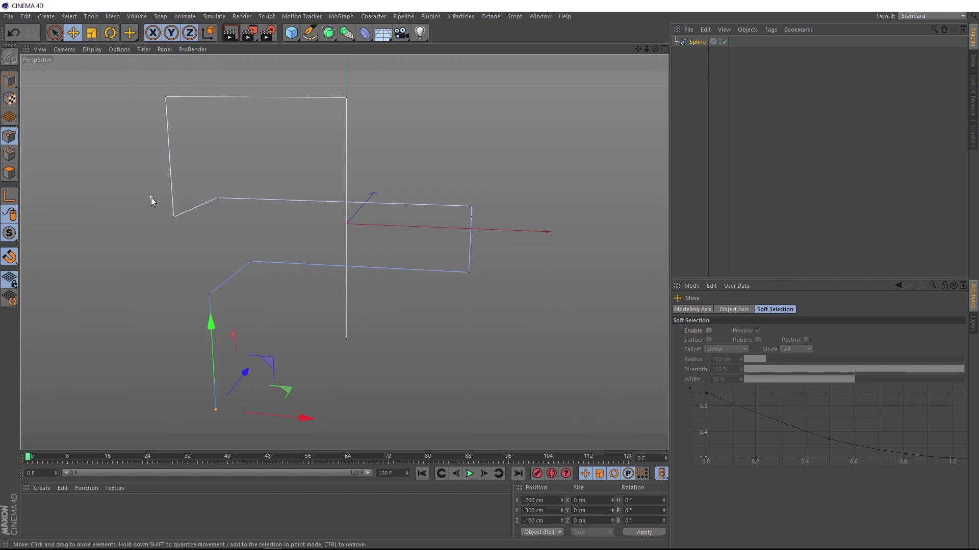
# Drag the spline's bottom end point down to about Y -289 cm.
pyautogui.keyDown('alt'); pyautogui.moveTo(404, 284); pyautogui.dragTo(315, 326); pyautogui.keyUp('alt')
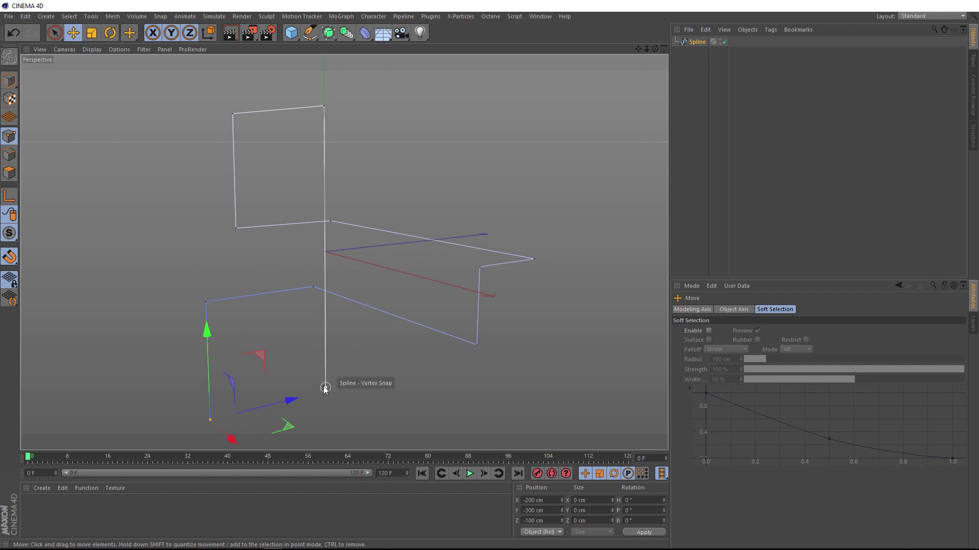
pyautogui.click(325, 389)
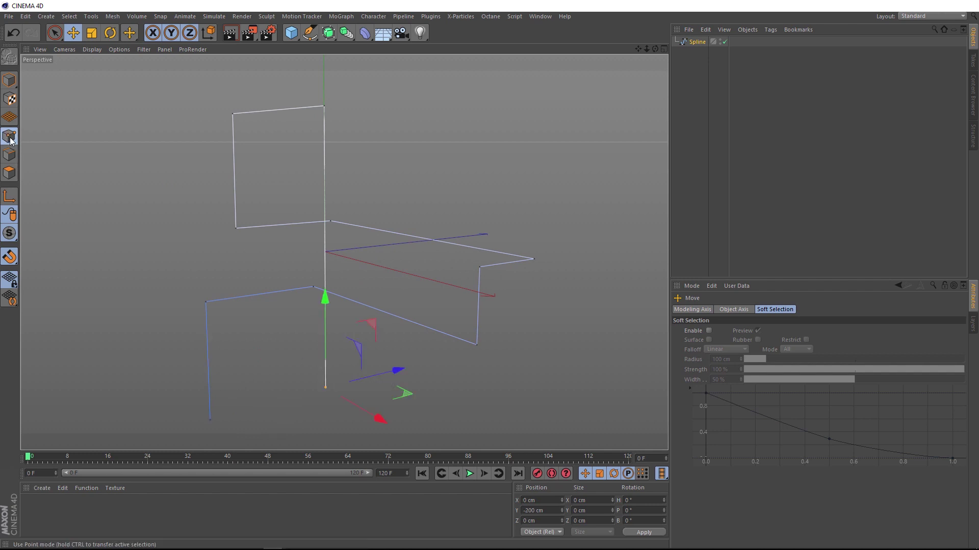
pyautogui.moveTo(325, 299); pyautogui.dragTo(320, 386)
pyautogui.keyDown('alt'); pyautogui.moveTo(312, 332); pyautogui.dragTo(423, 246); pyautogui.keyUp('alt')
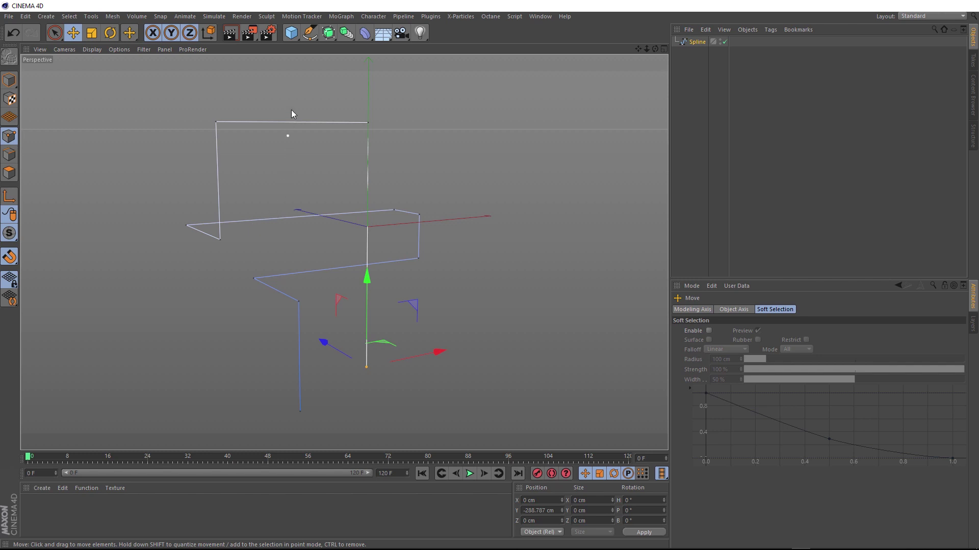
# Add a Tube primitive and set its outer radius to 25 cm.
pyautogui.click(291, 32)
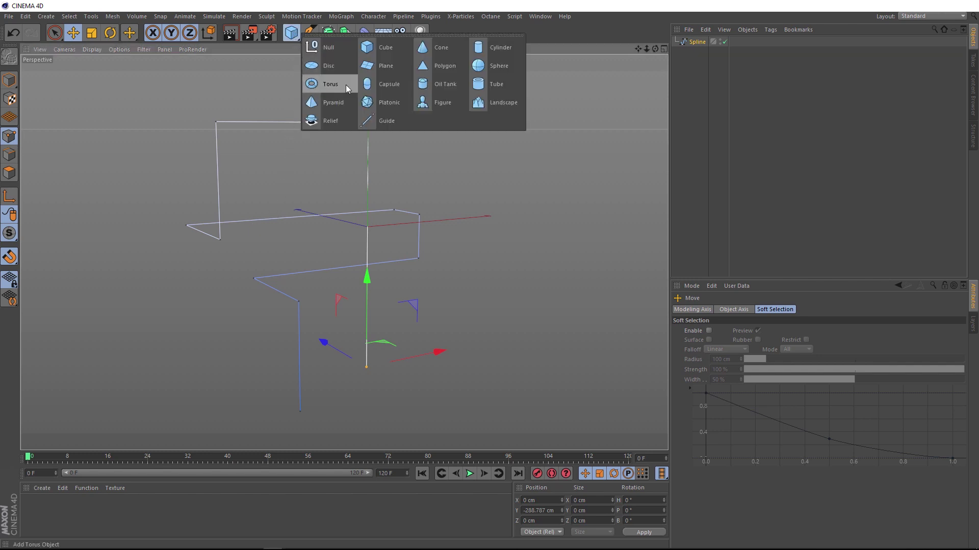
pyautogui.click(516, 87)
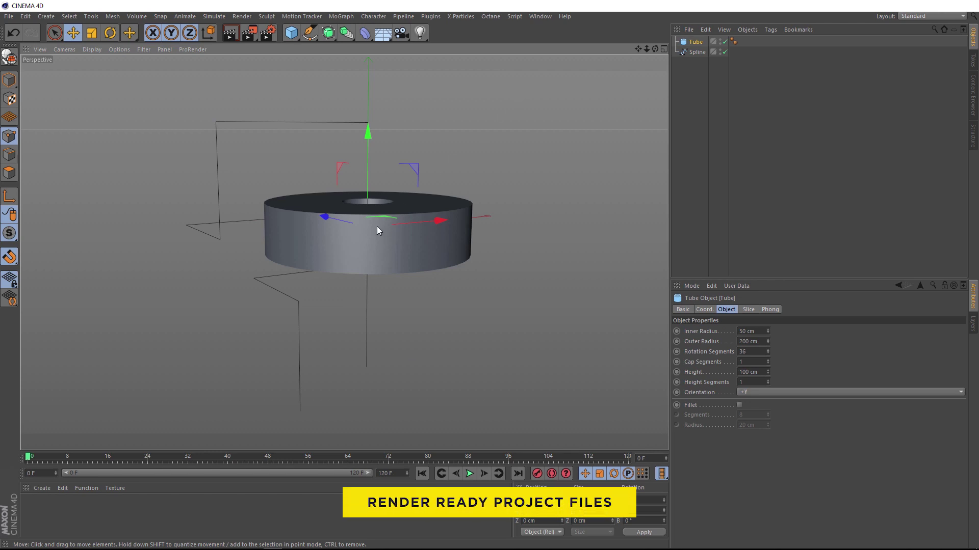
pyautogui.keyDown('alt'); pyautogui.moveTo(361, 247); pyautogui.dragTo(350, 297); pyautogui.keyUp('alt')
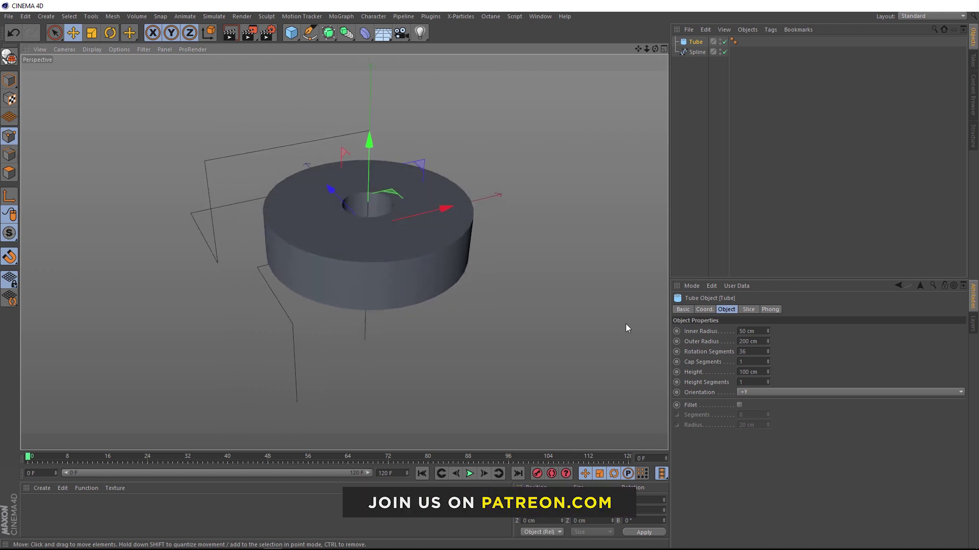
pyautogui.moveTo(768, 342); pyautogui.dragTo(448, 249)
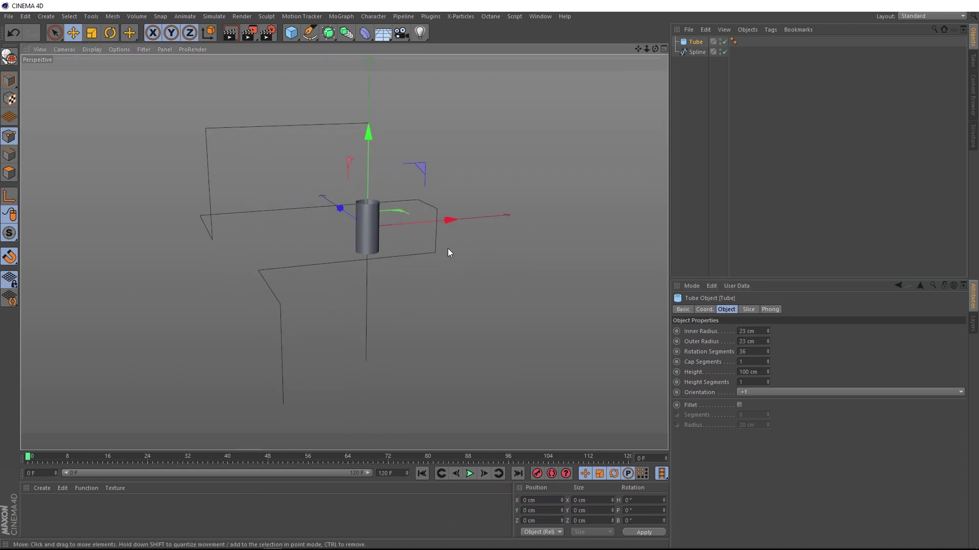
pyautogui.click(750, 342)
pyautogui.write('25')
pyautogui.press('Return')
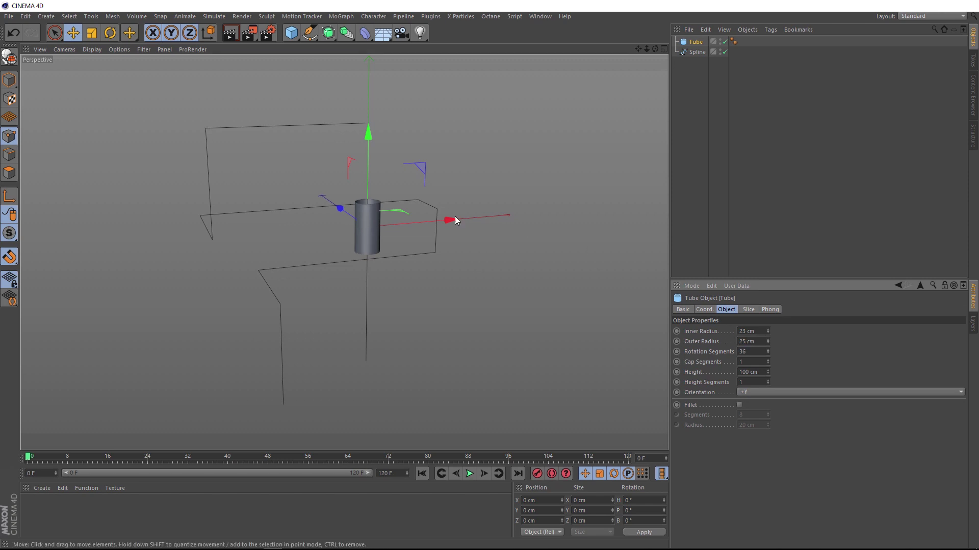
# Set the tube's inner radius to 19 cm.
pyautogui.keyDown('alt'); pyautogui.moveTo(380, 226); pyautogui.dragTo(362, 240); pyautogui.keyUp('alt')
pyautogui.scroll(5, 374, 213)
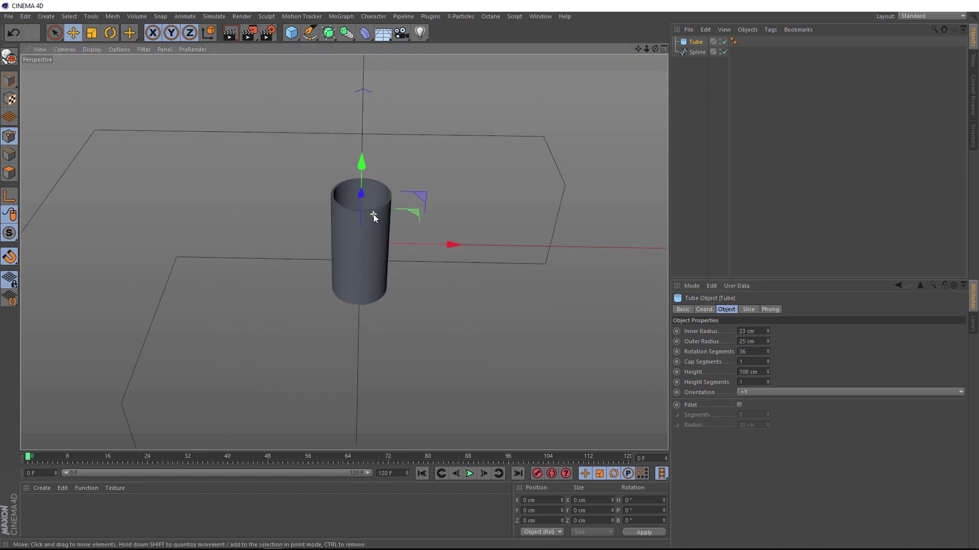
pyautogui.click(762, 331)
pyautogui.scroll(-4, 762, 332)
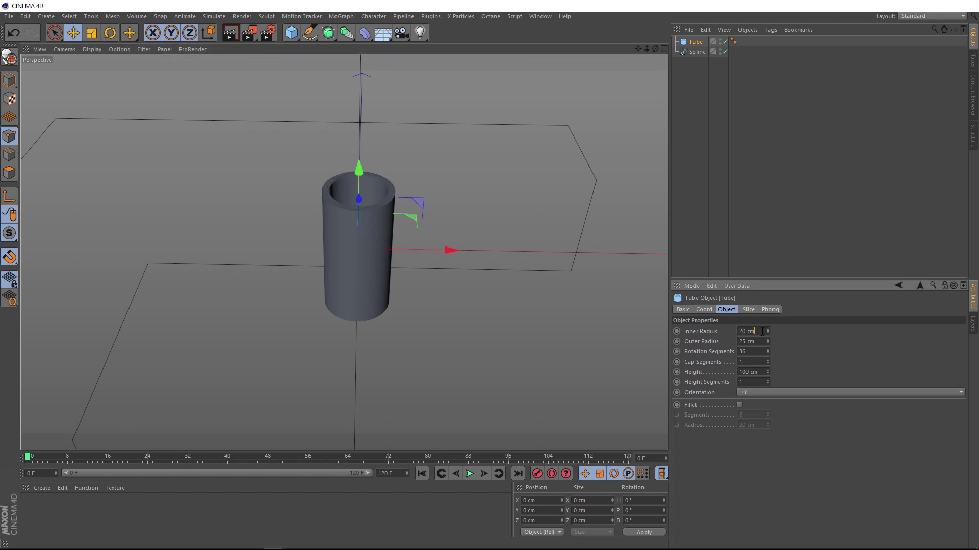
pyautogui.scroll(-4, 283, 316)
pyautogui.keyDown('alt'); pyautogui.moveTo(290, 320); pyautogui.dragTo(280, 289); pyautogui.keyUp('alt')
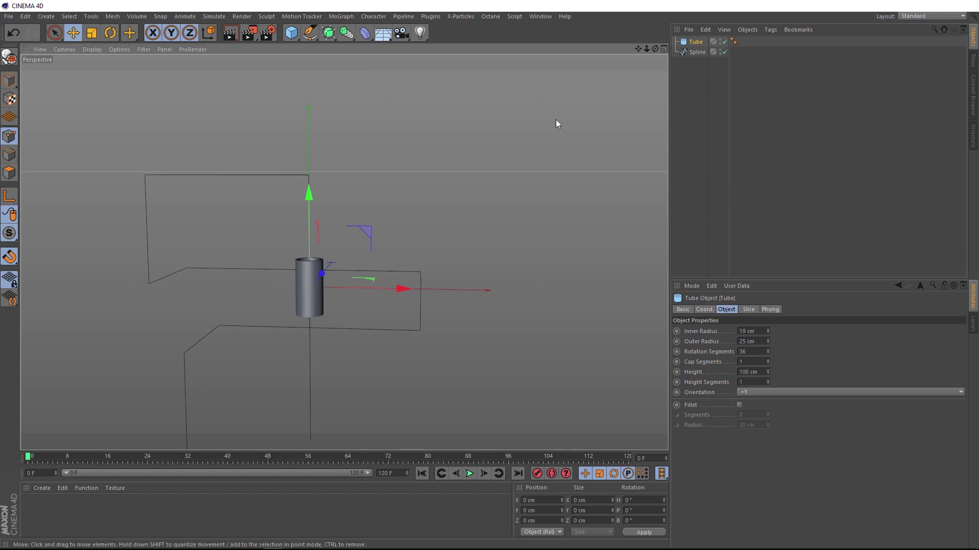
# Add a MoGraph Cloner holding the tube and raise the clone count to 26.
pyautogui.click(342, 18)
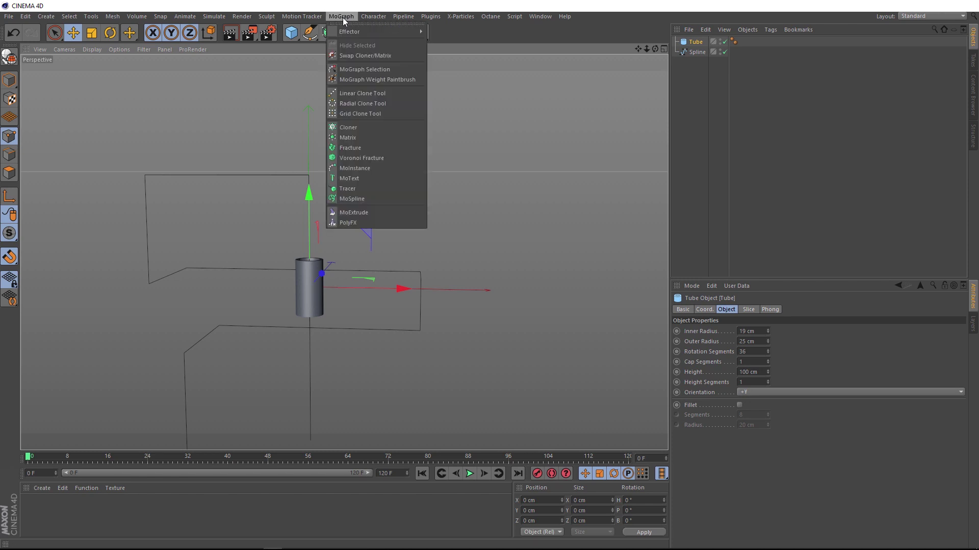
pyautogui.click(392, 128)
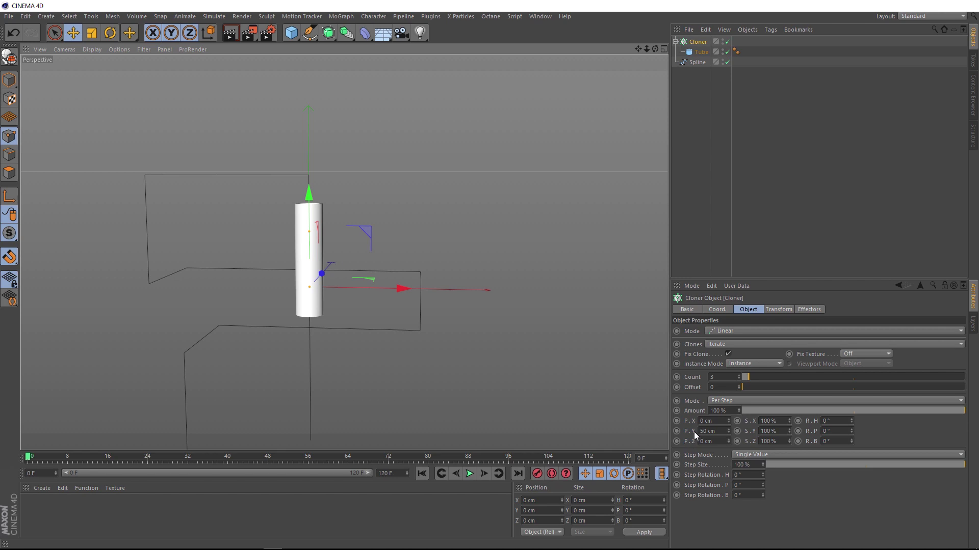
pyautogui.moveTo(729, 430)
pyautogui.mouseDown()
pyautogui.moveTo(730, 382)
pyautogui.moveTo(729, 430)
pyautogui.mouseUp()
pyautogui.click(754, 376)
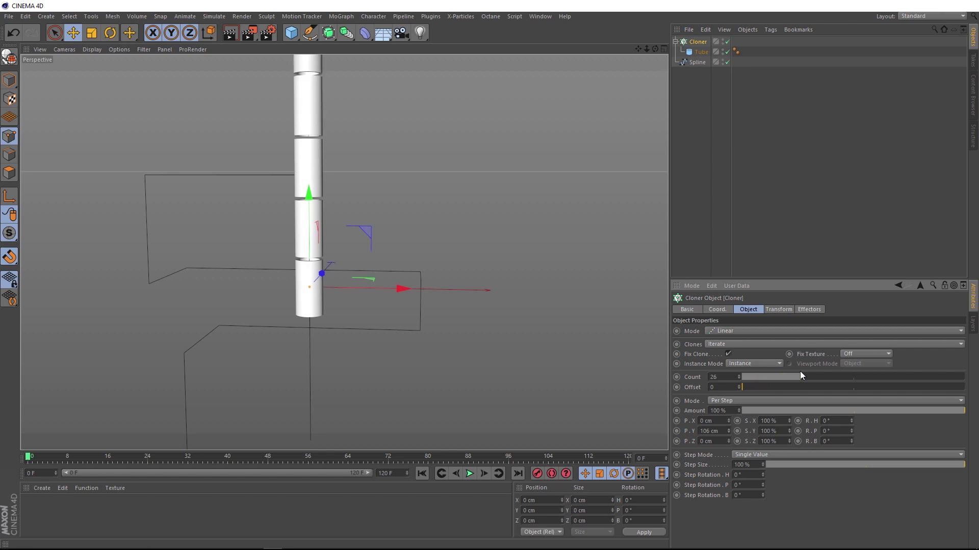
pyautogui.scroll(-3, 402, 163)
pyautogui.keyDown('alt'); pyautogui.moveTo(402, 163); pyautogui.dragTo(409, 284, button='middle'); pyautogui.keyUp('alt')
pyautogui.scroll(-2, 389, 379)
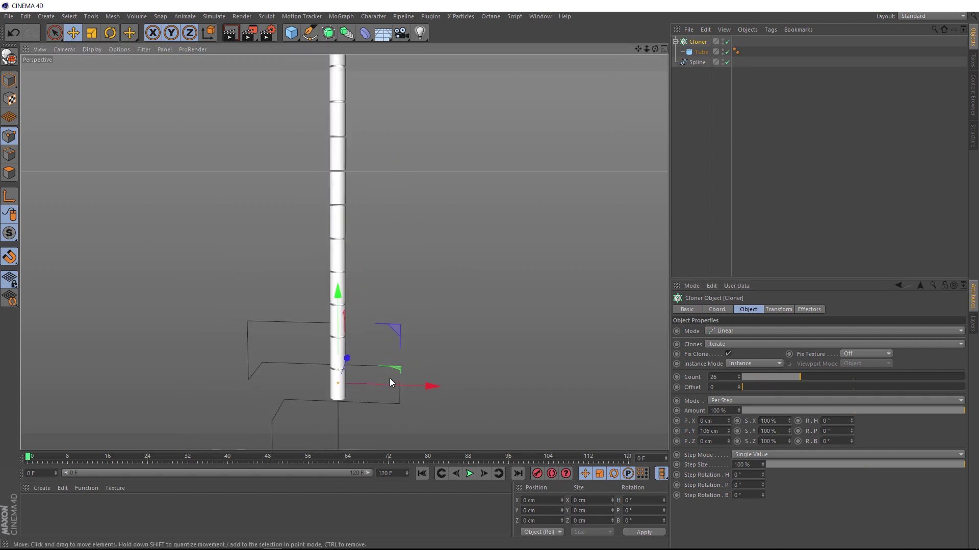
pyautogui.keyDown('alt'); pyautogui.moveTo(390, 378); pyautogui.dragTo(393, 320, button='middle'); pyautogui.keyUp('alt')
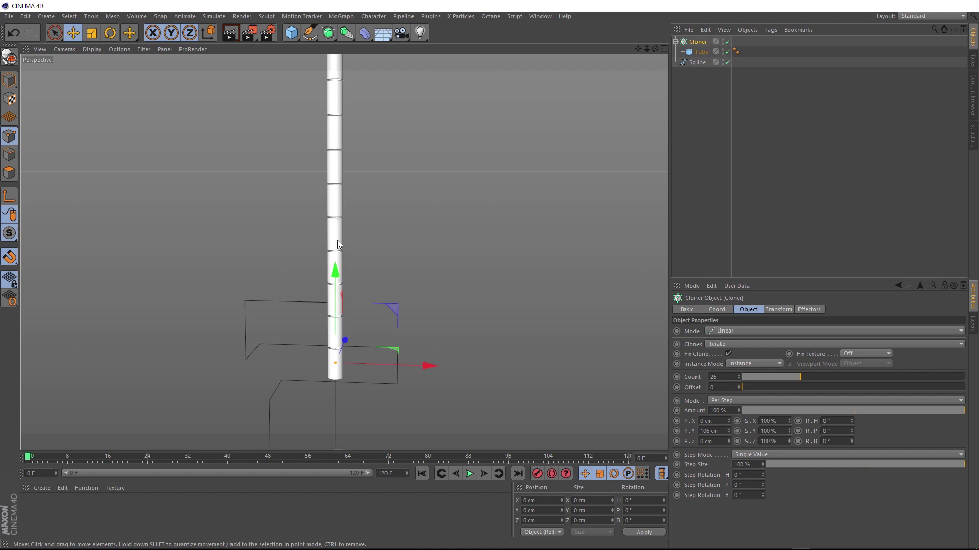
# Set the clone spacing P.Y to 100 cm and show wireframe lines over the shading.
pyautogui.click(700, 52)
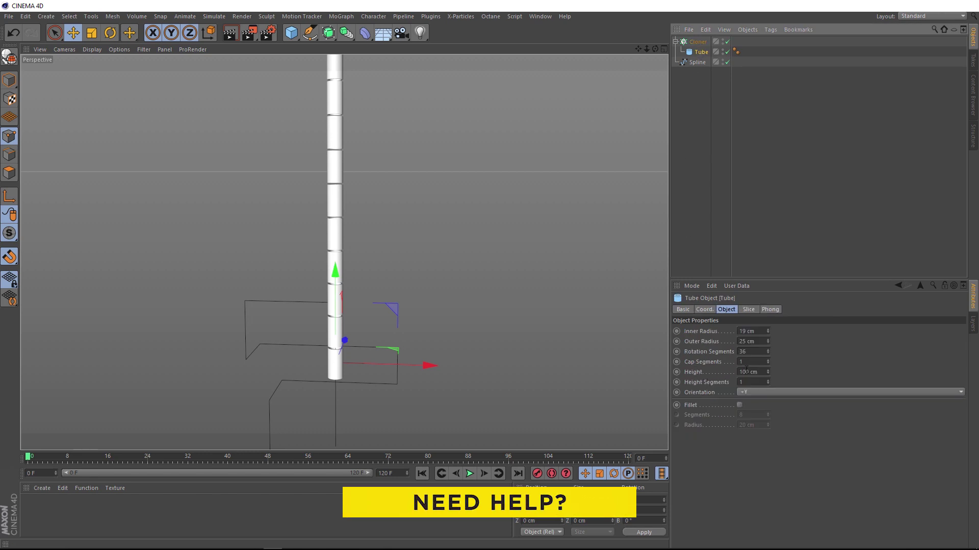
pyautogui.click(697, 41)
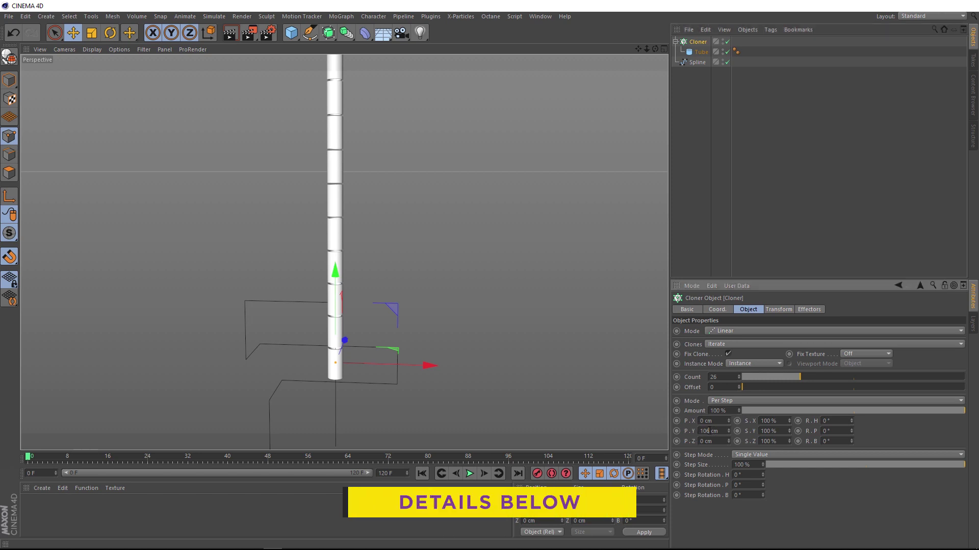
pyautogui.write('100')
pyautogui.press('Return')
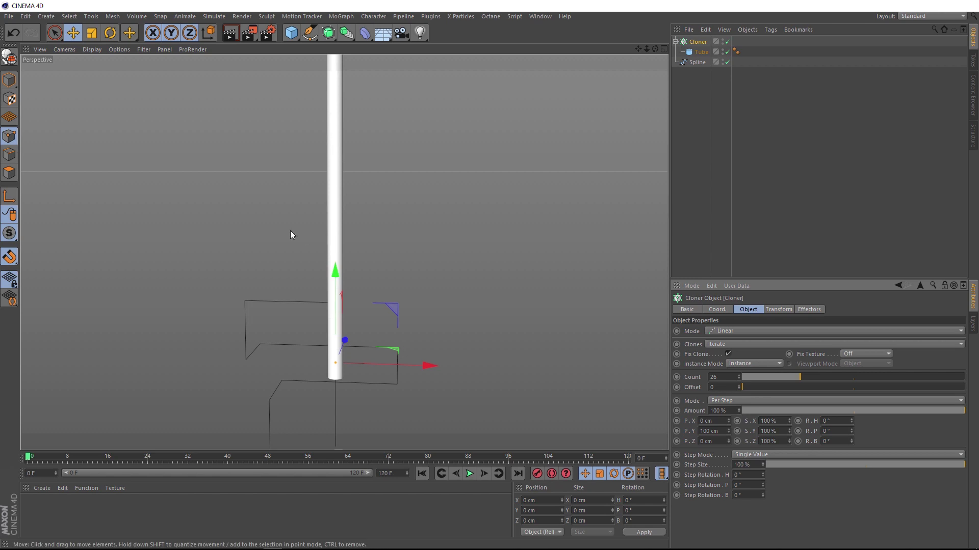
pyautogui.click(89, 49)
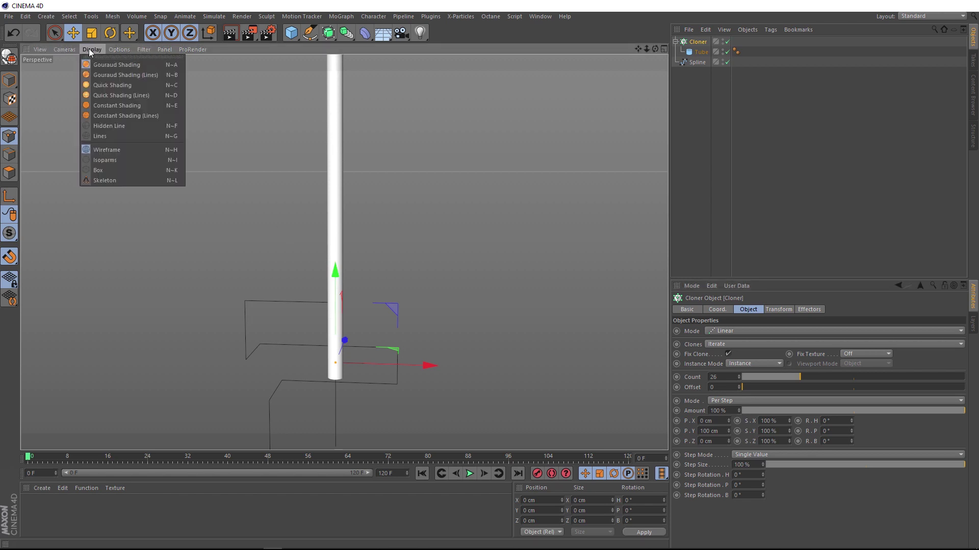
pyautogui.click(93, 75)
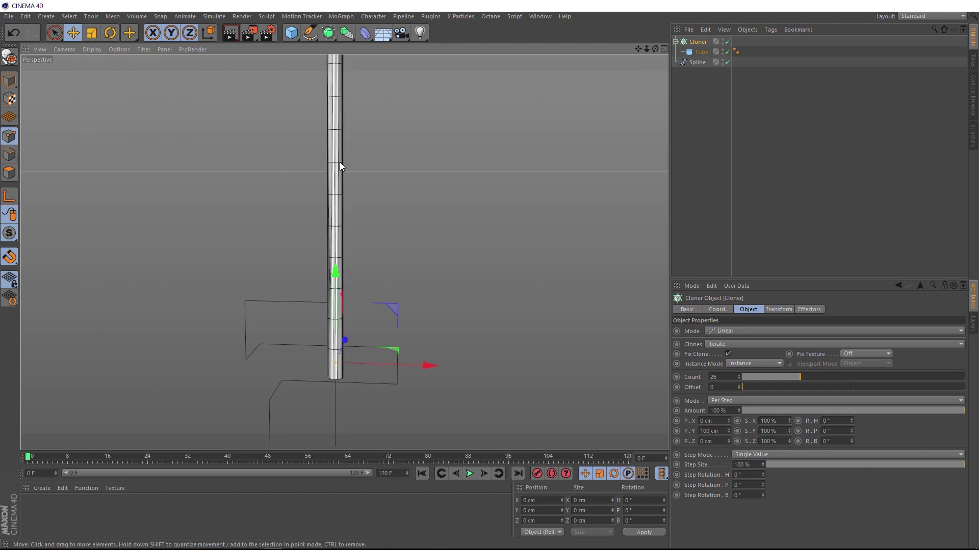
# Step the clone spacing up to 103 cm and return to plain shading.
pyautogui.click(724, 433)
pyautogui.press('Up')
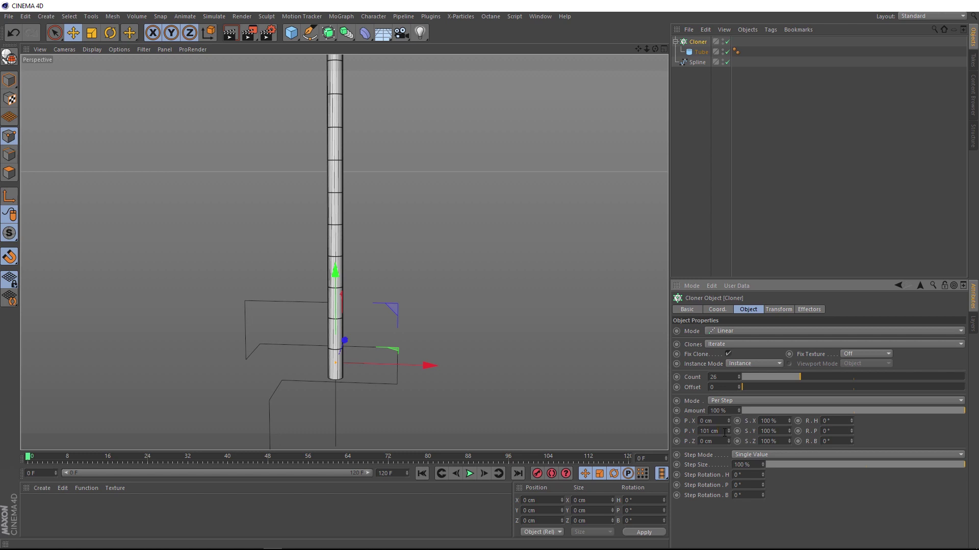
pyautogui.click(90, 48)
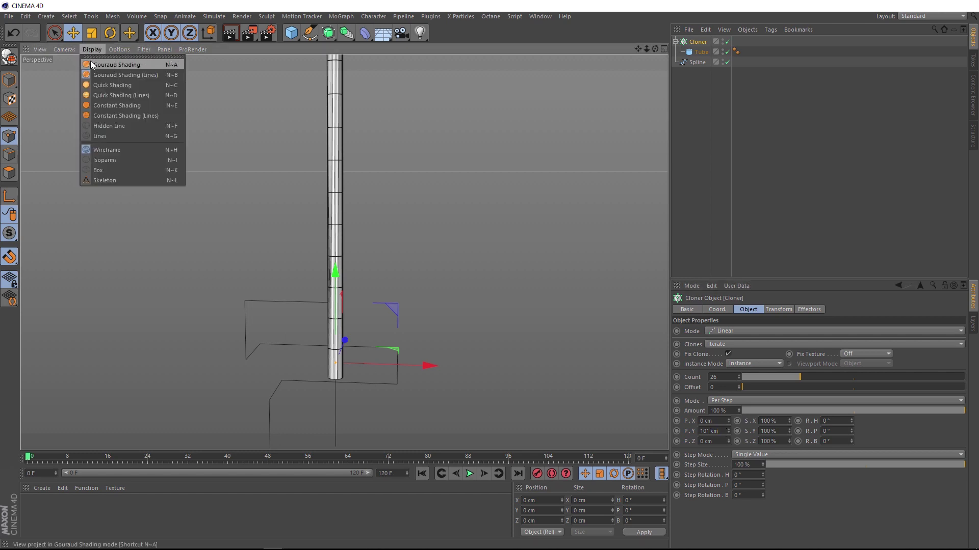
pyautogui.click(92, 64)
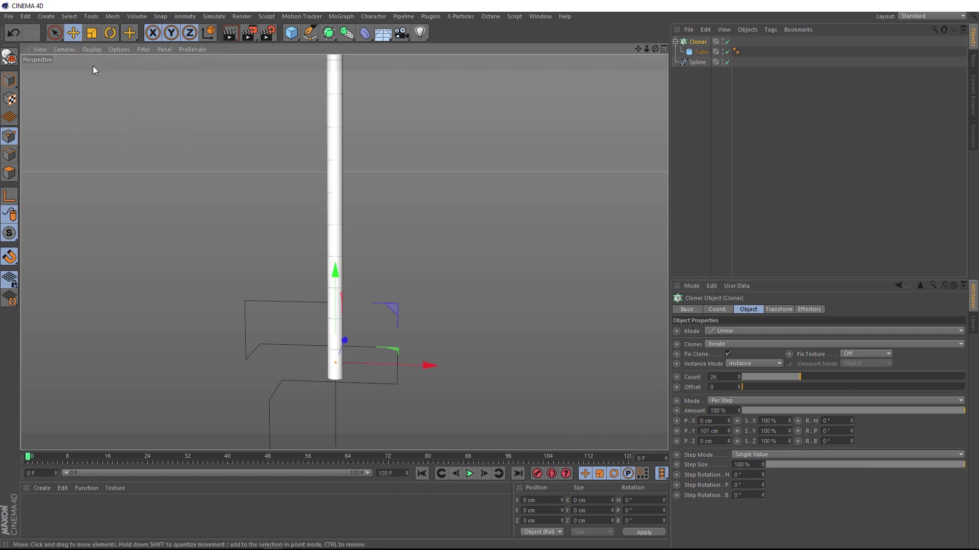
pyautogui.click(722, 430)
pyautogui.press('Up')
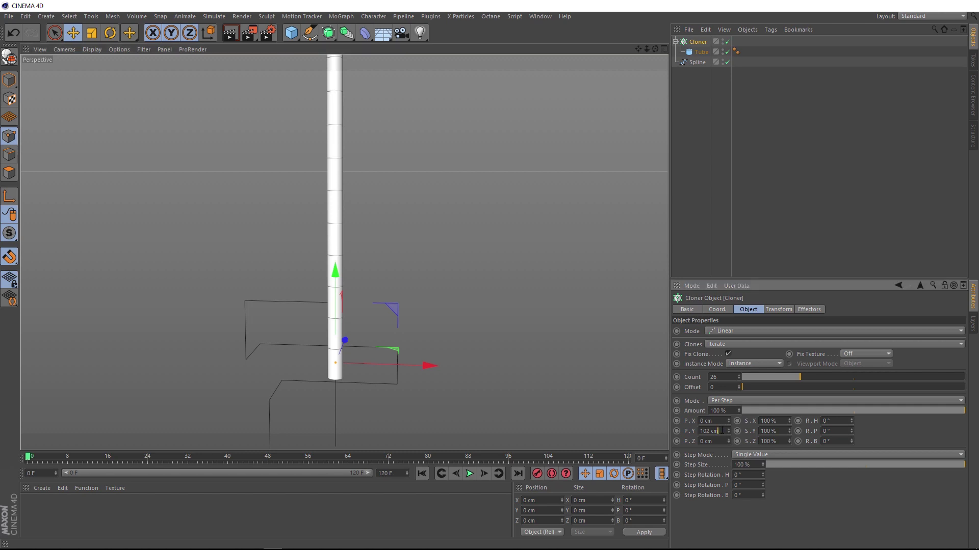
pyautogui.press('Up')
# Create two new materials: a strong red Mat and a blue Mat.1.
pyautogui.scroll(5, 356, 289)
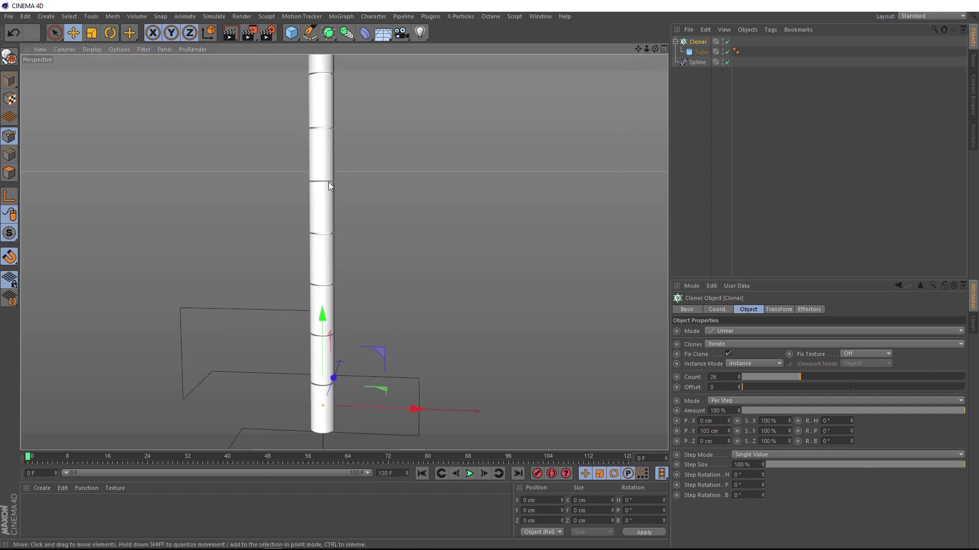
pyautogui.doubleClick(38, 513)
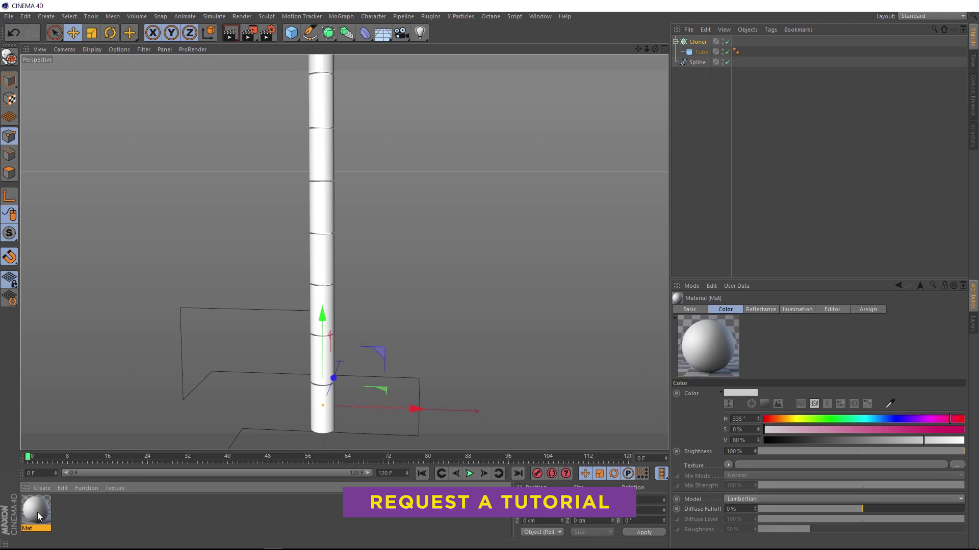
pyautogui.click(951, 418)
pyautogui.moveTo(939, 431); pyautogui.dragTo(962, 419)
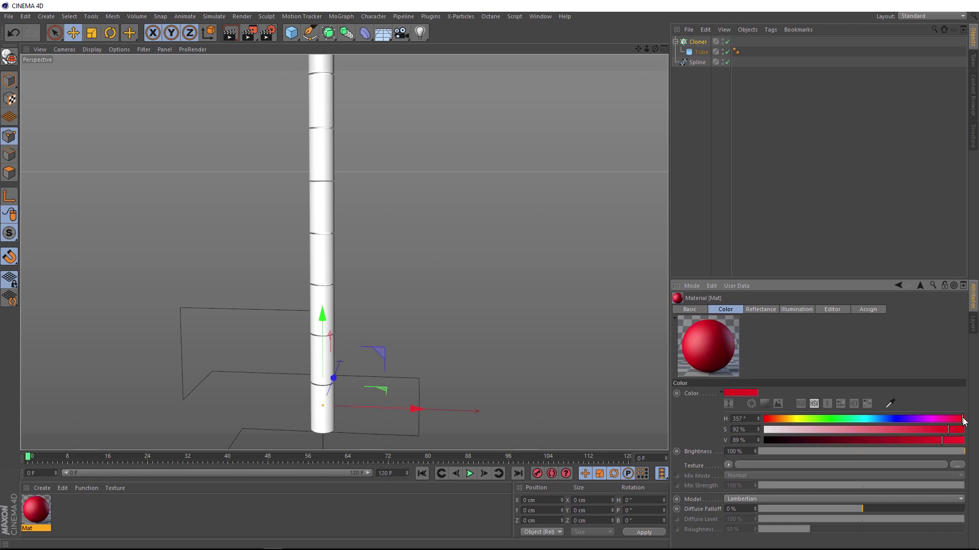
pyautogui.doubleClick(79, 511)
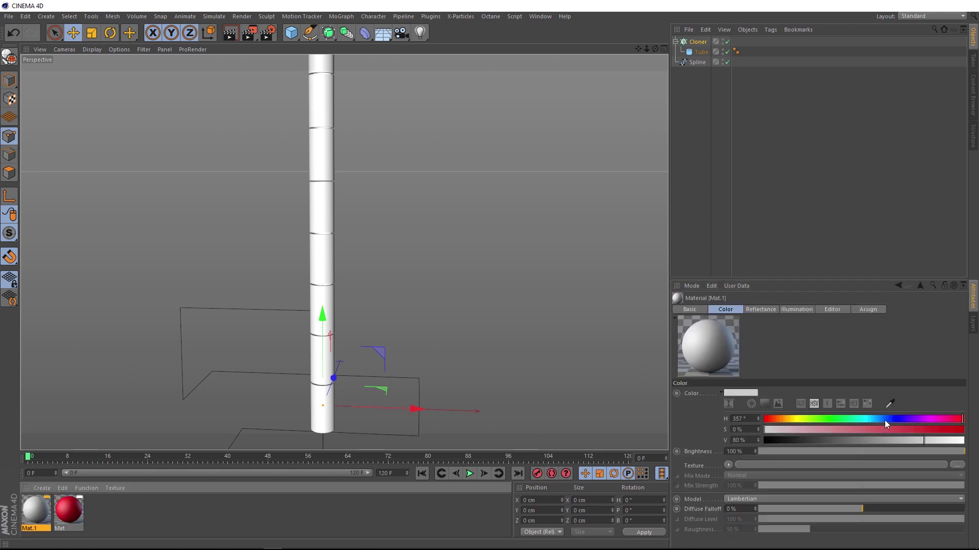
pyautogui.click(888, 420)
pyautogui.moveTo(898, 429)
pyautogui.mouseDown()
pyautogui.moveTo(907, 431)
pyautogui.moveTo(882, 431)
pyautogui.mouseUp()
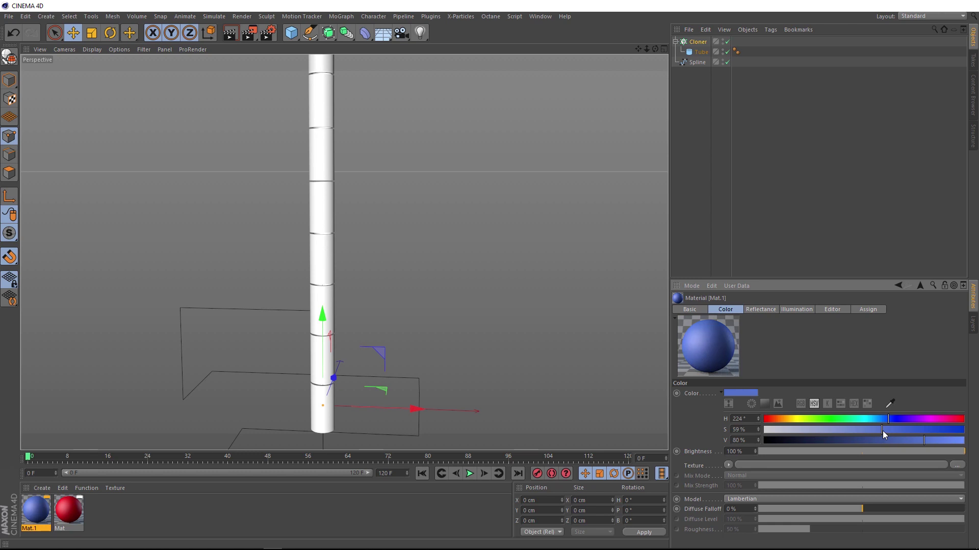
# Create Mat.2 with a pale yellow colour (H 56°, S 48%, V 89%).
pyautogui.doubleClick(102, 510)
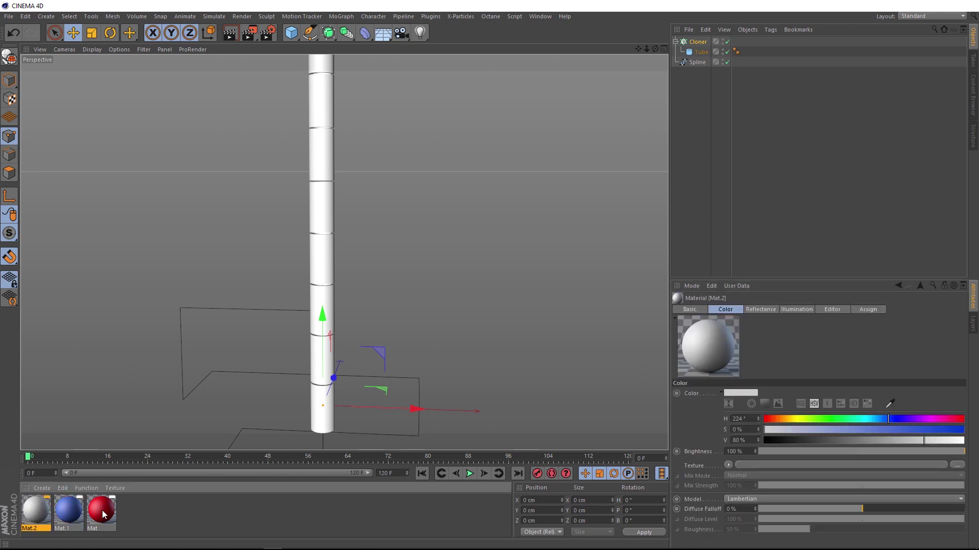
pyautogui.click(798, 419)
pyautogui.moveTo(807, 420); pyautogui.dragTo(797, 422)
pyautogui.click(860, 430)
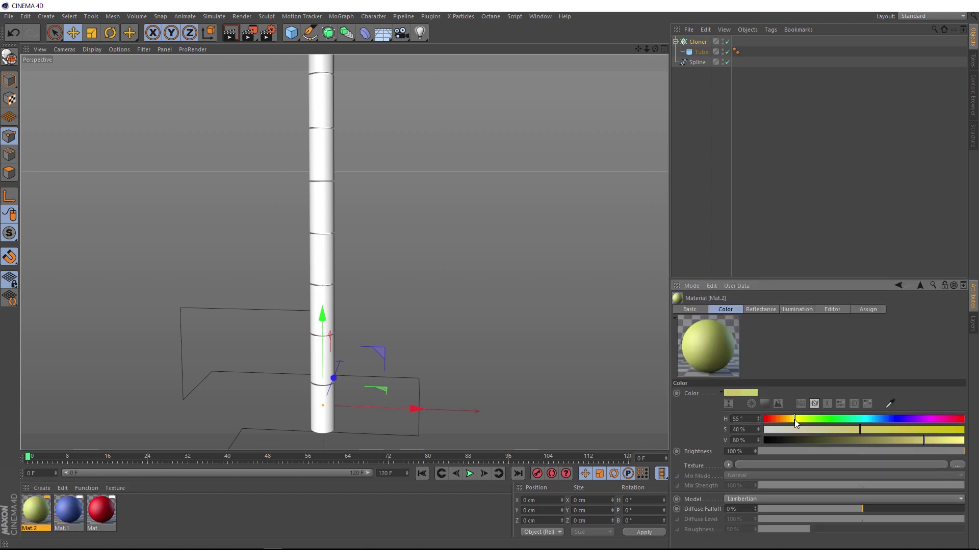
pyautogui.click(941, 441)
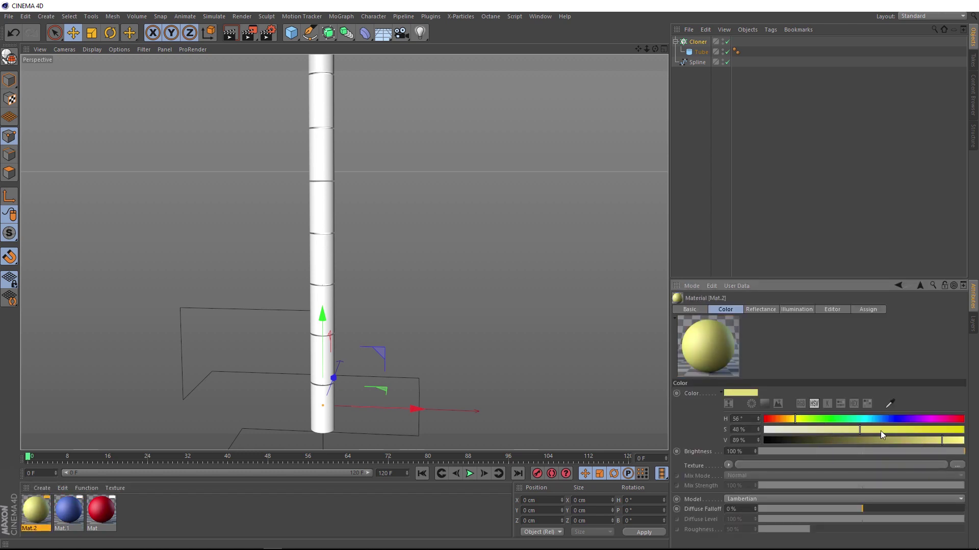
# Copy the tube into Tube.1 and Tube.2, and apply Mat, Mat.1, Mat.2 to the three tubes.
pyautogui.click(698, 53)
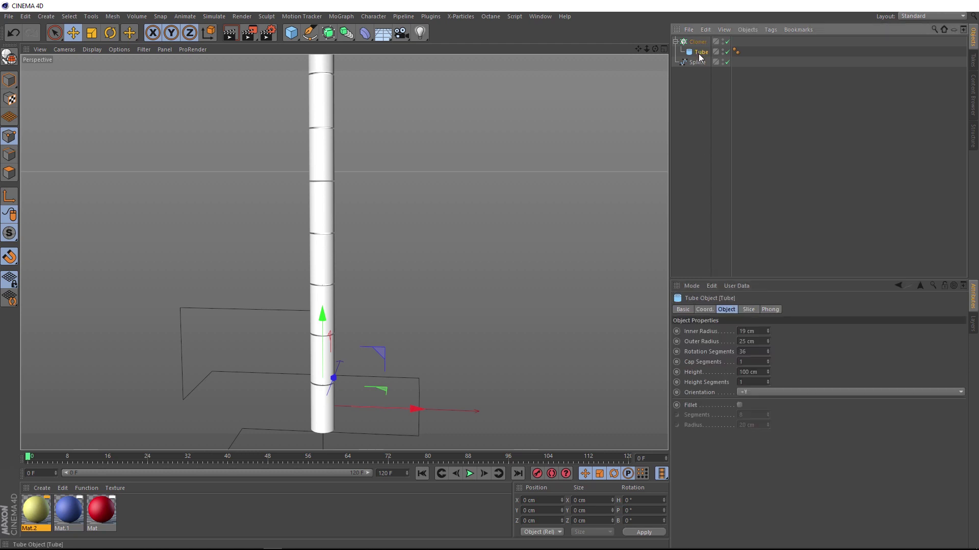
pyautogui.moveTo(698, 55); pyautogui.dragTo(704, 71)
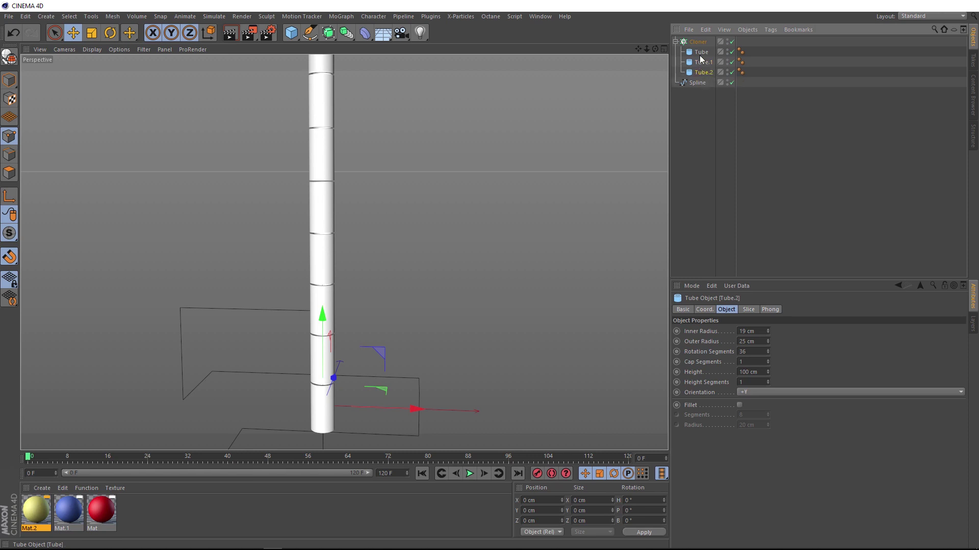
pyautogui.moveTo(102, 510); pyautogui.dragTo(701, 51)
pyautogui.moveTo(80, 512); pyautogui.dragTo(703, 62)
pyautogui.moveTo(32, 512); pyautogui.dragTo(708, 73)
pyautogui.scroll(-2, 284, 313)
pyautogui.scroll(-2, 284, 311)
pyautogui.scroll(-3, 387, 255)
pyautogui.scroll(2, 376, 308)
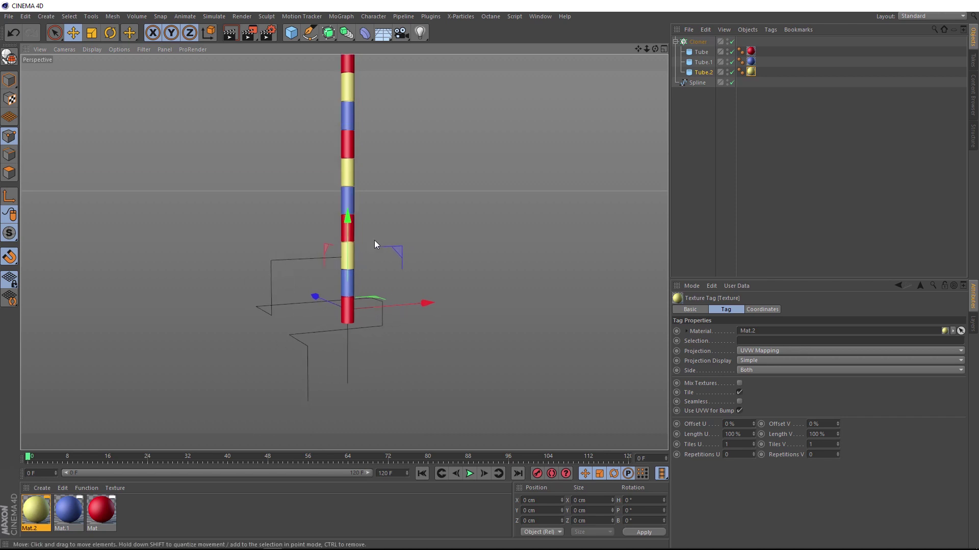
# Add a Spline Wrap deformer and link the drawn Spline into its Spline field.
pyautogui.click(365, 33)
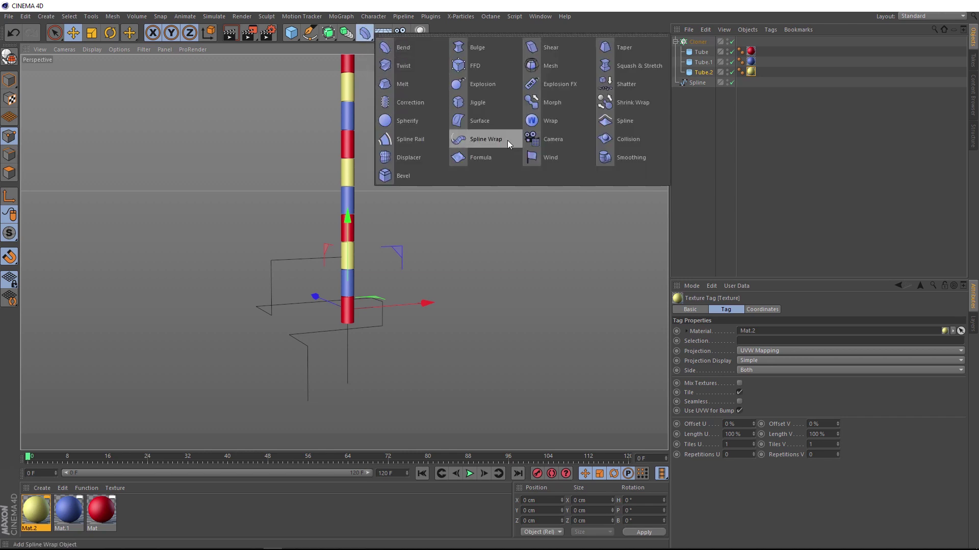
pyautogui.click(506, 141)
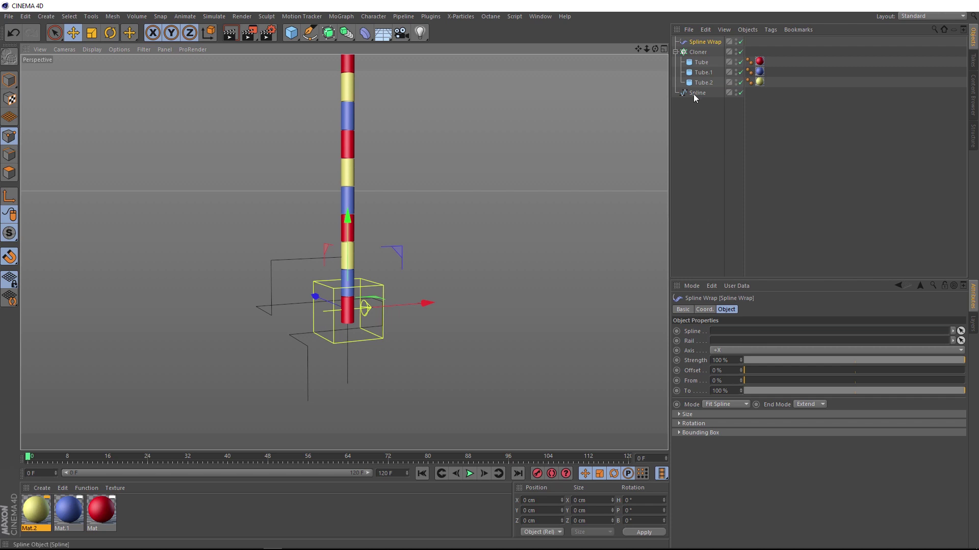
pyautogui.moveTo(693, 93); pyautogui.dragTo(726, 332)
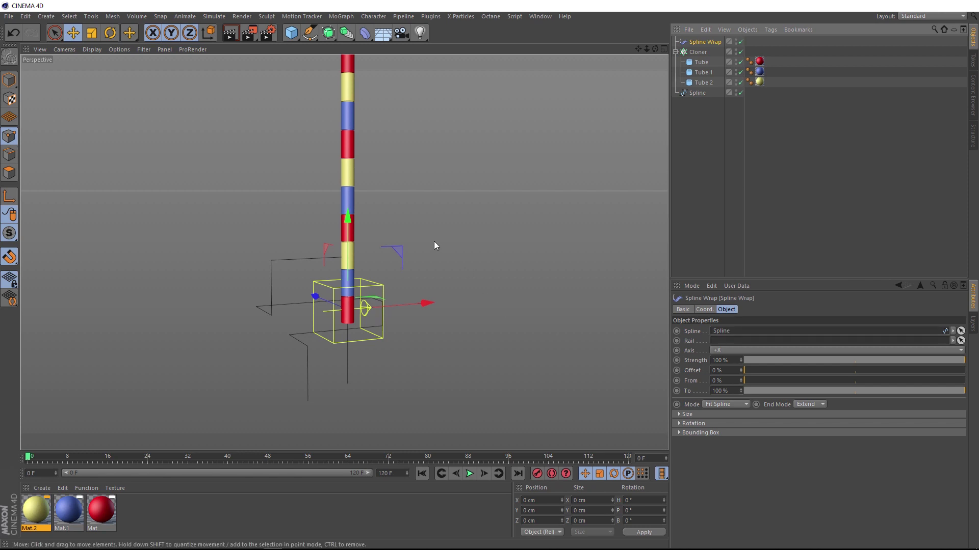
pyautogui.click(699, 53)
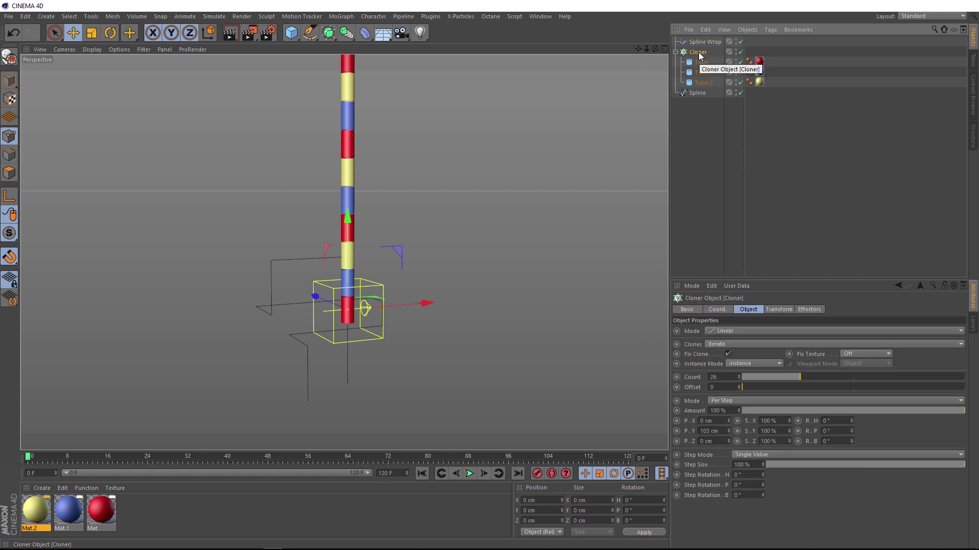
# Group the Cloner under a new null and rename that null 'Pipes'.
pyautogui.hotkey('alt', 'g')
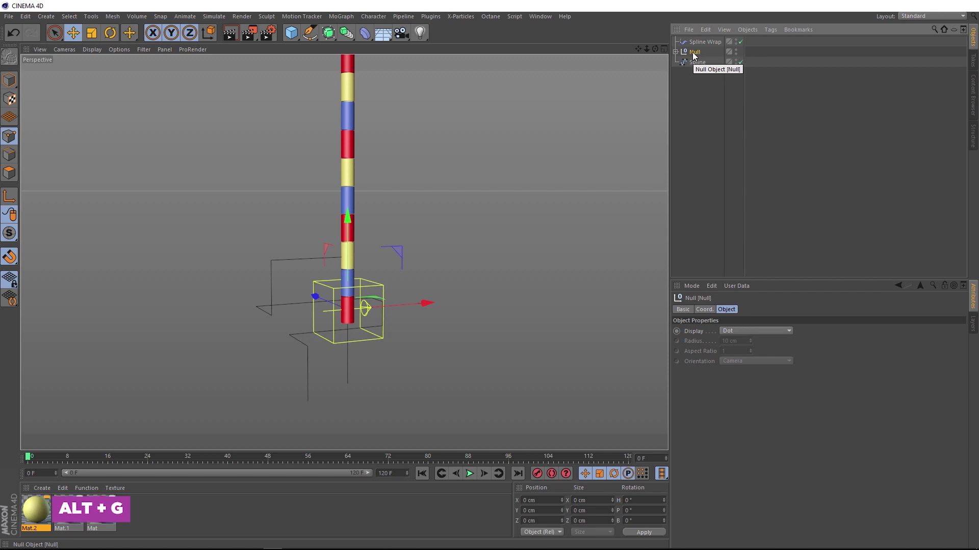
pyautogui.doubleClick(698, 52)
pyautogui.write('Pipes')
pyautogui.press('Return')
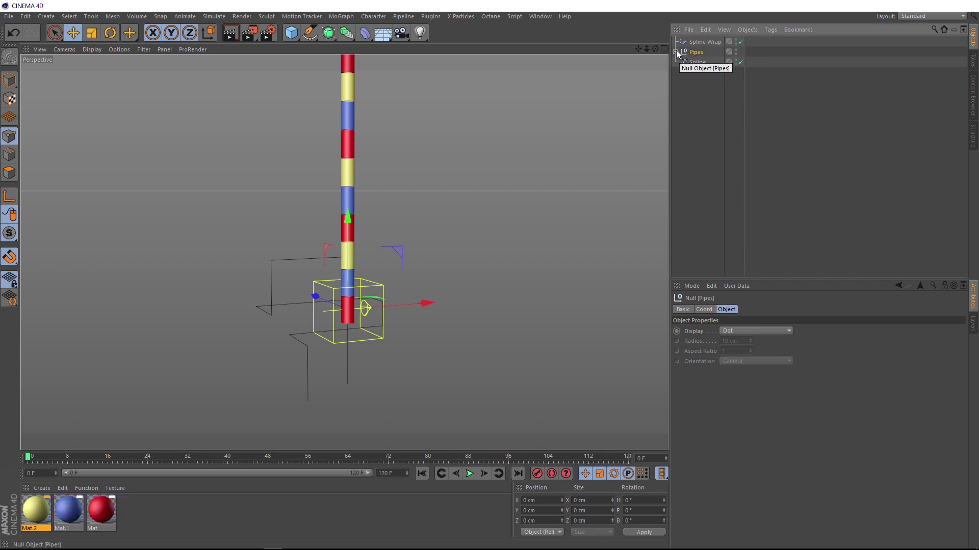
pyautogui.click(676, 52)
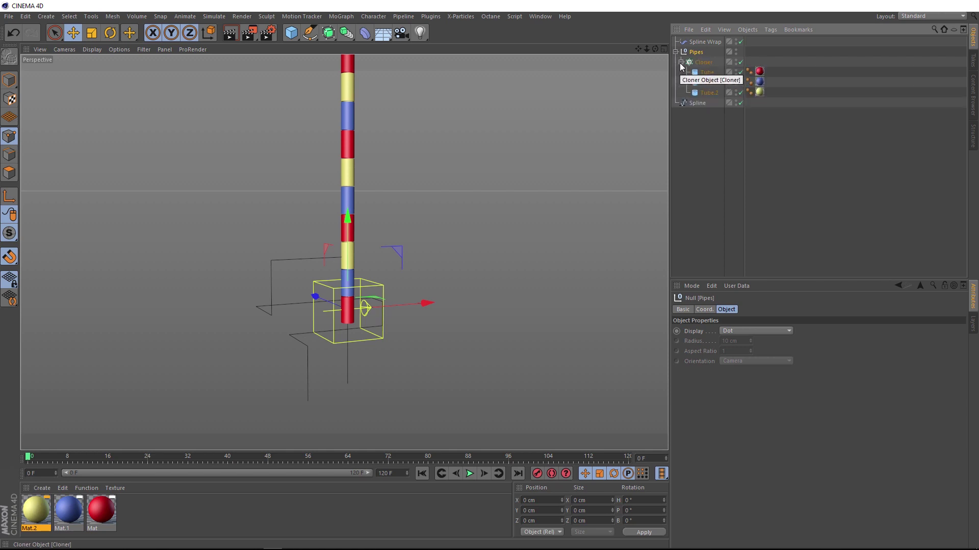
pyautogui.click(681, 61)
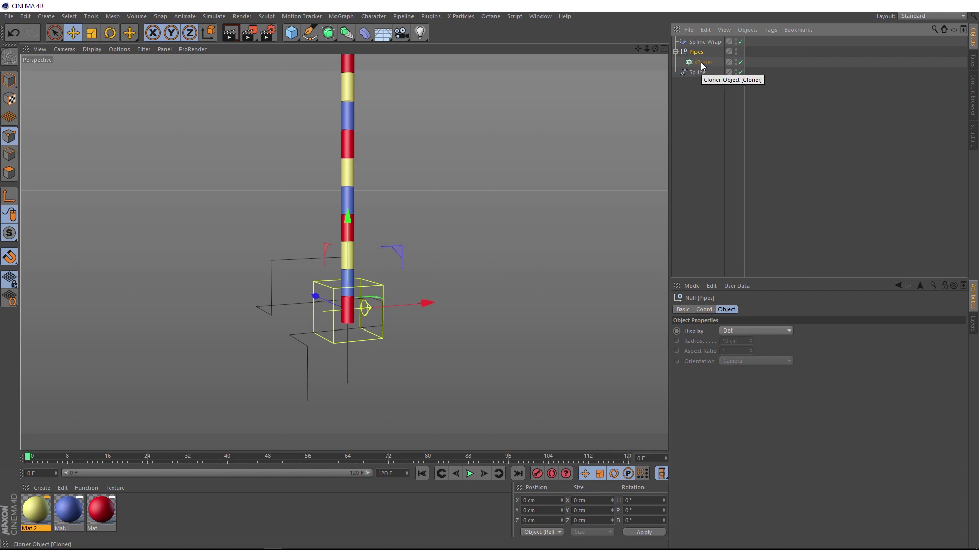
# Place the Spline Wrap inside the Pipes group so the tubes bend along the spline.
pyautogui.moveTo(697, 44); pyautogui.dragTo(701, 57)
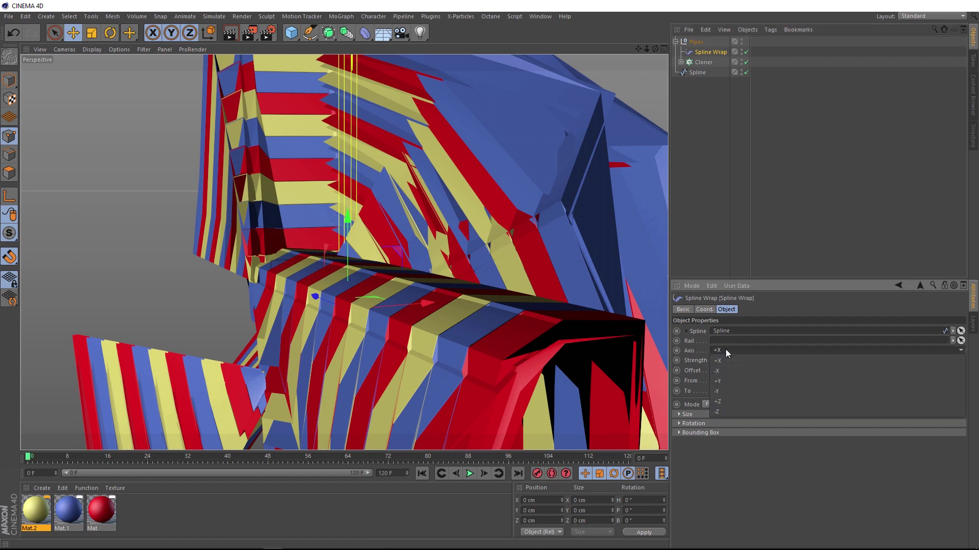
pyautogui.click(725, 349)
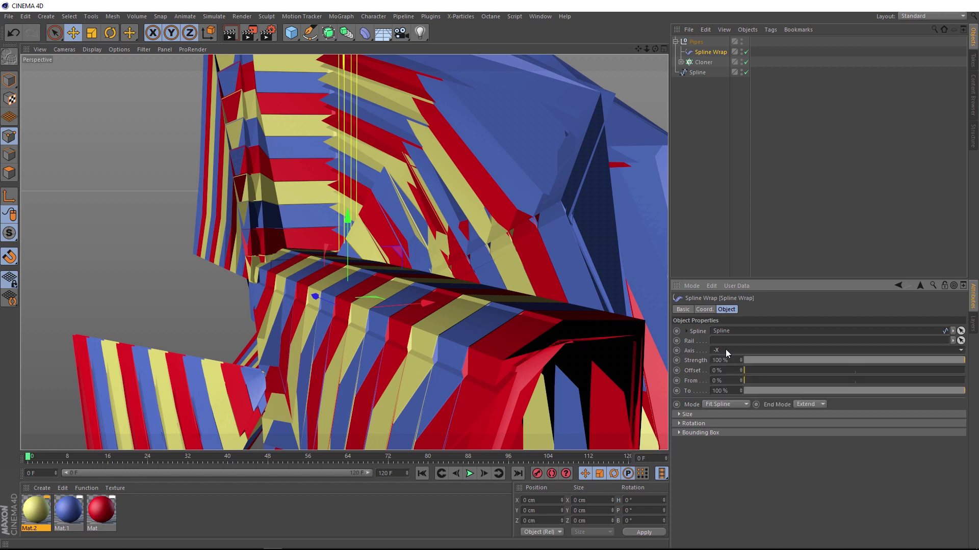
pyautogui.scroll(-1, 726, 350)
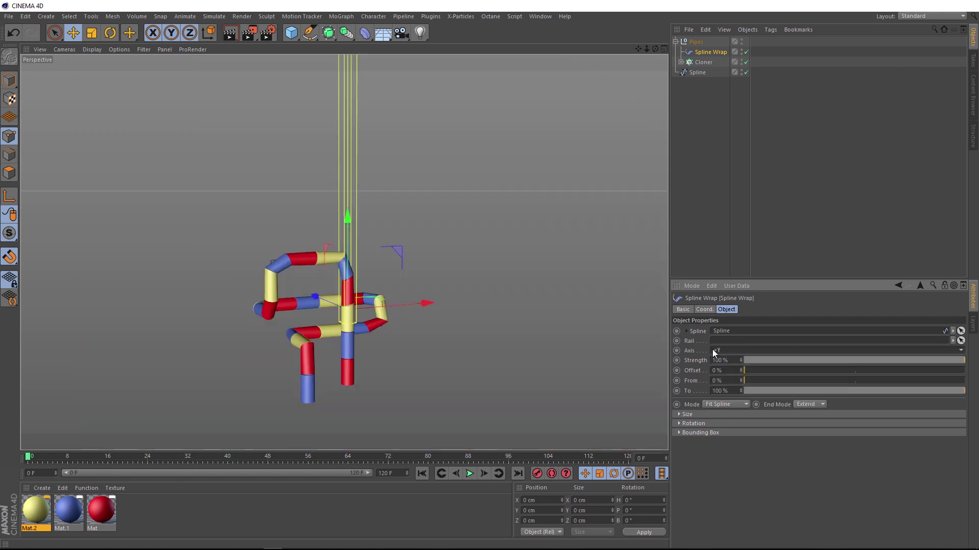
pyautogui.scroll(6, 306, 345)
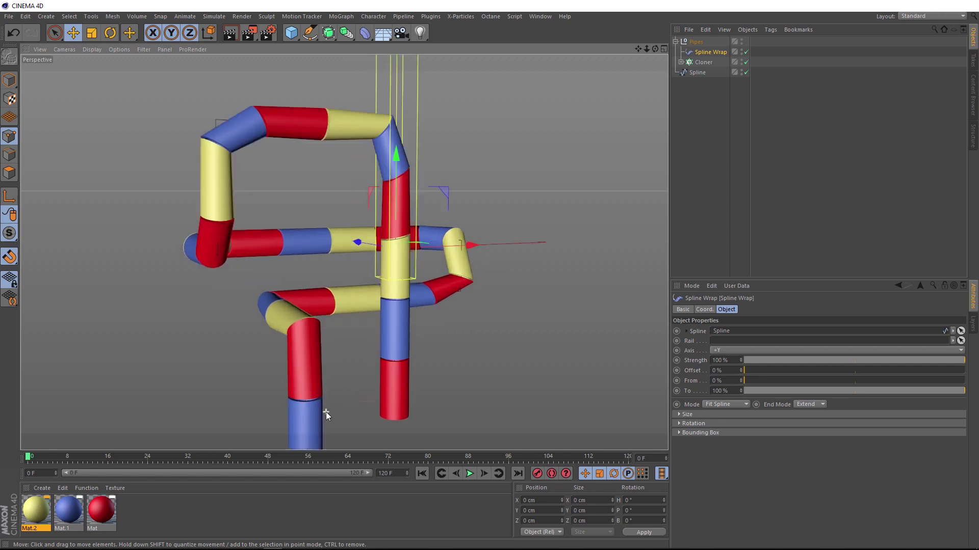
pyautogui.keyDown('alt'); pyautogui.moveTo(326, 411); pyautogui.dragTo(352, 382); pyautogui.keyUp('alt')
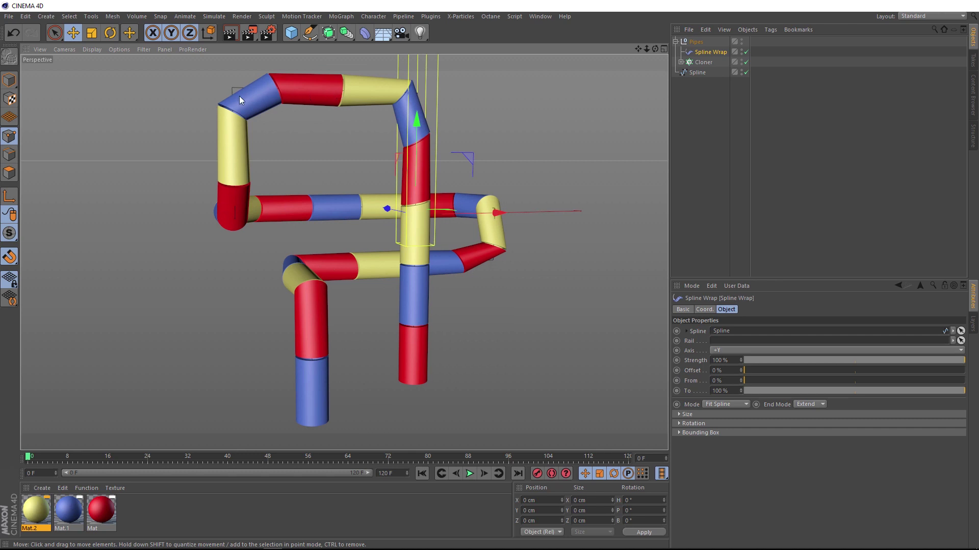
pyautogui.hotkey('ctrl', 'z')
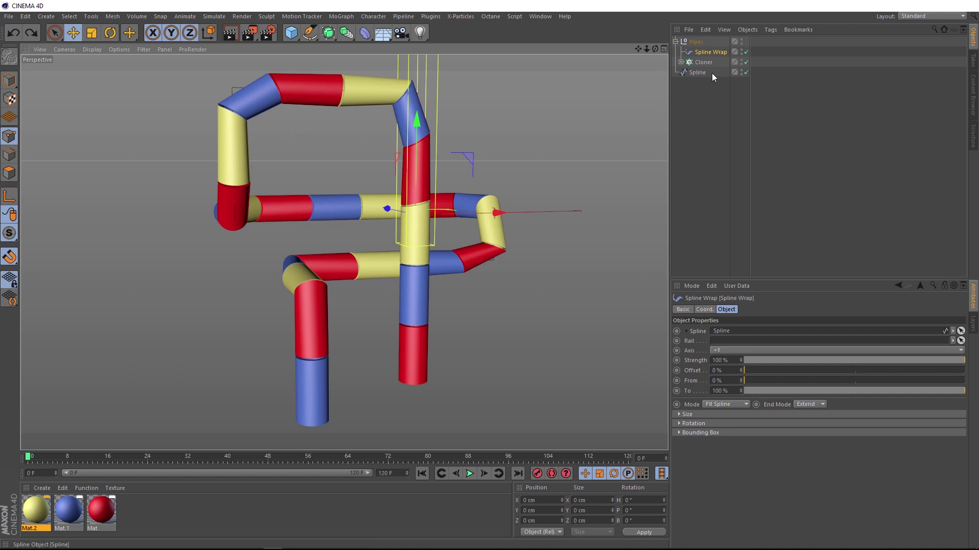
# Hide Pipes, chamfer all spline points as a test, then undo to keep corners sharp.
pyautogui.click(741, 41)
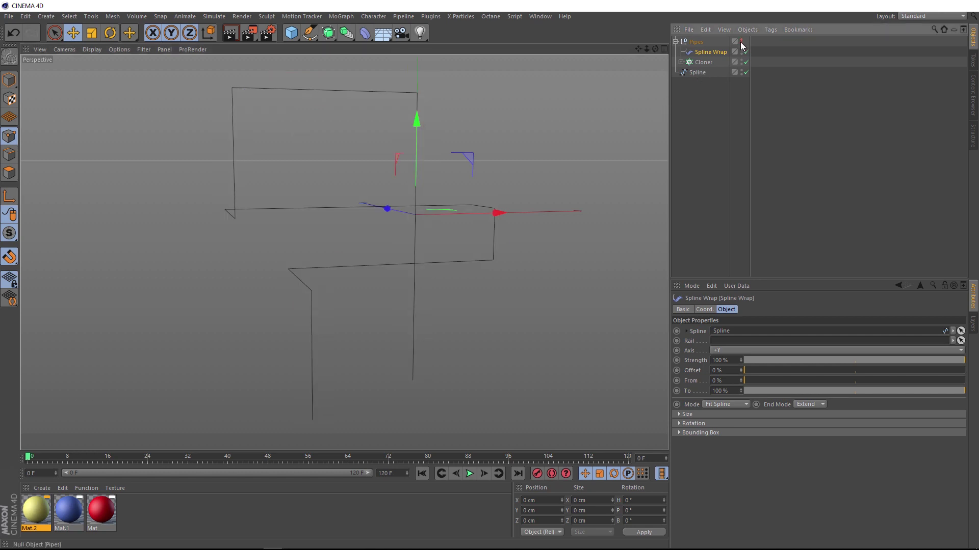
pyautogui.click(697, 72)
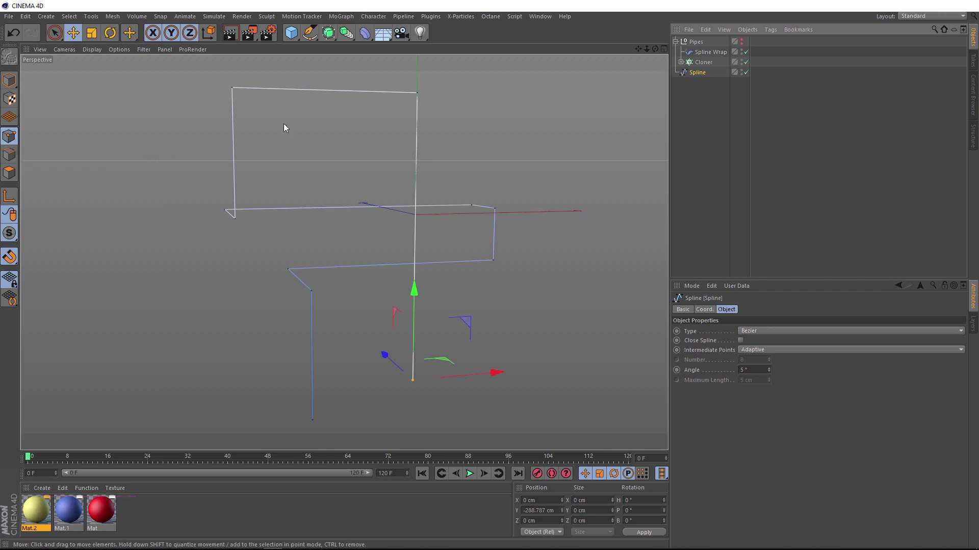
pyautogui.hotkey('ctrl', 'a')
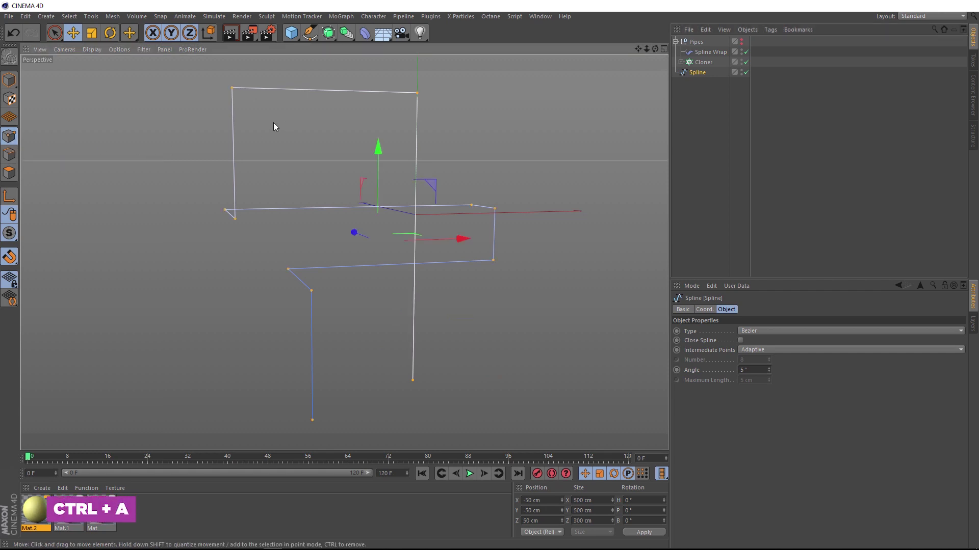
pyautogui.rightClick(274, 123)
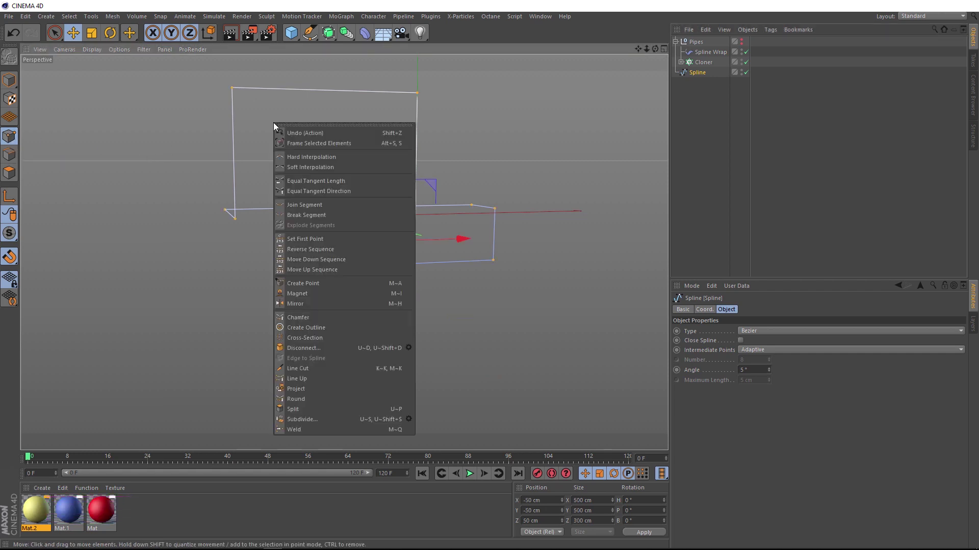
pyautogui.click(319, 317)
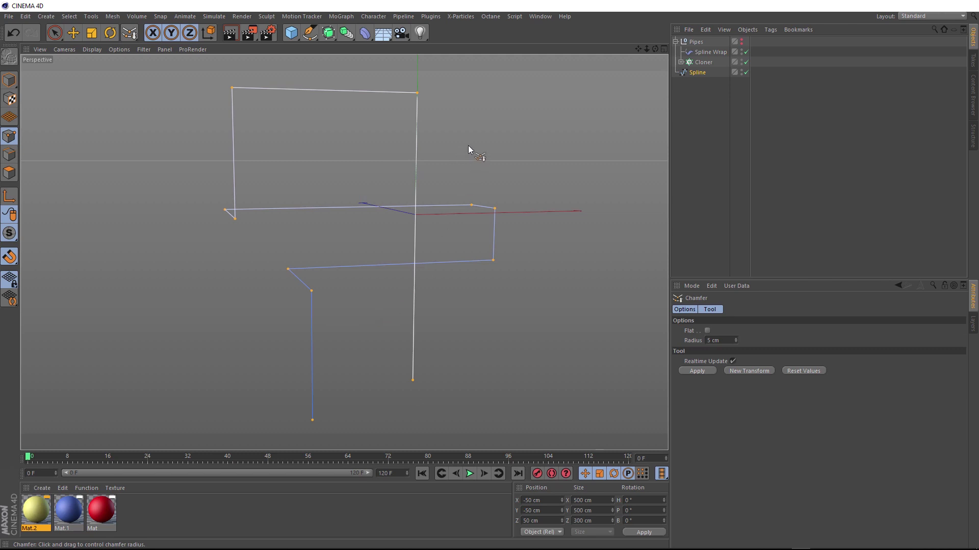
pyautogui.moveTo(469, 148); pyautogui.dragTo(543, 149)
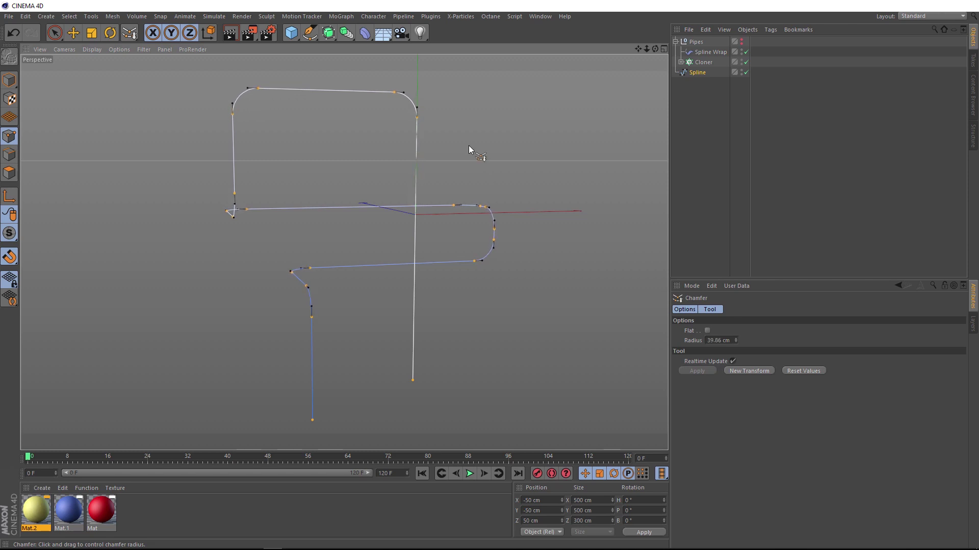
pyautogui.hotkey('ctrl', 'z')
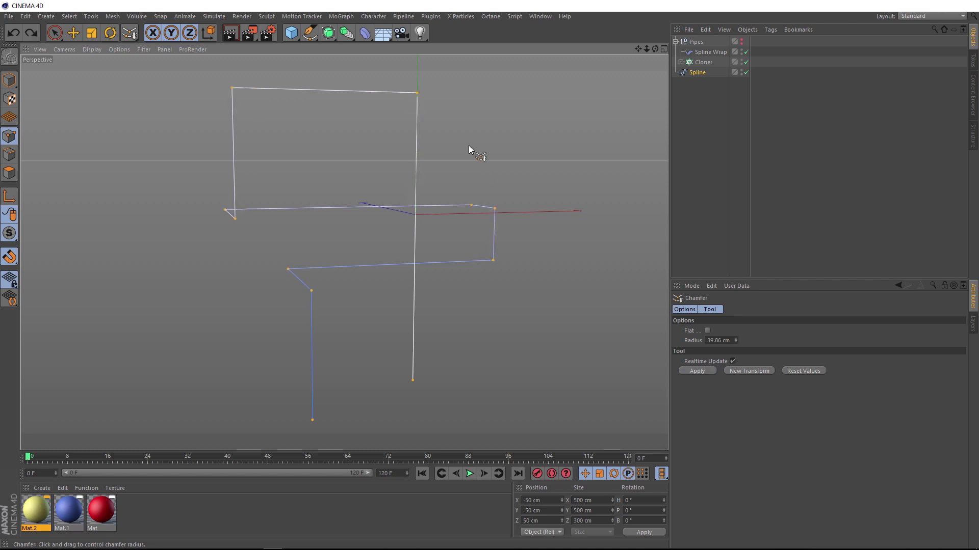
# Unhide Pipes, test and undo a chamfer radius, and use Gouraud Shading (Lines) display.
pyautogui.click(742, 42)
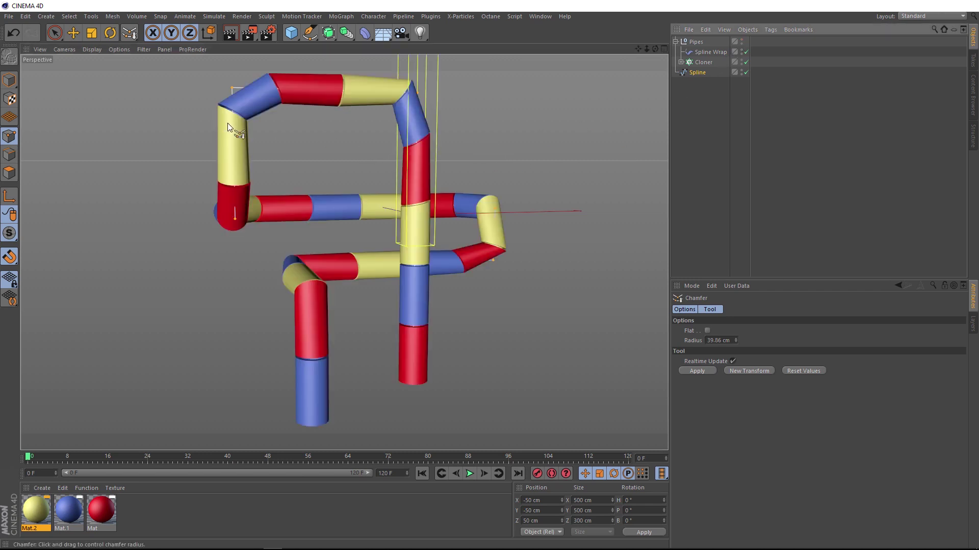
pyautogui.moveTo(502, 184); pyautogui.dragTo(494, 224)
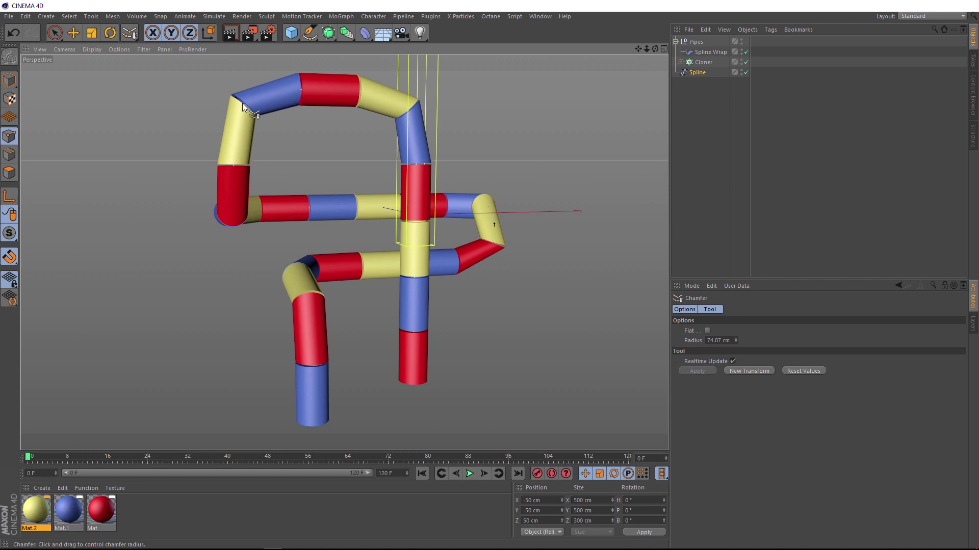
pyautogui.hotkey('ctrl', 'z')
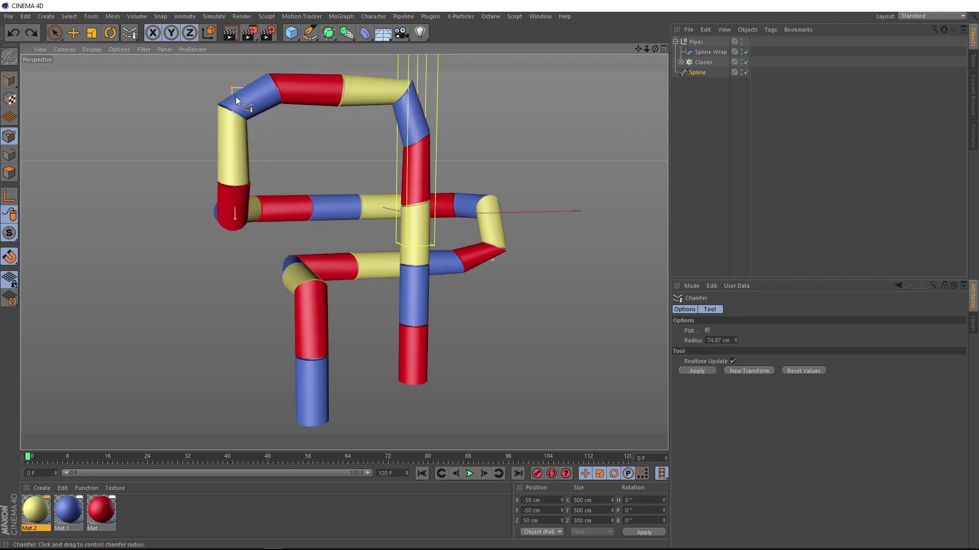
pyautogui.click(92, 50)
pyautogui.click(163, 73)
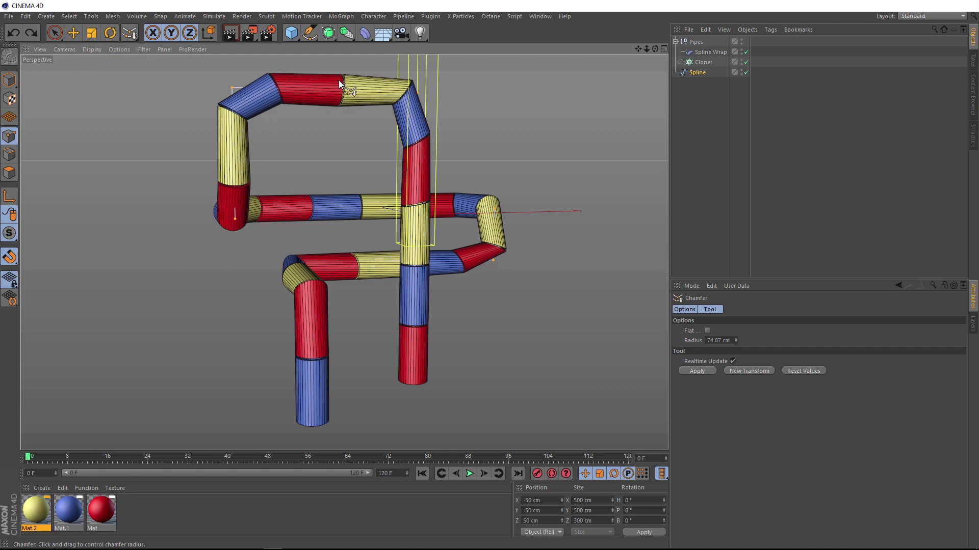
# Select Tube, Tube.1 and Tube.2 and set their Height Segments to 30.
pyautogui.click(681, 62)
pyautogui.click(706, 72)
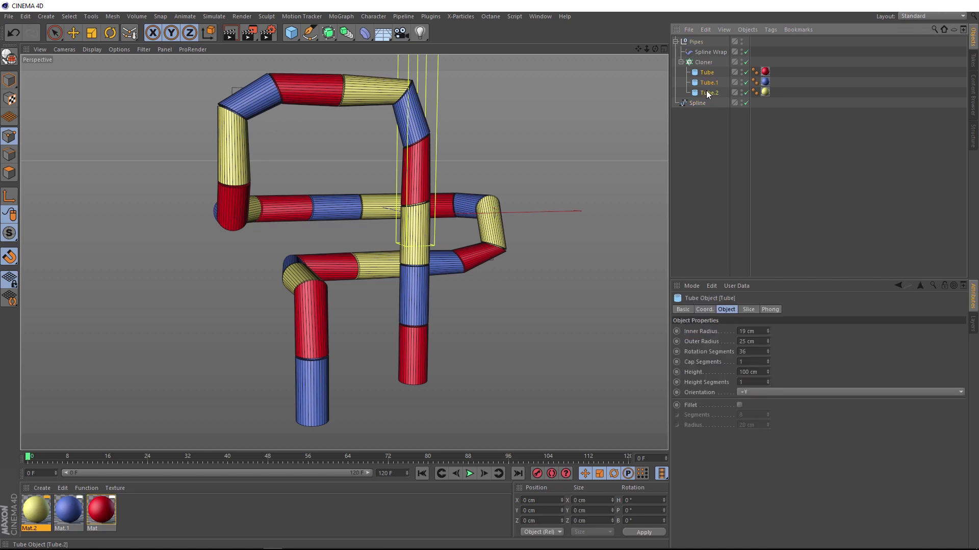
pyautogui.keyDown('shift'); pyautogui.click(708, 92); pyautogui.keyUp('shift')
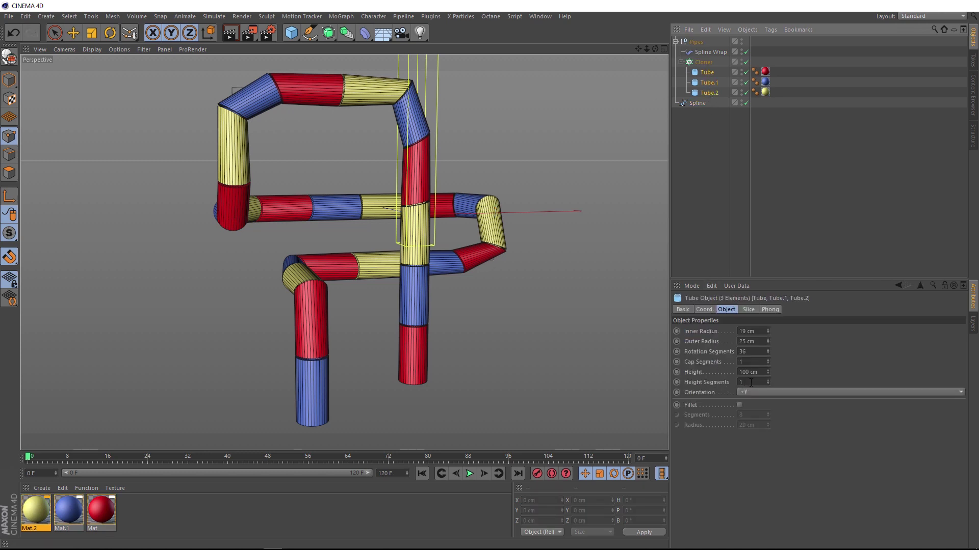
pyautogui.moveTo(768, 382); pyautogui.dragTo(769, 361)
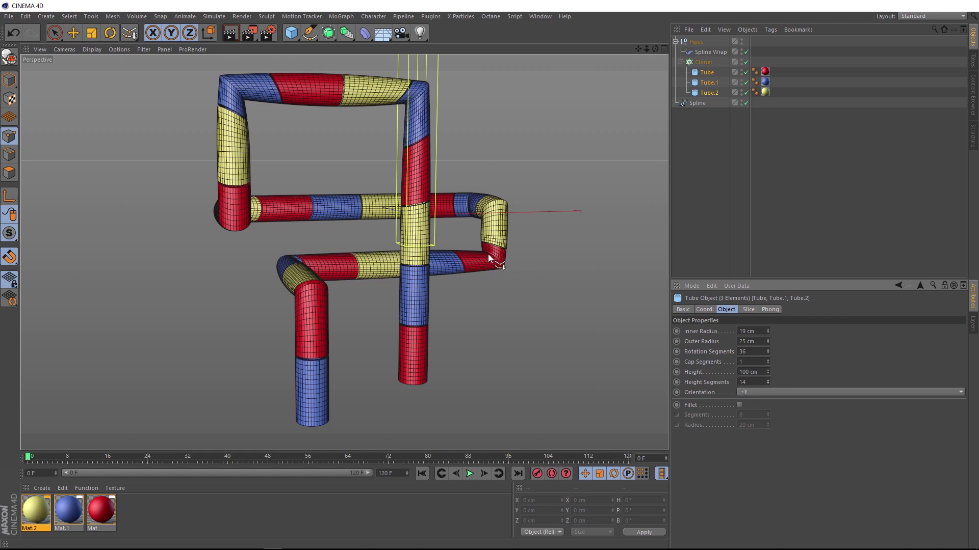
pyautogui.moveTo(748, 383); pyautogui.dragTo(733, 384)
pyautogui.write('30')
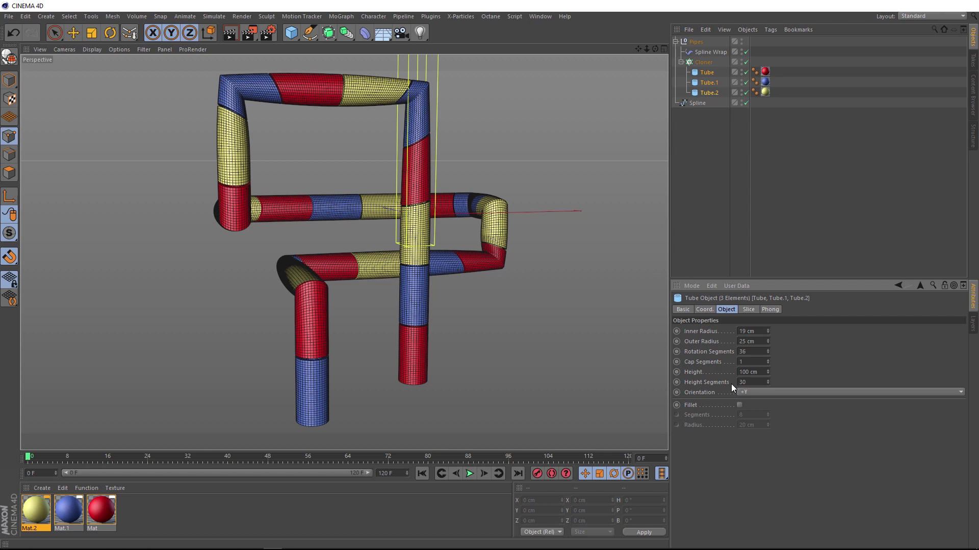
# Chamfer the spline corners to about 45 cm and switch the viewport to plain Gouraud Shading.
pyautogui.click(695, 100)
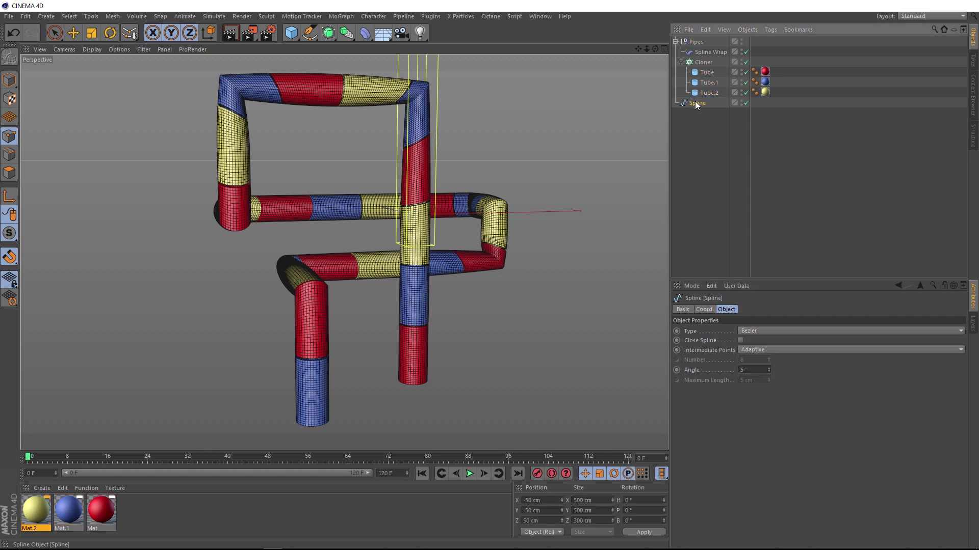
pyautogui.rightClick(470, 163)
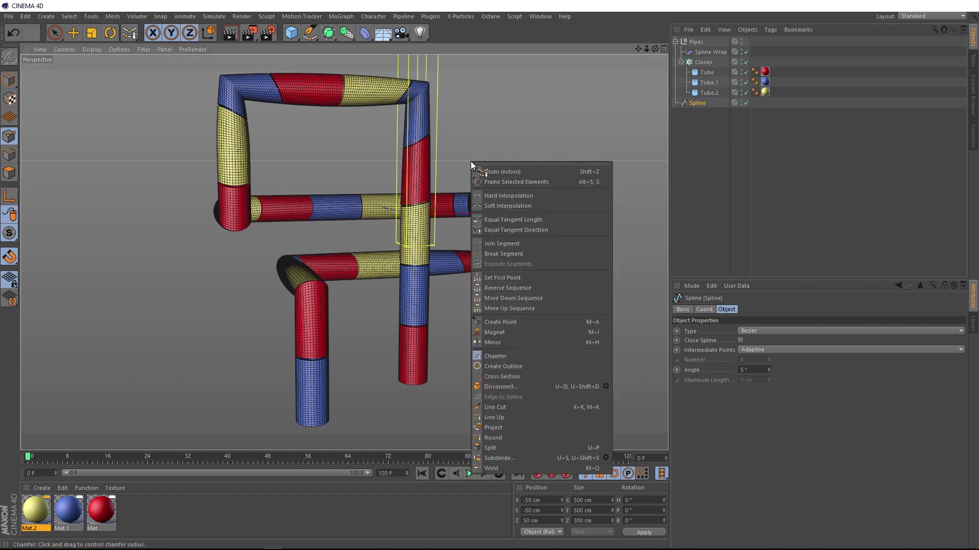
pyautogui.click(500, 359)
pyautogui.moveTo(501, 348); pyautogui.dragTo(498, 308)
pyautogui.keyDown('alt'); pyautogui.moveTo(339, 188); pyautogui.dragTo(364, 244); pyautogui.keyUp('alt')
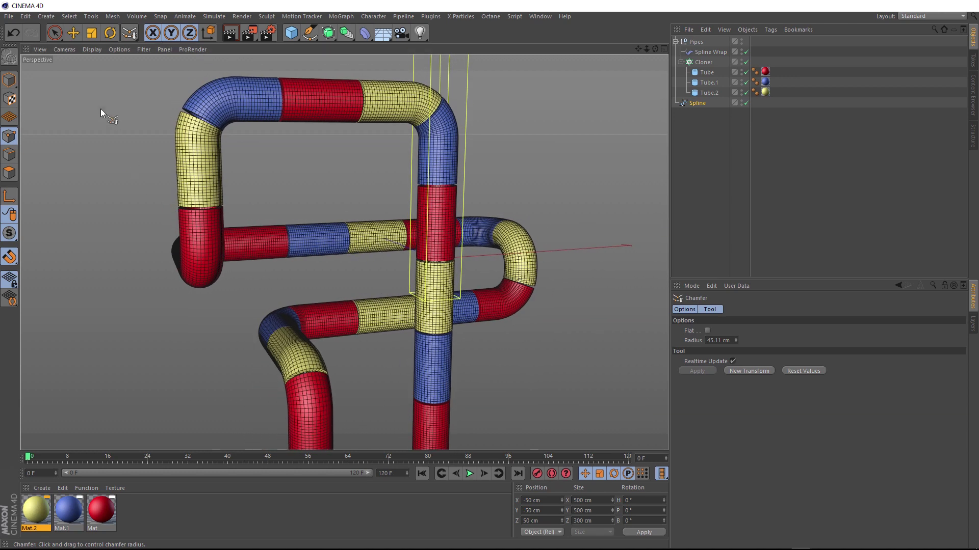
pyautogui.click(92, 50)
pyautogui.click(98, 66)
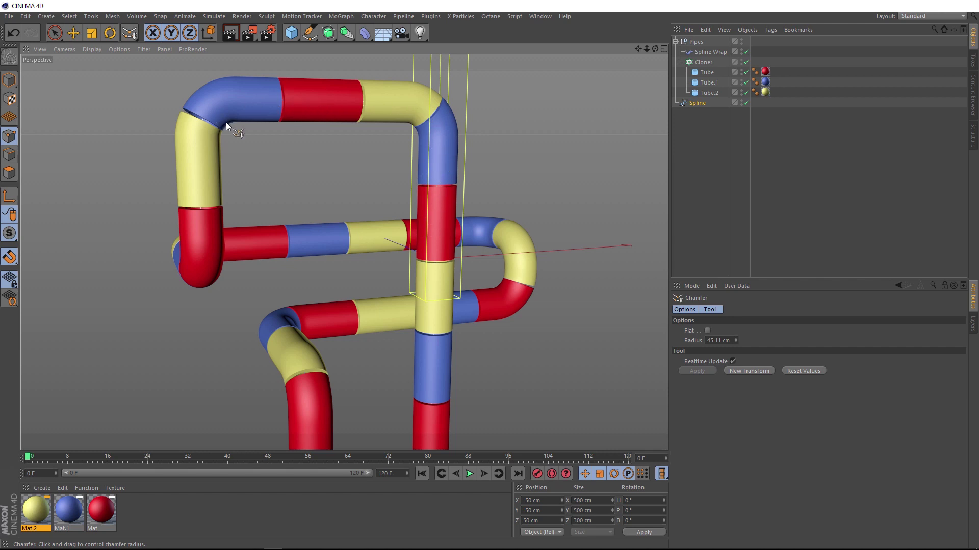
# Set the blue Tube.1 height to 50 cm and the yellow Tube.2 height to 20 cm.
pyautogui.click(709, 82)
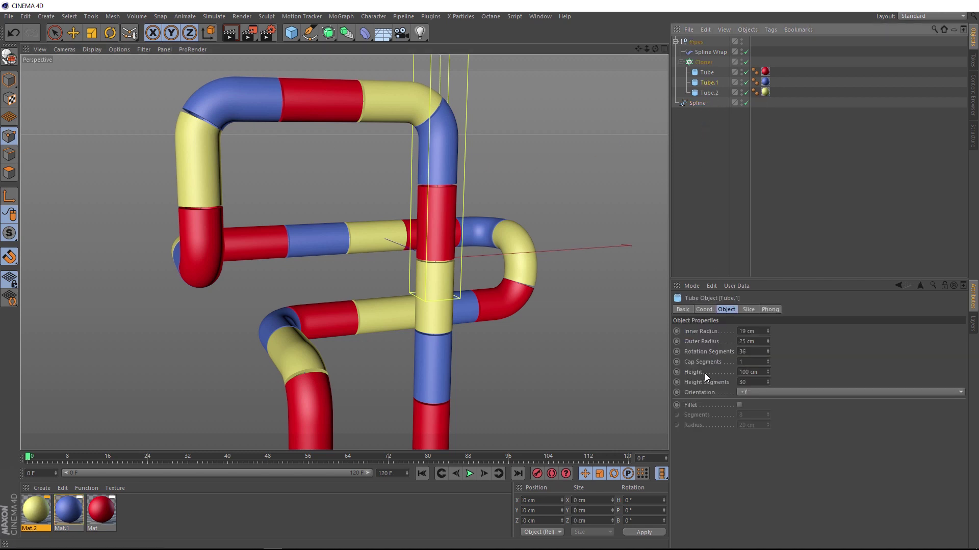
pyautogui.moveTo(749, 372); pyautogui.dragTo(734, 371)
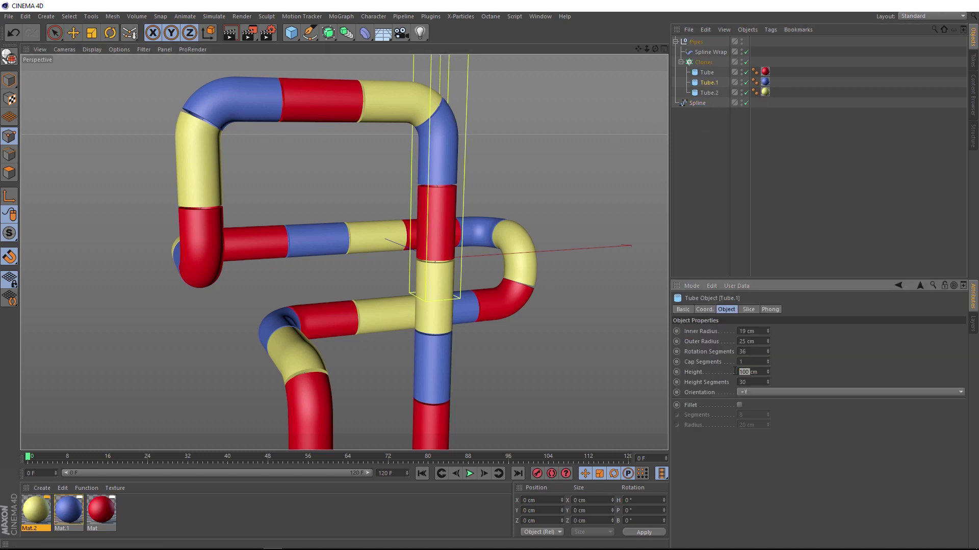
pyautogui.write('50')
pyautogui.press('Return')
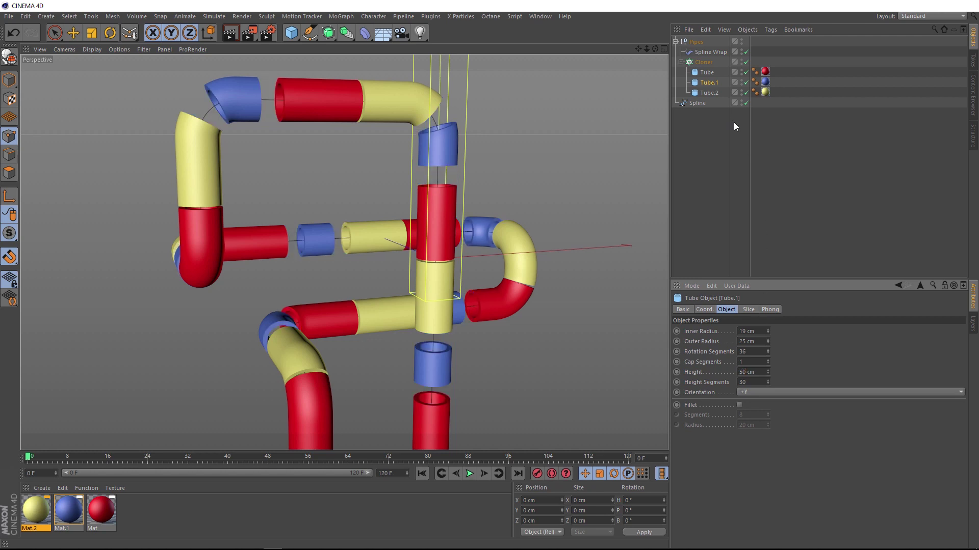
pyautogui.click(708, 91)
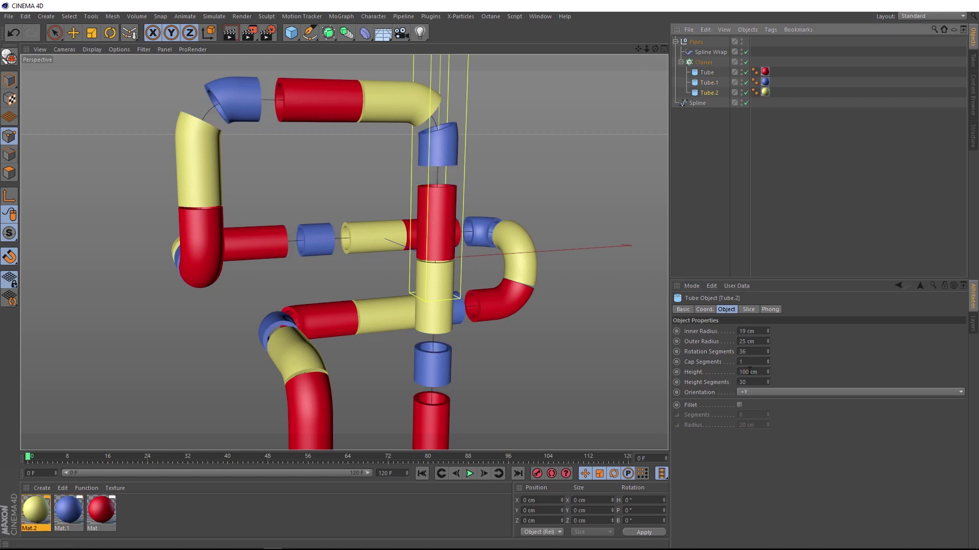
pyautogui.moveTo(749, 372); pyautogui.dragTo(735, 372)
pyautogui.write('20')
pyautogui.press('Return')
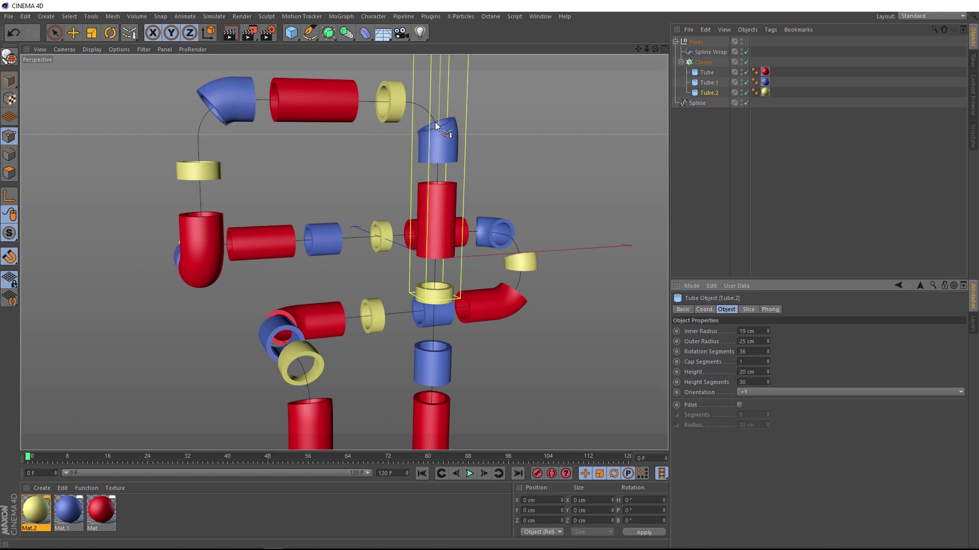
# Try a higher Cloner count, then revert it to 26 clones.
pyautogui.click(702, 63)
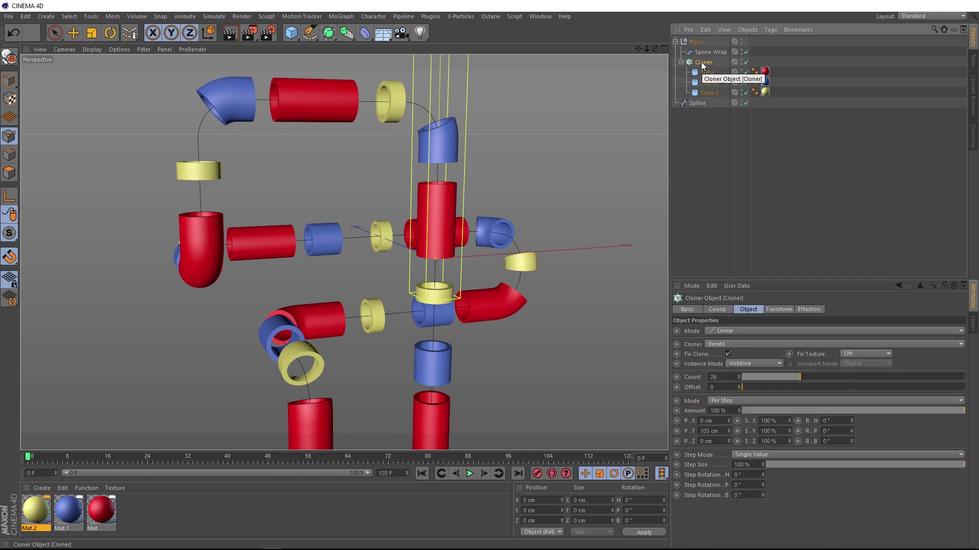
pyautogui.moveTo(809, 377); pyautogui.dragTo(964, 388)
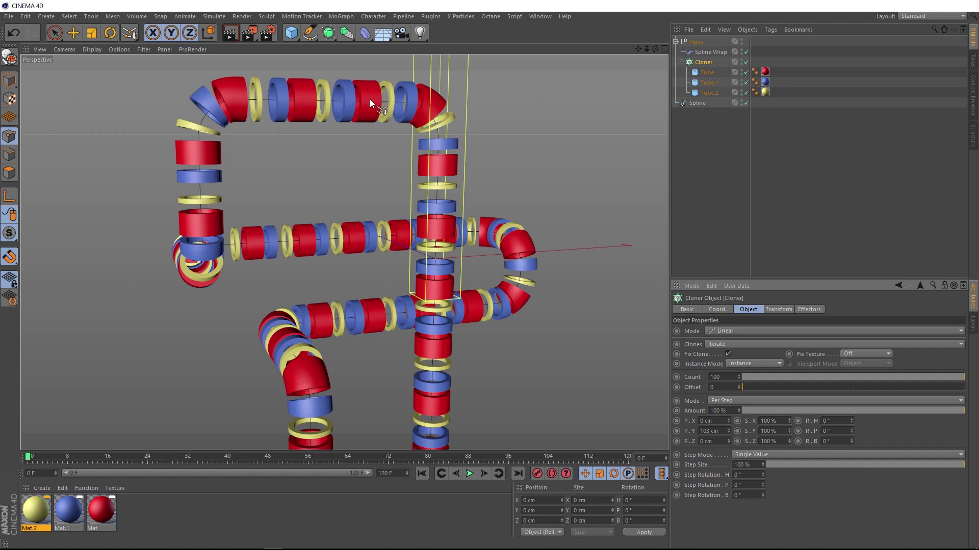
pyautogui.hotkey('ctrl', 'z')
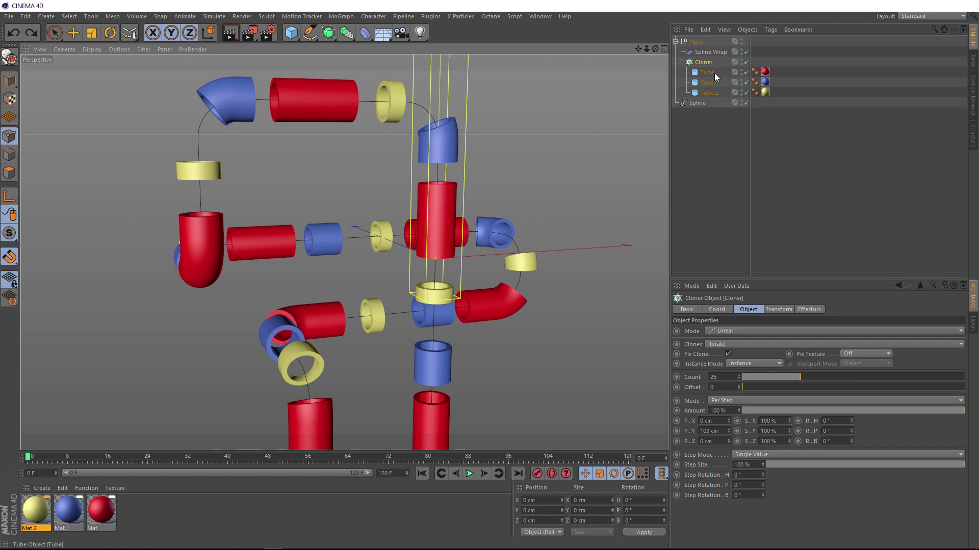
# Disable the Spline Wrap so the clones stand in a straight column, and inspect it.
pyautogui.click(746, 52)
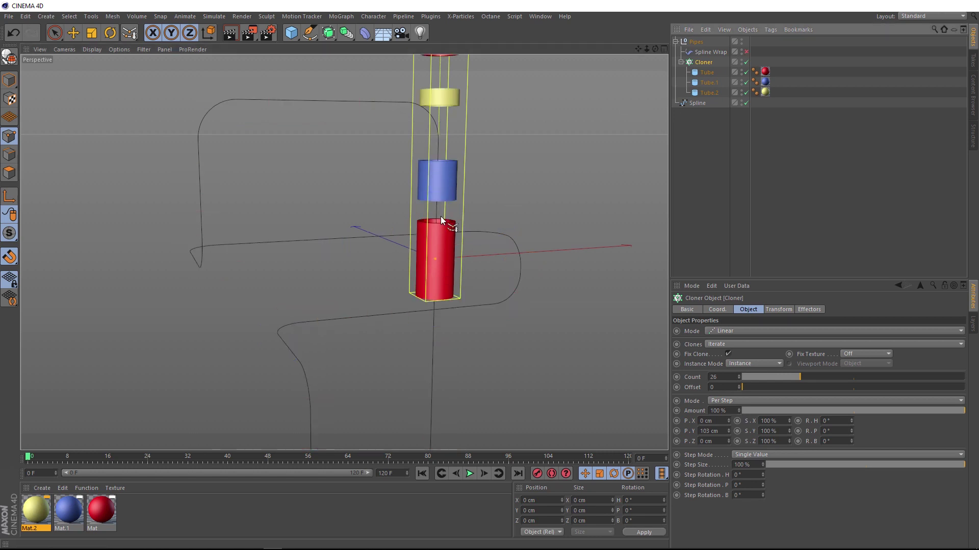
pyautogui.scroll(-3, 442, 196)
pyautogui.scroll(-2, 381, 295)
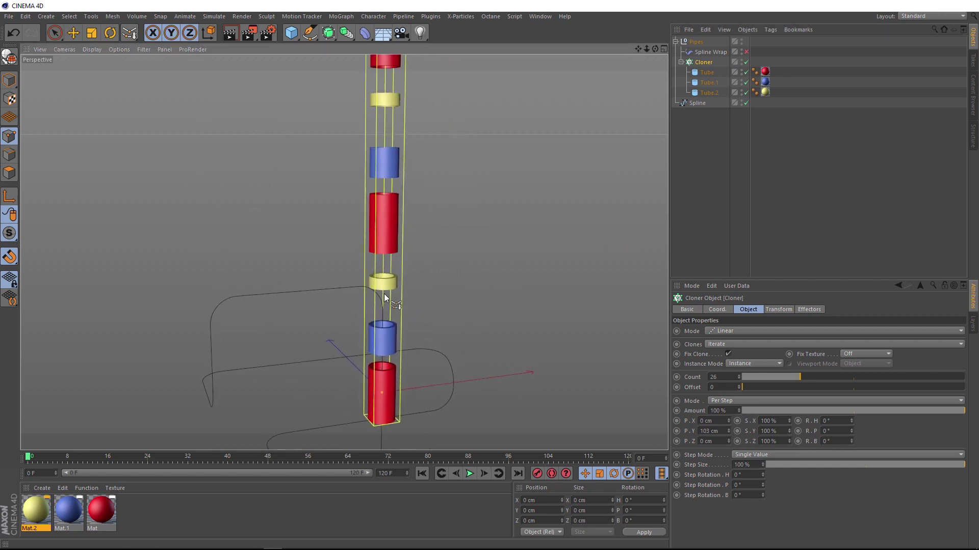
pyautogui.moveTo(379, 293)
pyautogui.keyDown('alt'); pyautogui.mouseDown()
pyautogui.moveTo(268, 298)
pyautogui.moveTo(386, 286)
pyautogui.mouseUp(); pyautogui.keyUp('alt')
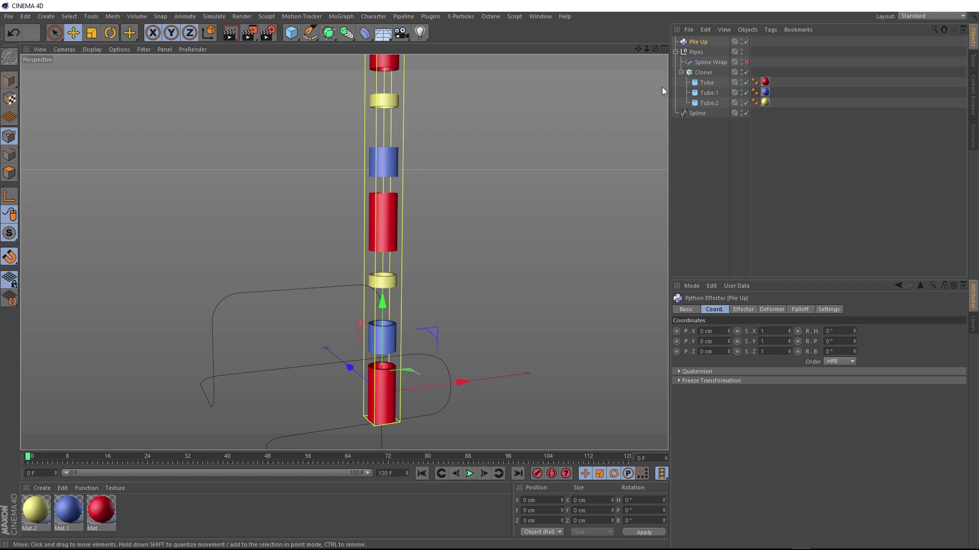
# Add the Pile Up effector to the Cloner's Effectors list.
pyautogui.click(703, 72)
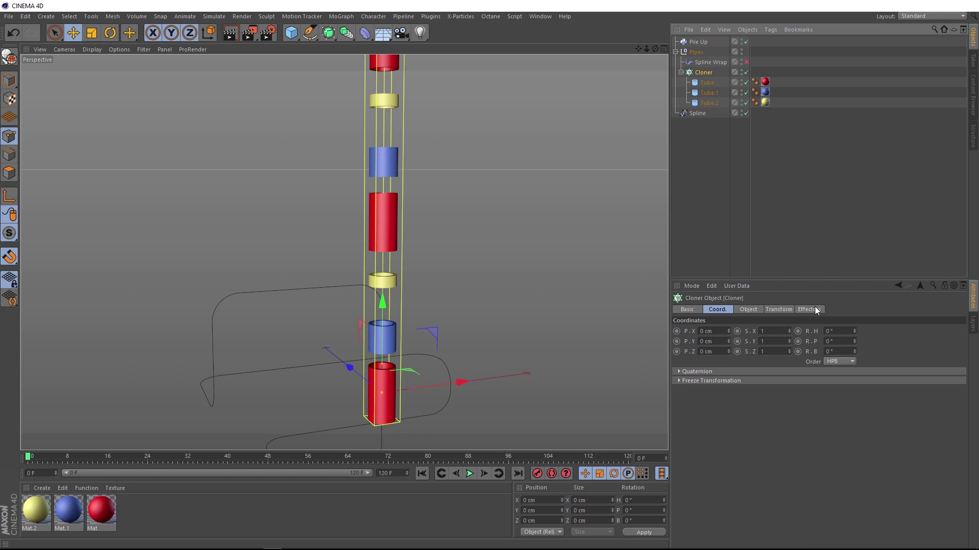
pyautogui.click(810, 309)
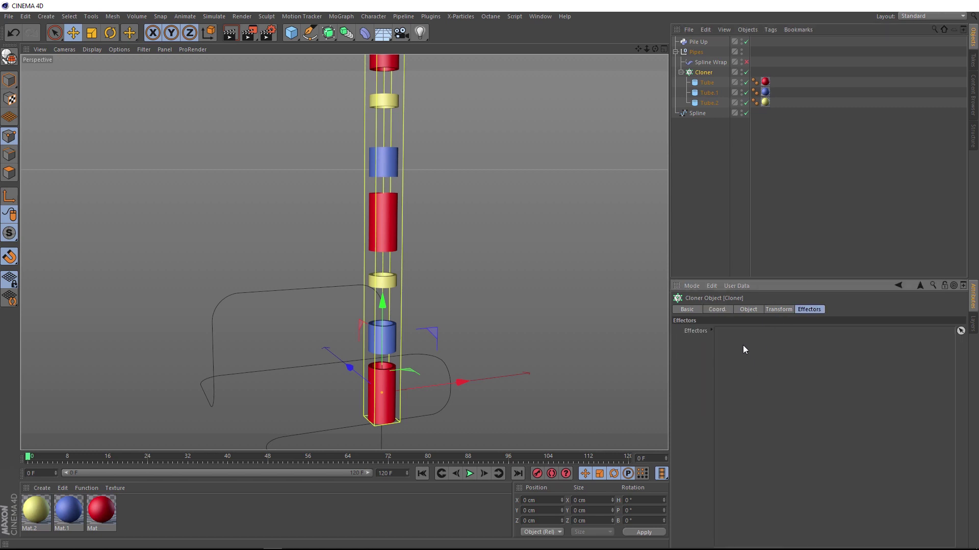
pyautogui.moveTo(698, 42); pyautogui.dragTo(720, 73)
pyautogui.moveTo(743, 345); pyautogui.dragTo(739, 370)
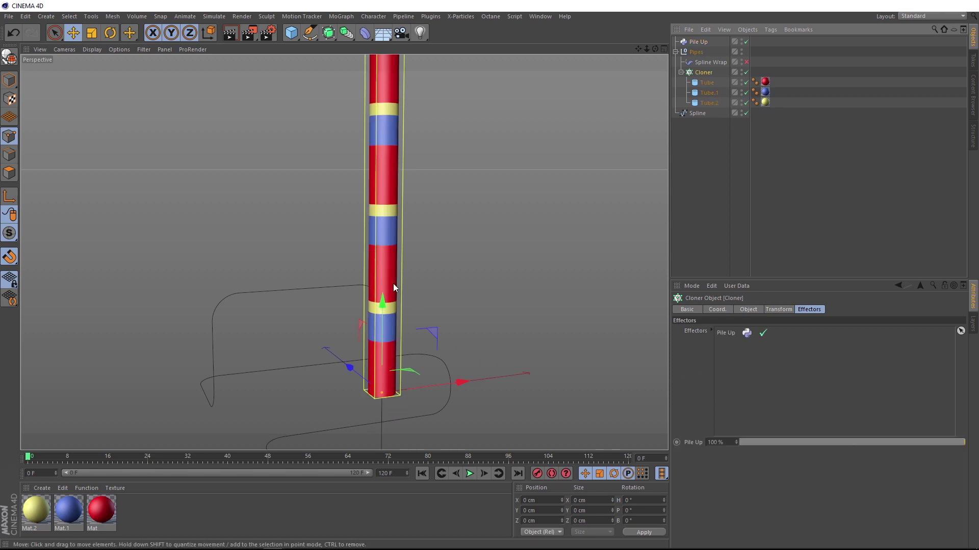
# Try Pile Up axes X and Z, settle on Y, and set Gap to 3.
pyautogui.click(697, 43)
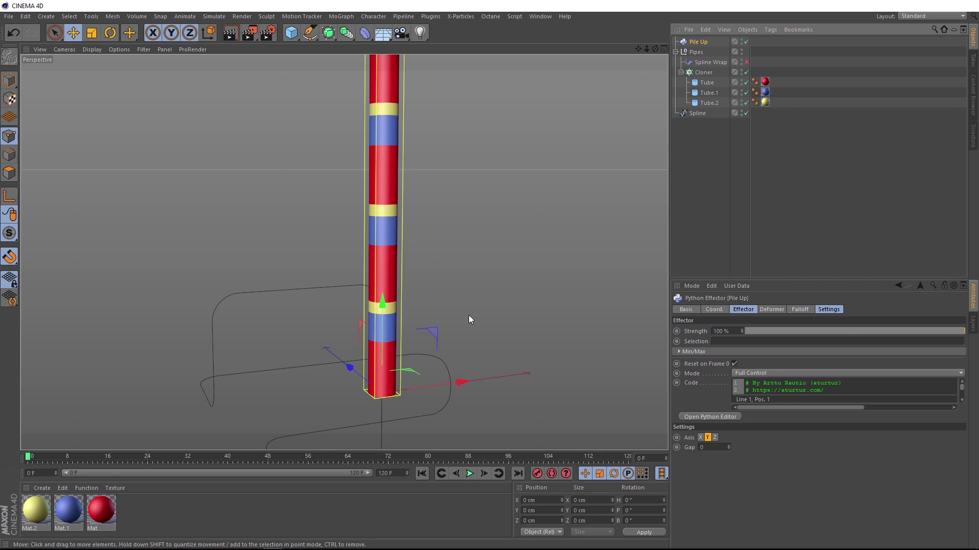
pyautogui.click(701, 438)
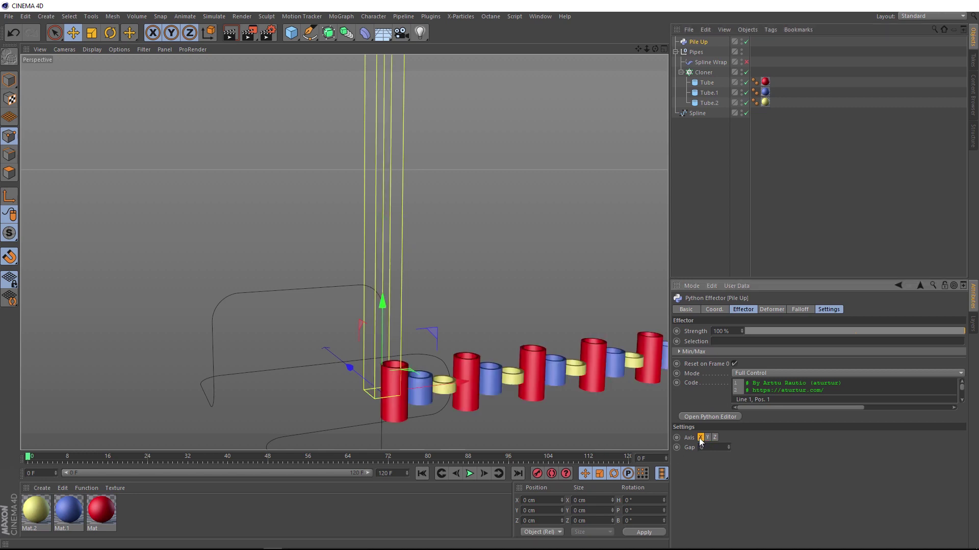
pyautogui.click(715, 438)
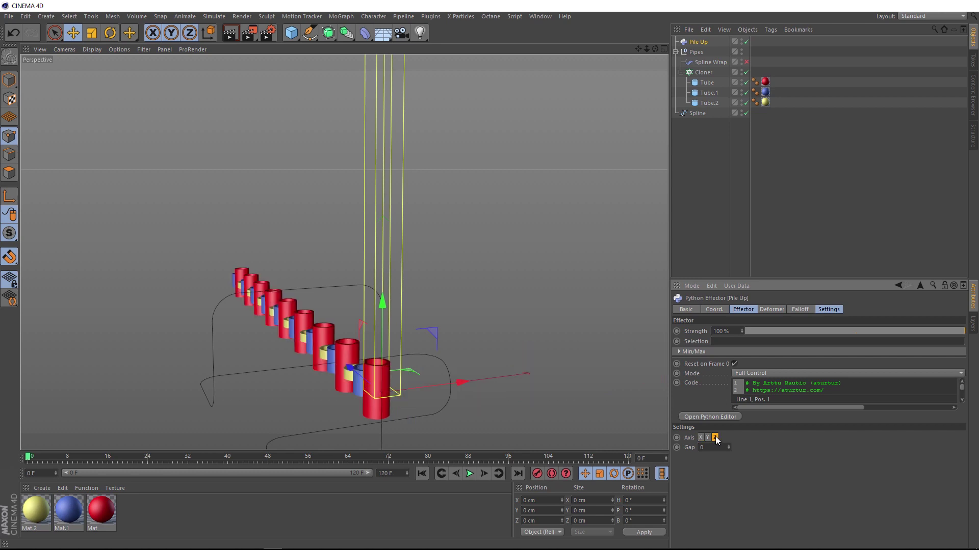
pyautogui.moveTo(339, 365)
pyautogui.keyDown('alt'); pyautogui.mouseDown()
pyautogui.moveTo(350, 349)
pyautogui.moveTo(354, 380)
pyautogui.mouseUp(); pyautogui.keyUp('alt')
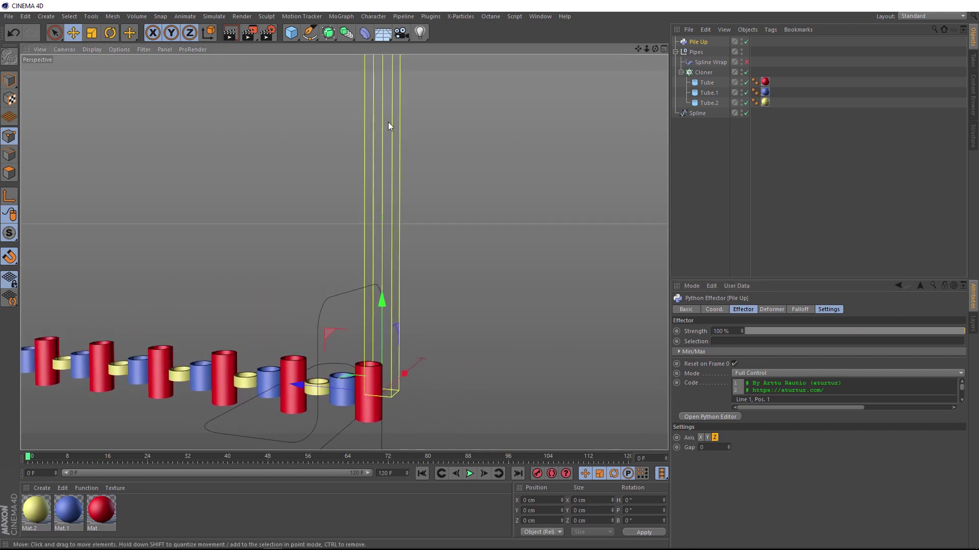
pyautogui.click(707, 438)
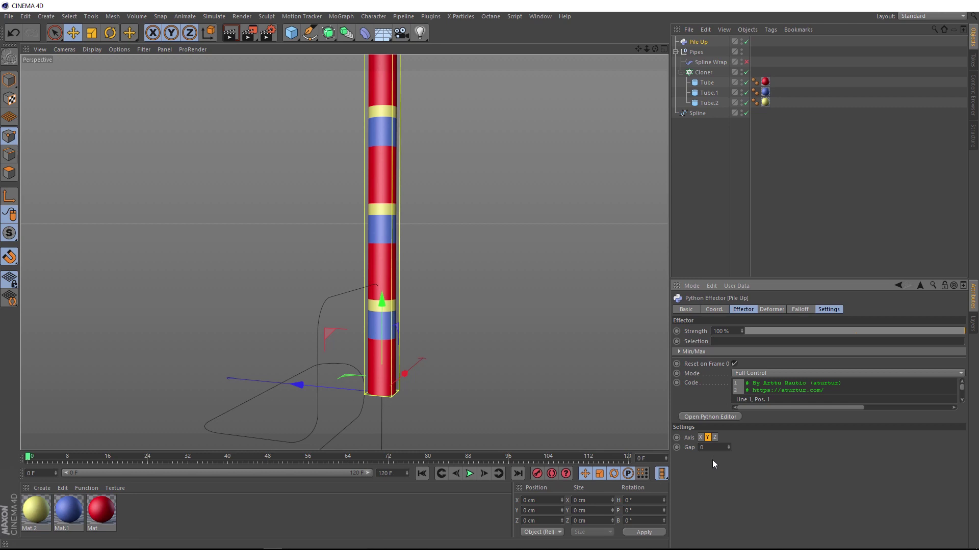
pyautogui.scroll(3, 712, 447)
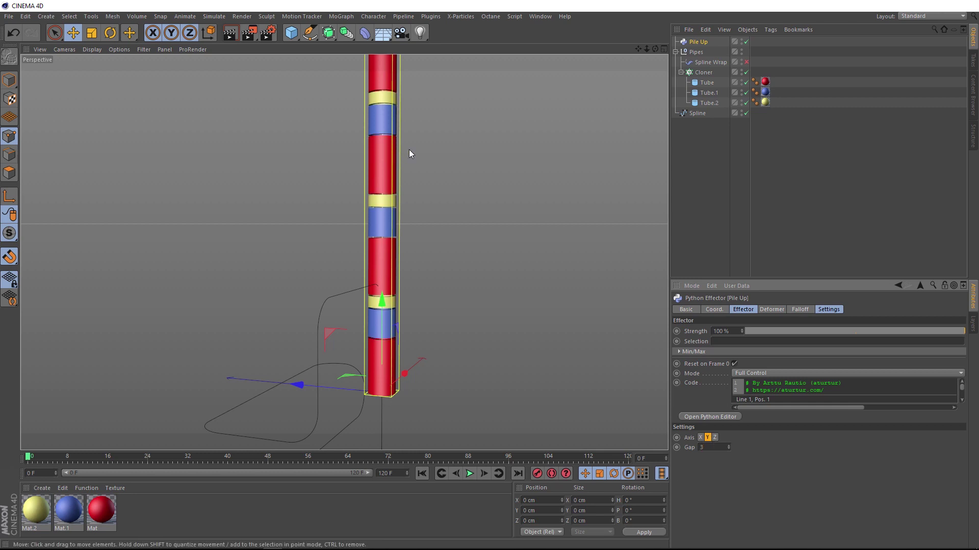
pyautogui.scroll(2, 389, 241)
pyautogui.scroll(4, 388, 243)
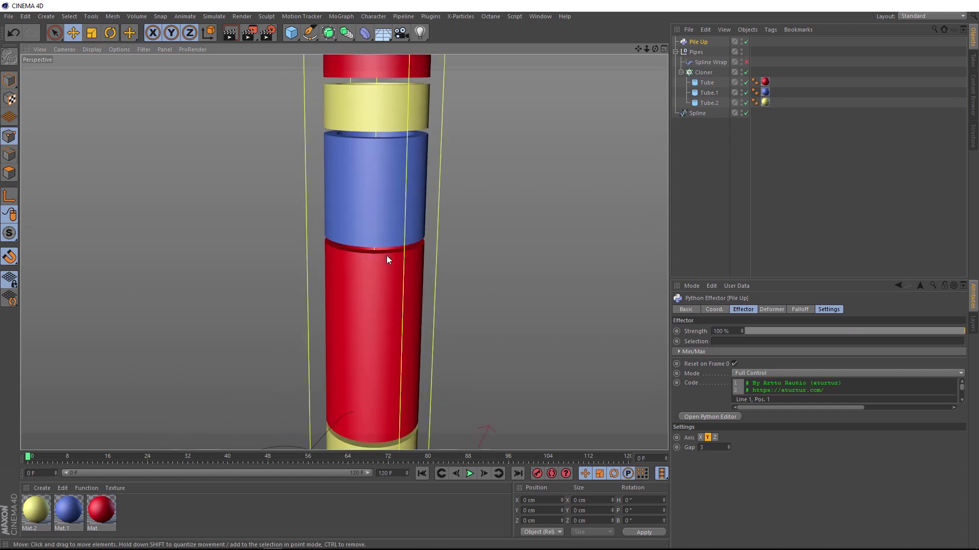
# Enable Fillet on all three tubes with 1 segment and a 1 cm radius.
pyautogui.click(706, 82)
pyautogui.keyDown('shift'); pyautogui.click(708, 103); pyautogui.keyUp('shift')
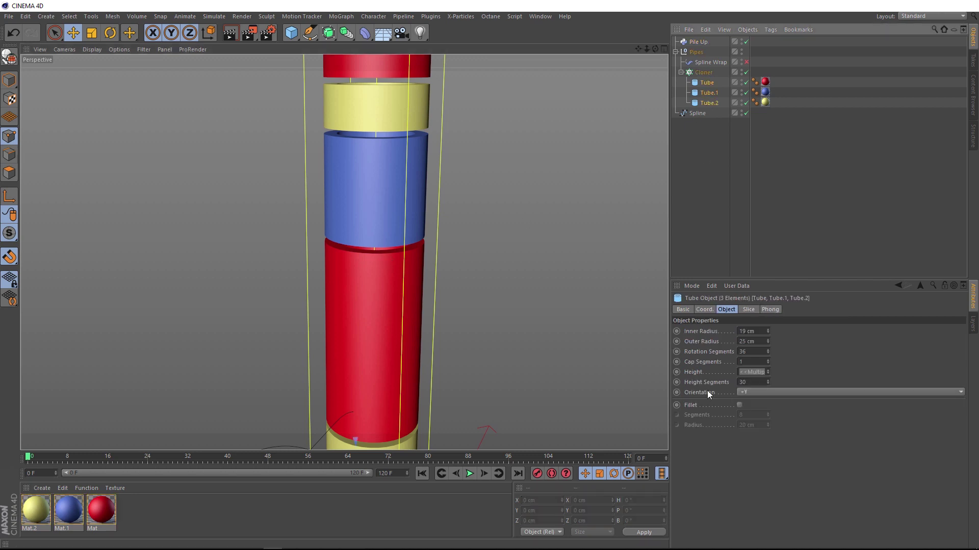
pyautogui.click(740, 404)
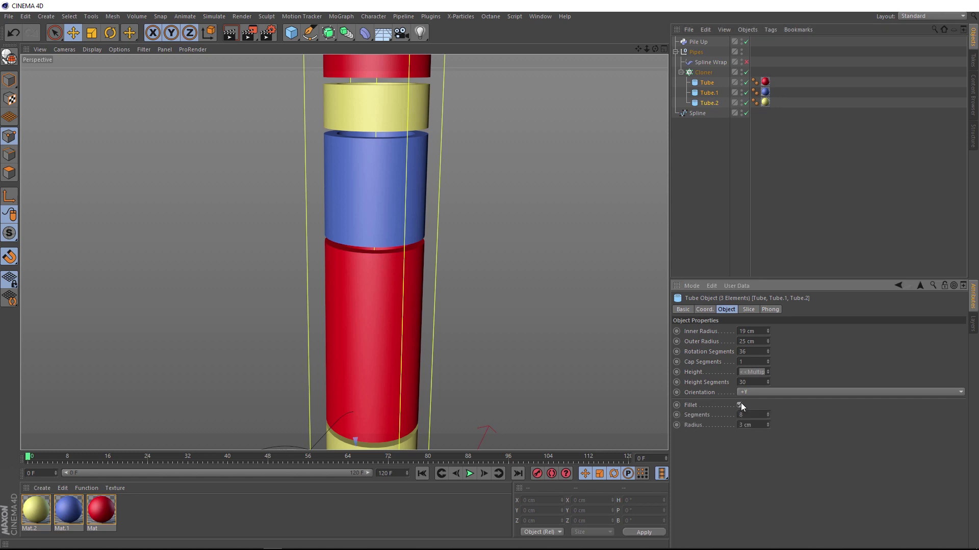
pyautogui.doubleClick(750, 414)
pyautogui.write('1')
pyautogui.press('Return')
pyautogui.doubleClick(762, 426)
pyautogui.write('1')
pyautogui.press('Return')
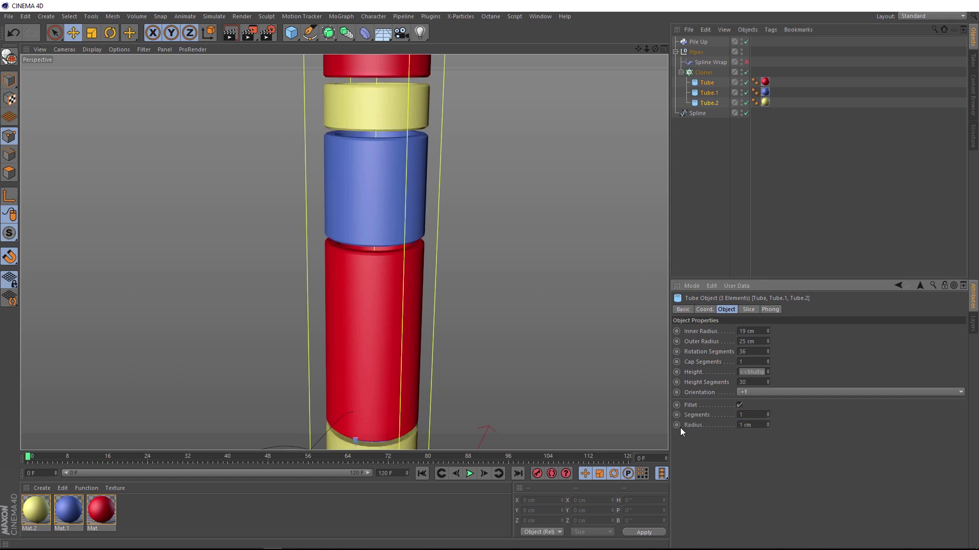
# Reduce the tubes' fillet radius to 0.5 cm and inspect the stack and spline.
pyautogui.keyDown('alt'); pyautogui.moveTo(381, 258); pyautogui.dragTo(311, 295); pyautogui.keyUp('alt')
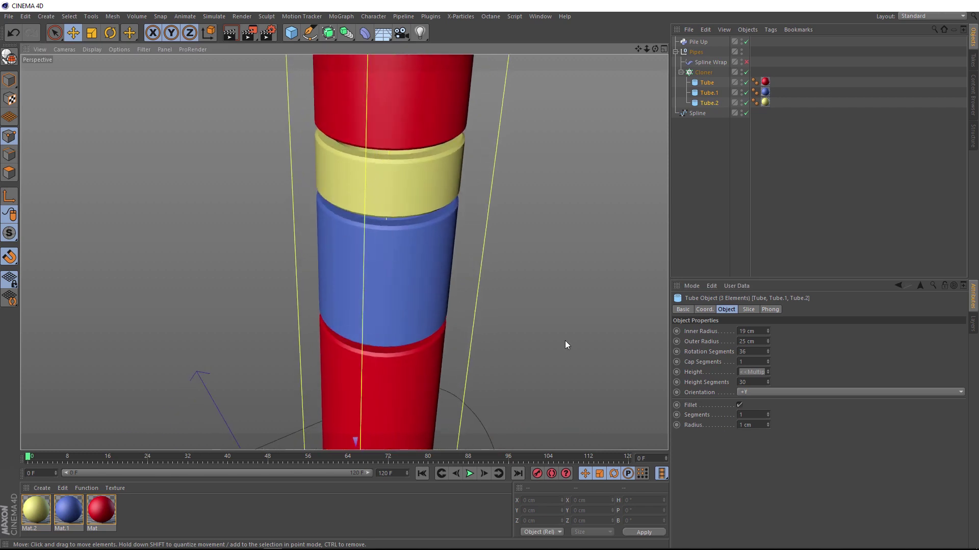
pyautogui.doubleClick(742, 425)
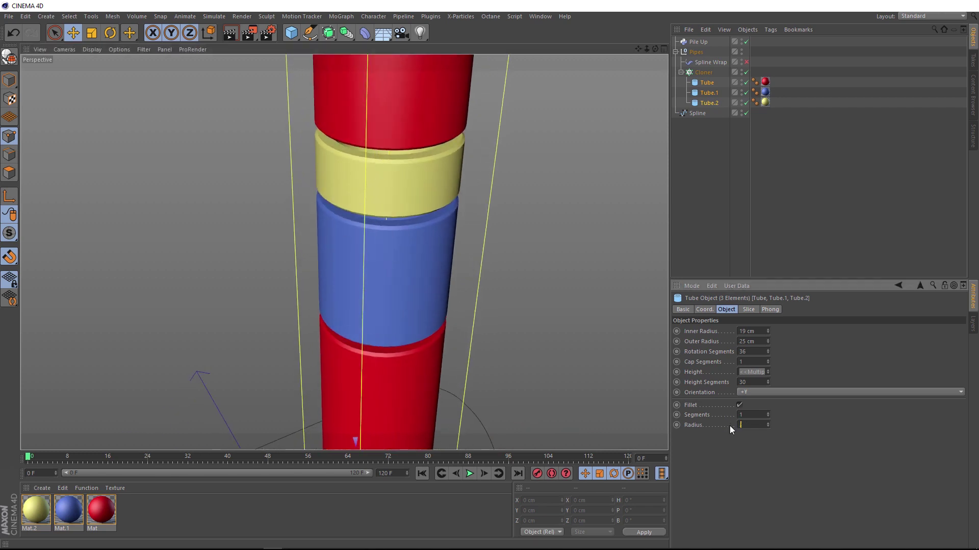
pyautogui.write('.5')
pyautogui.press('Return')
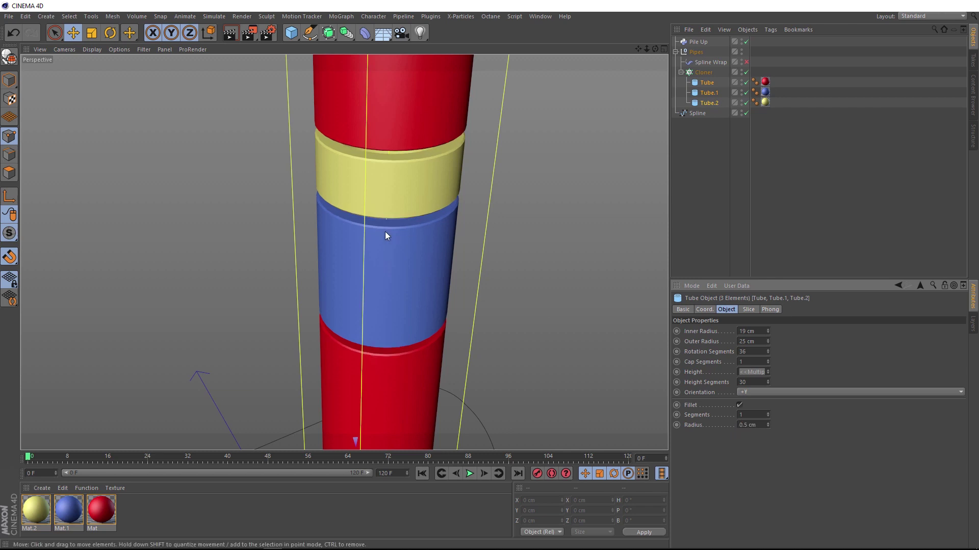
pyautogui.scroll(-10, 417, 230)
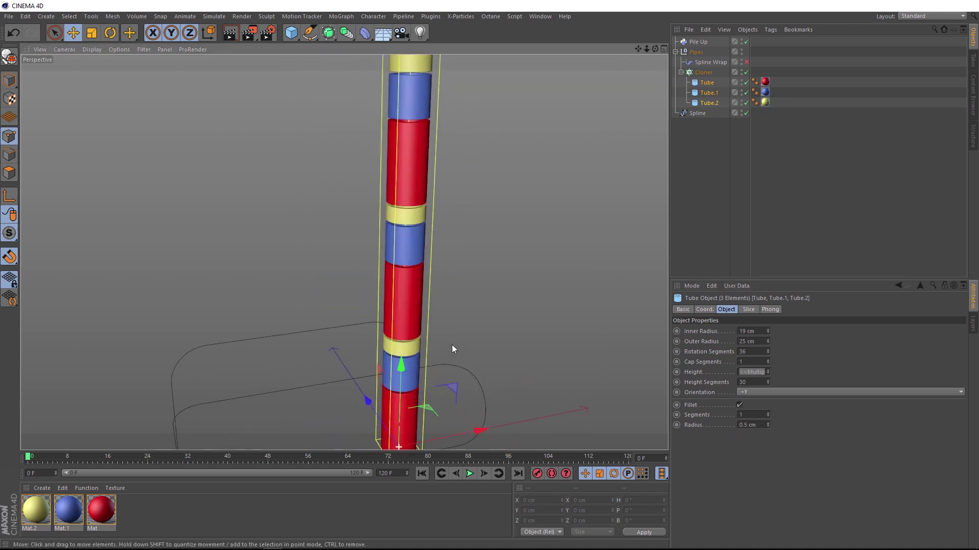
pyautogui.keyDown('alt'); pyautogui.moveTo(403, 335); pyautogui.dragTo(366, 295); pyautogui.keyUp('alt')
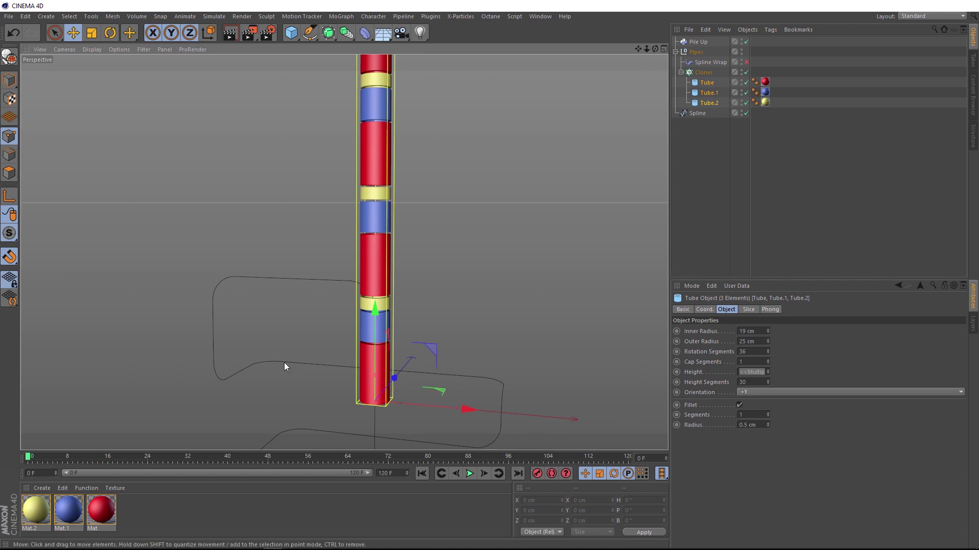
# Enable the Spline Wrap so the tubes follow the path, and set the Pile Up Gap to 1.
pyautogui.click(747, 62)
pyautogui.moveTo(419, 238)
pyautogui.keyDown('alt'); pyautogui.mouseDown()
pyautogui.moveTo(421, 148)
pyautogui.moveTo(372, 231)
pyautogui.moveTo(459, 252)
pyautogui.moveTo(427, 192)
pyautogui.moveTo(432, 225)
pyautogui.mouseUp(); pyautogui.keyUp('alt')
pyautogui.click(697, 42)
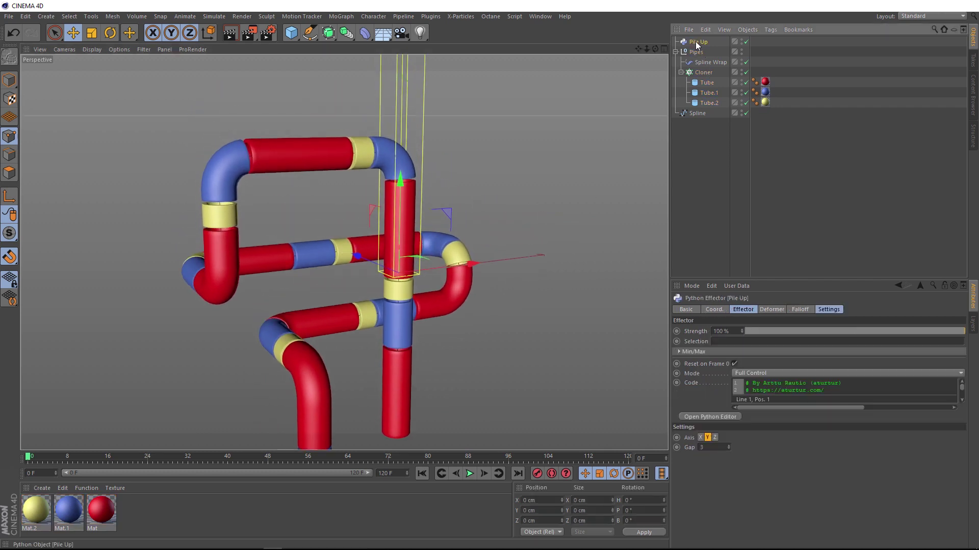
pyautogui.doubleClick(708, 447)
pyautogui.write('1')
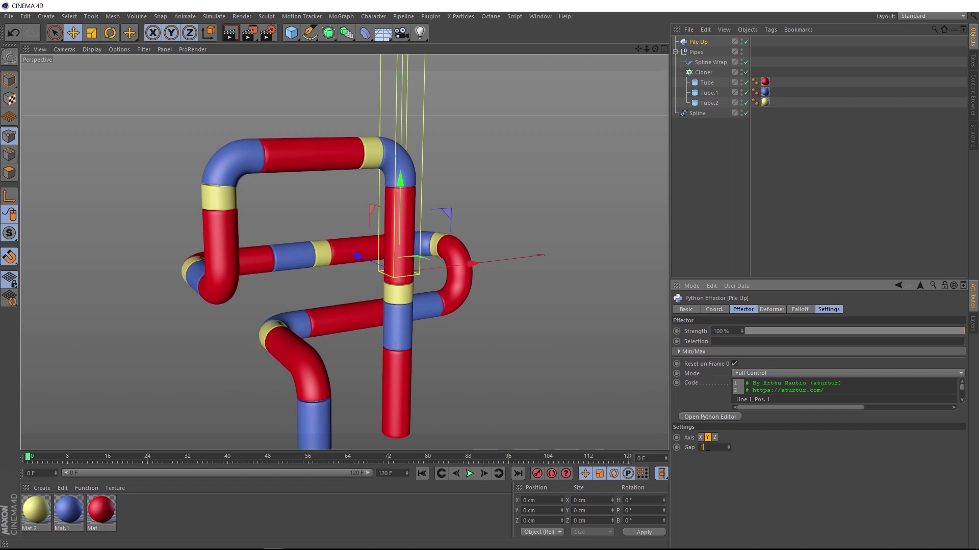
pyautogui.press('Return')
pyautogui.keyDown('alt'); pyautogui.moveTo(313, 353); pyautogui.dragTo(345, 293); pyautogui.keyUp('alt')
pyautogui.scroll(5, 307, 273)
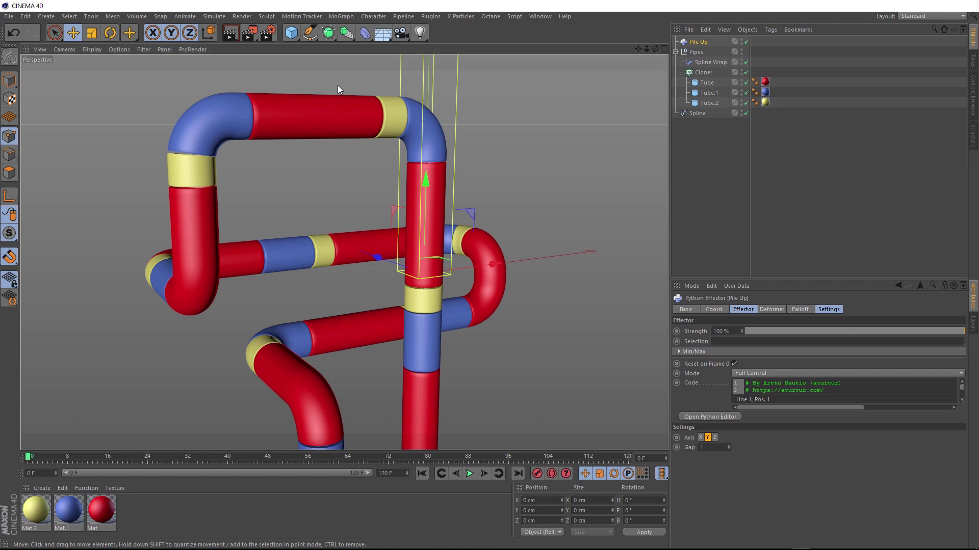
pyautogui.click(341, 17)
# Create a Shader effector and place it in the Cloner's Effectors list above Pile Up.
pyautogui.moveTo(370, 33)
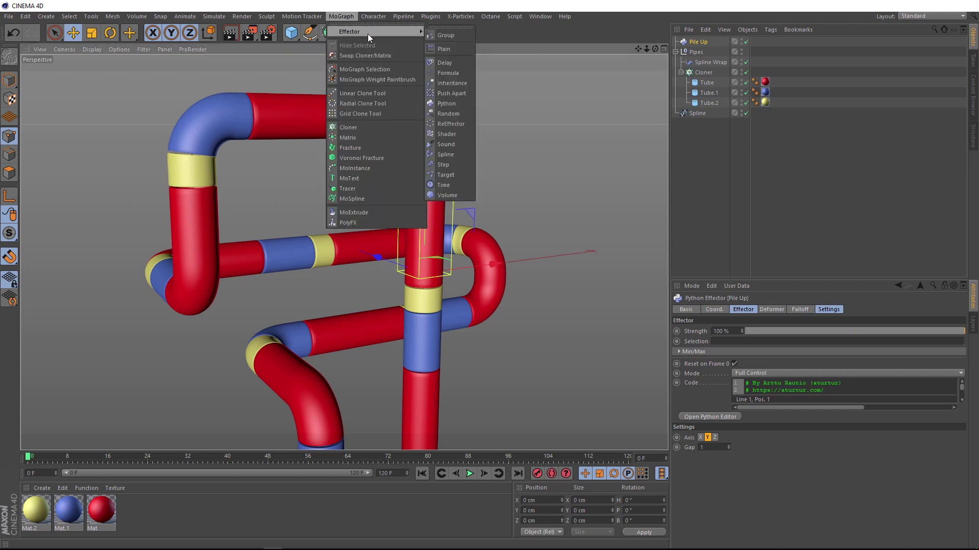
pyautogui.click(450, 131)
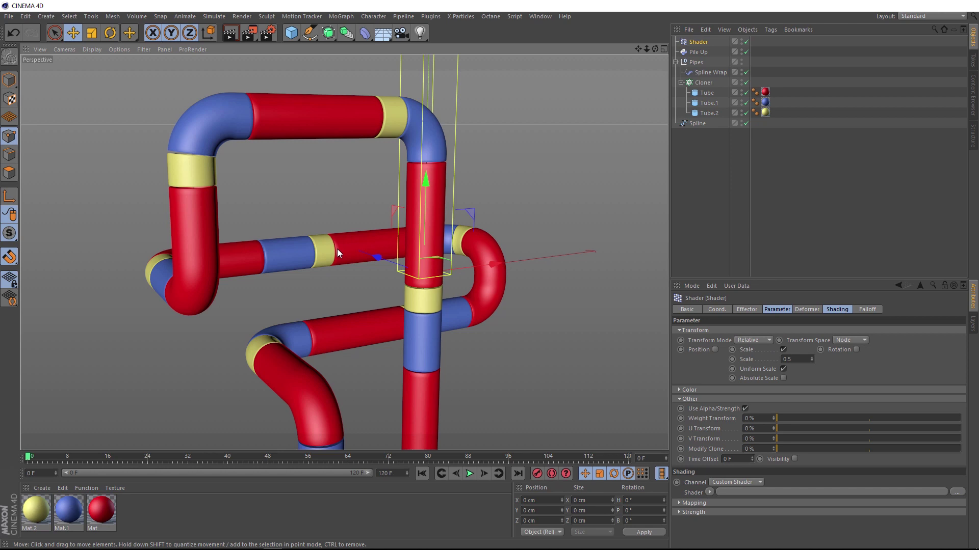
pyautogui.click(703, 83)
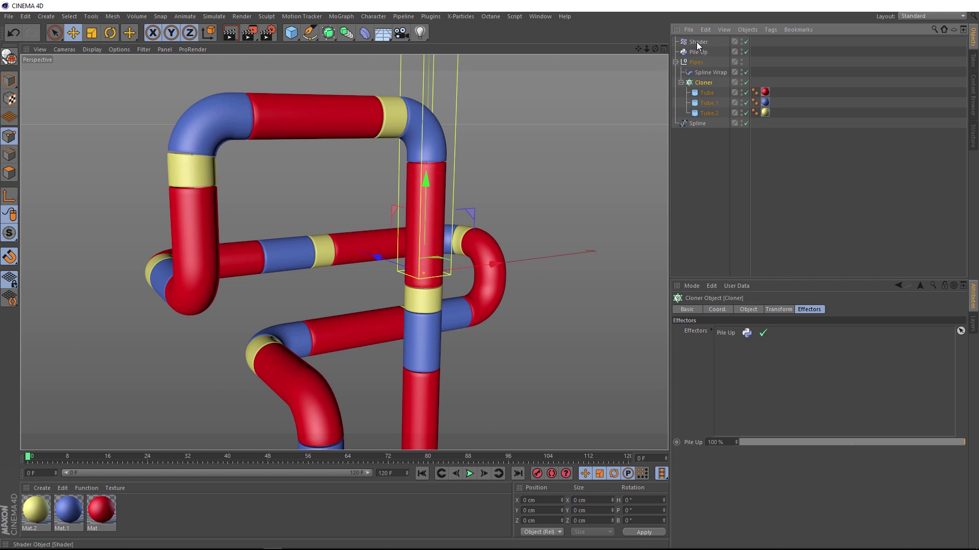
pyautogui.moveTo(730, 228); pyautogui.dragTo(726, 330)
pyautogui.moveTo(726, 332); pyautogui.dragTo(726, 332)
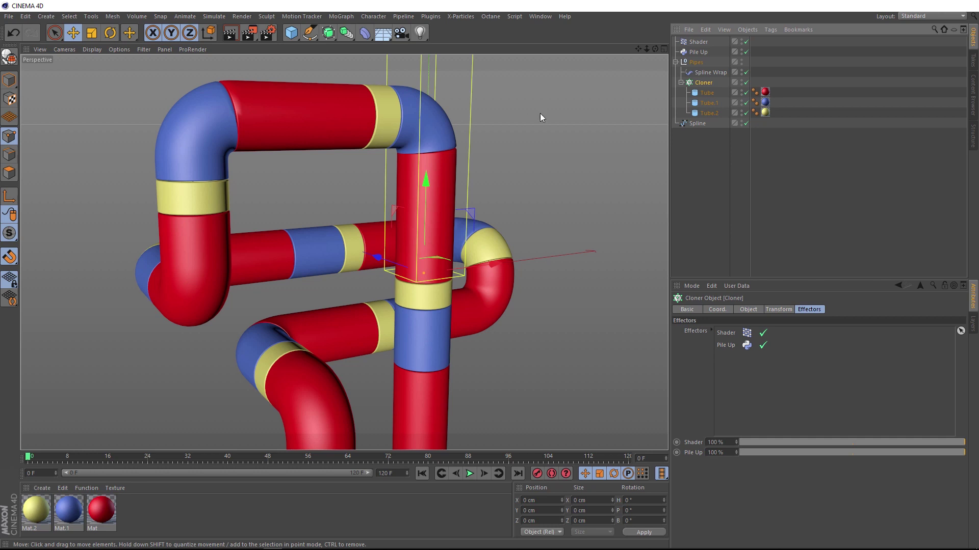
# Turn off Uniform Scale on the Shader effector and set its S.Y scale to 3.
pyautogui.click(697, 41)
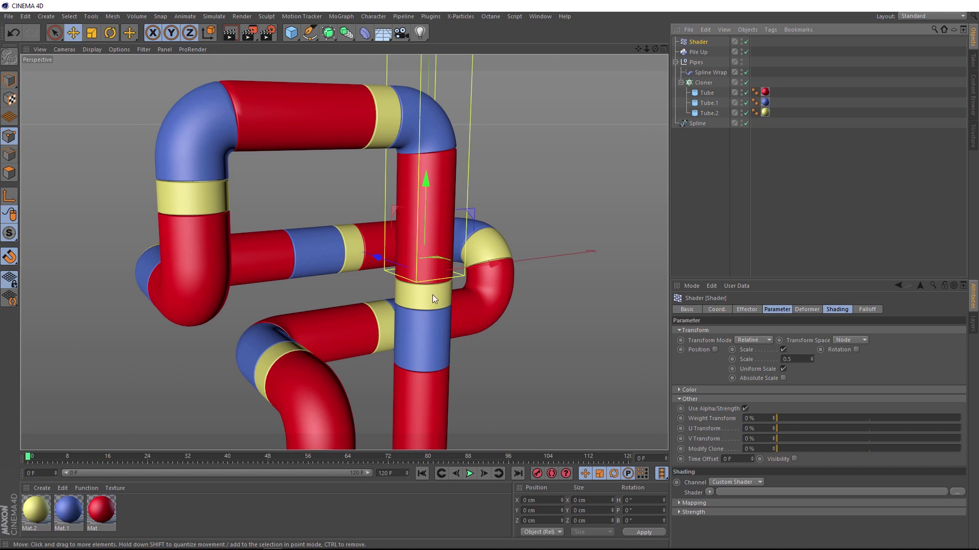
pyautogui.click(783, 368)
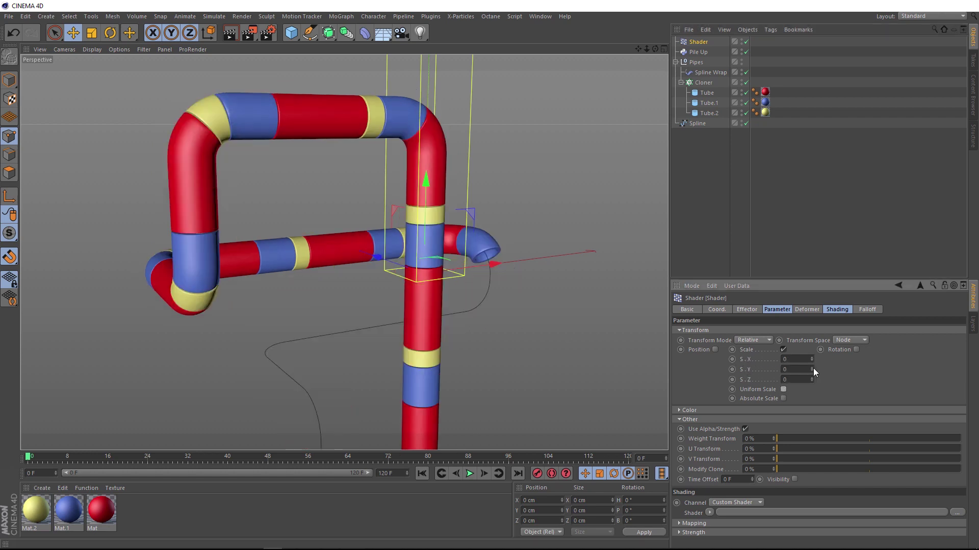
pyautogui.moveTo(811, 367); pyautogui.dragTo(829, 367)
pyautogui.doubleClick(787, 369)
pyautogui.write('33')
pyautogui.press('Return')
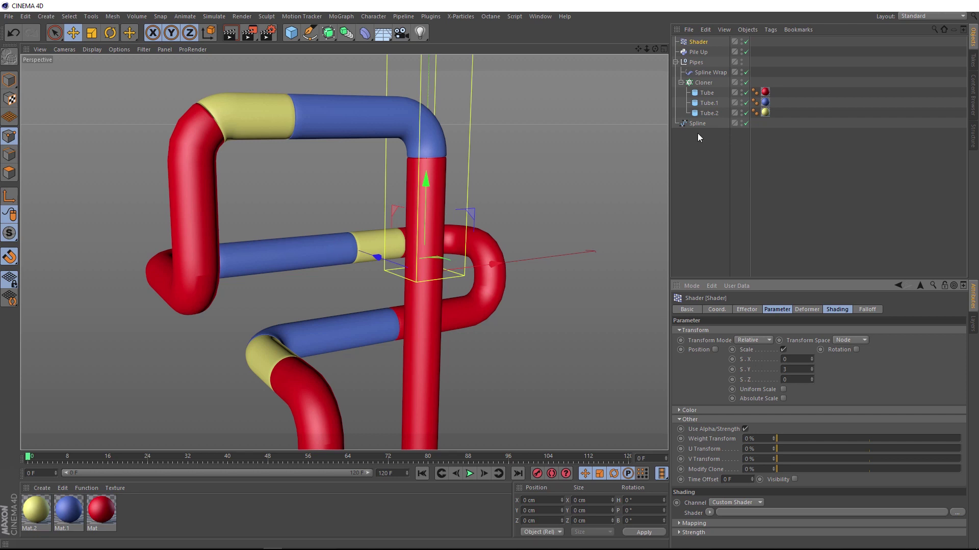
# Set the Cloner's Count to 80 in its Object properties.
pyautogui.click(703, 83)
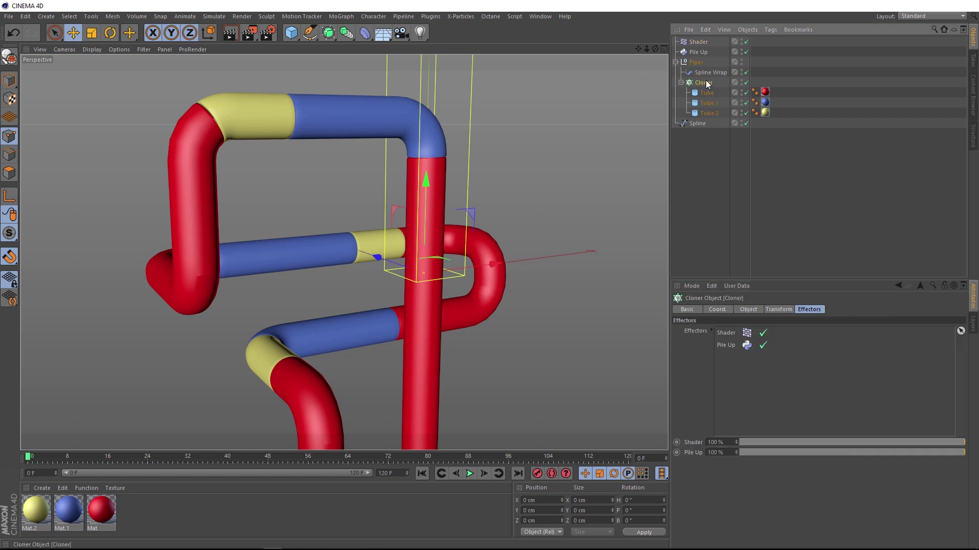
pyautogui.click(748, 310)
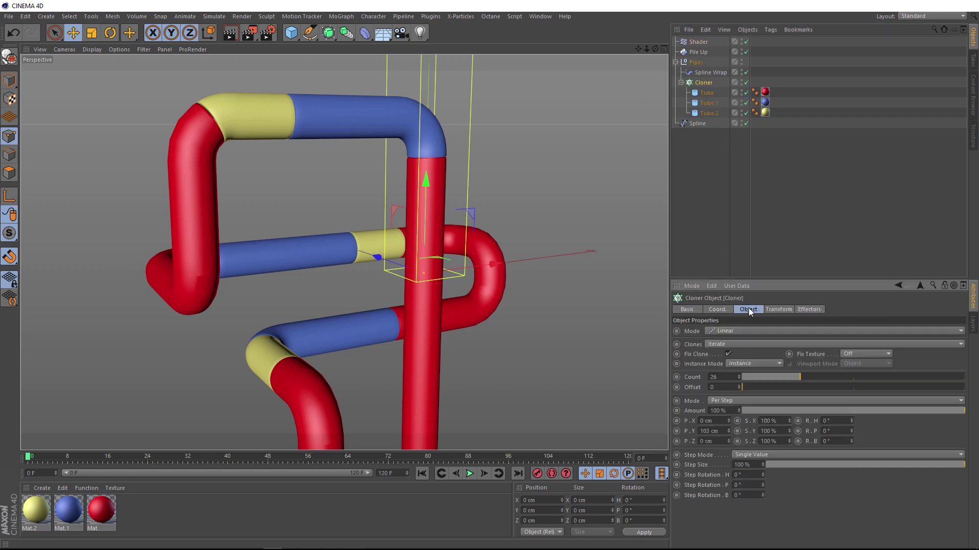
pyautogui.doubleClick(714, 377)
pyautogui.write('80')
pyautogui.press('Return')
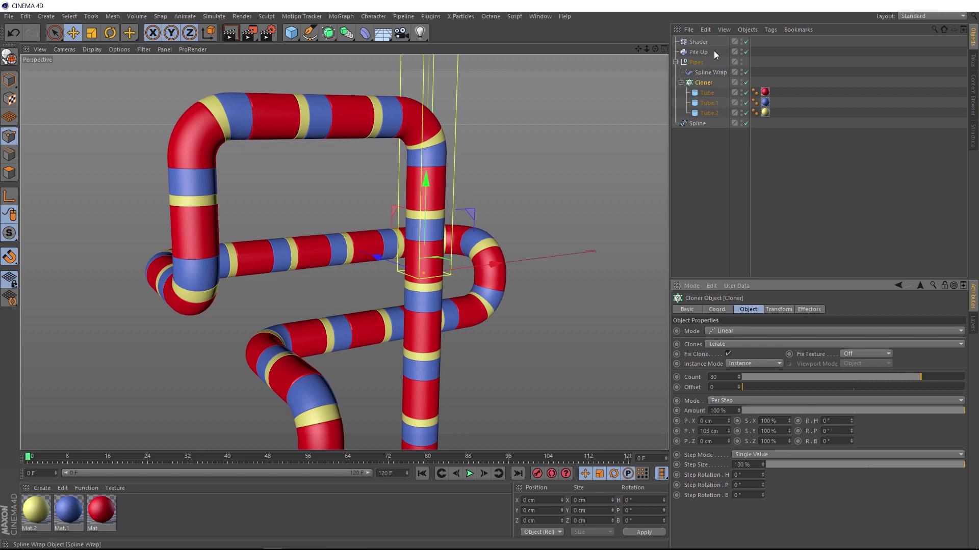
pyautogui.click(698, 43)
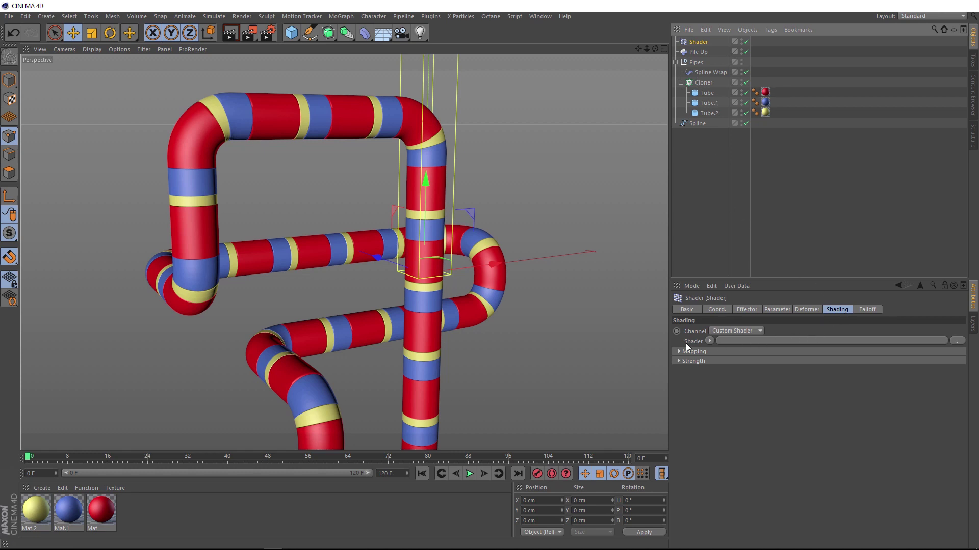
# Assign a Noise shader to the Shader effector and show the Noise settings.
pyautogui.click(709, 341)
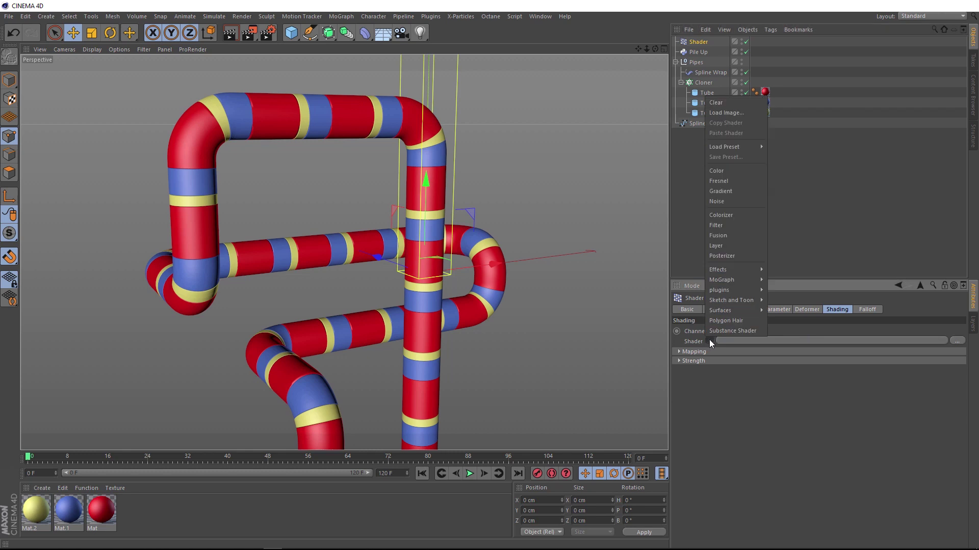
pyautogui.click(730, 200)
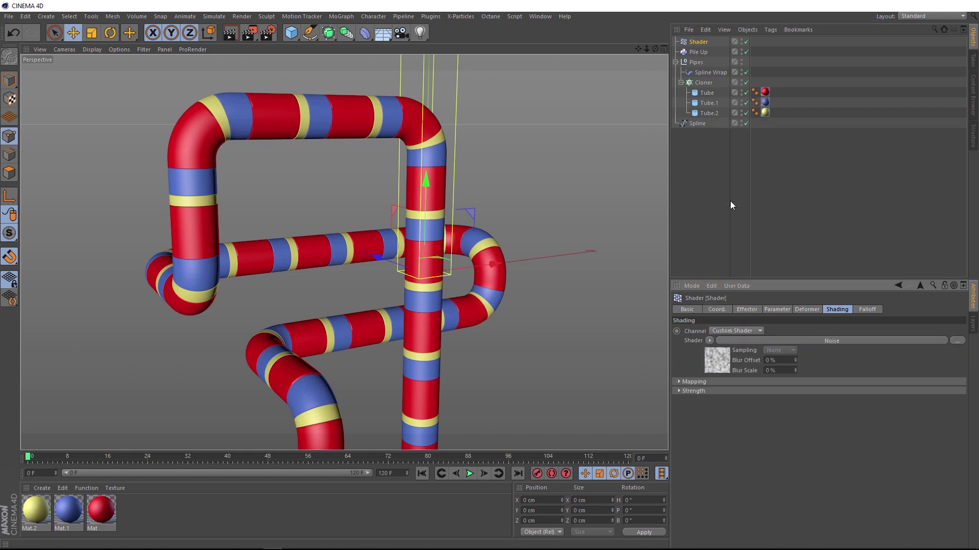
pyautogui.click(817, 340)
pyautogui.scroll(-2, 714, 388)
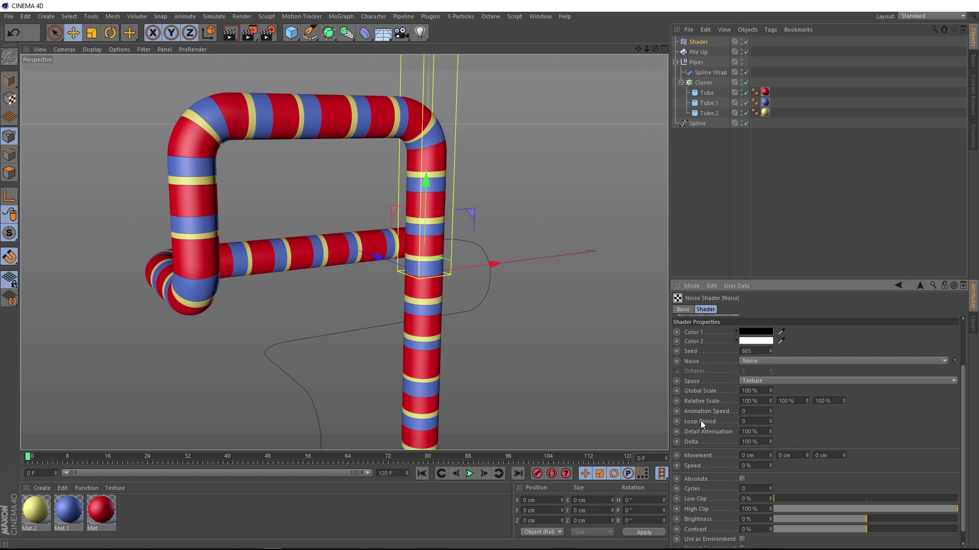
# Set the Noise Animation Speed to 1 and preview the playback.
pyautogui.doubleClick(751, 411)
pyautogui.write('1')
pyautogui.click(468, 474)
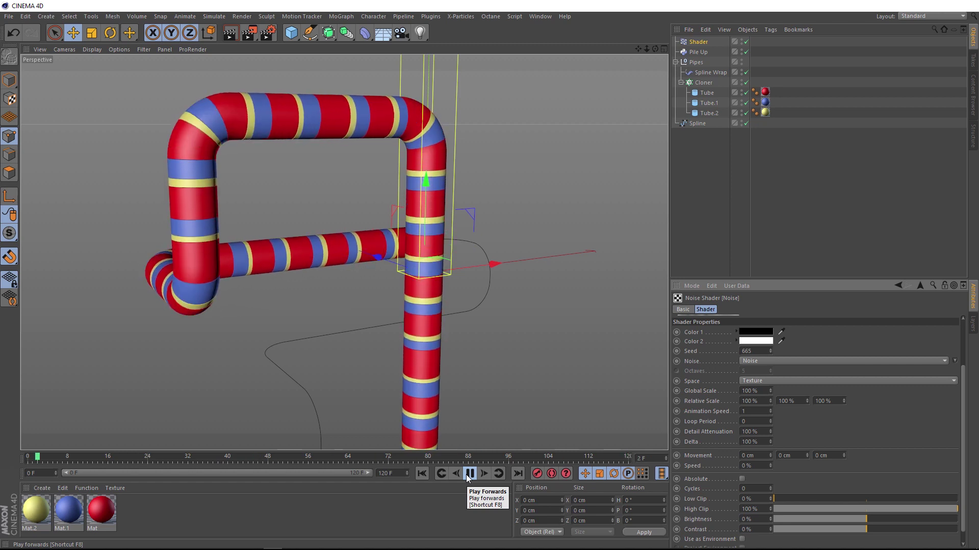
pyautogui.click(468, 475)
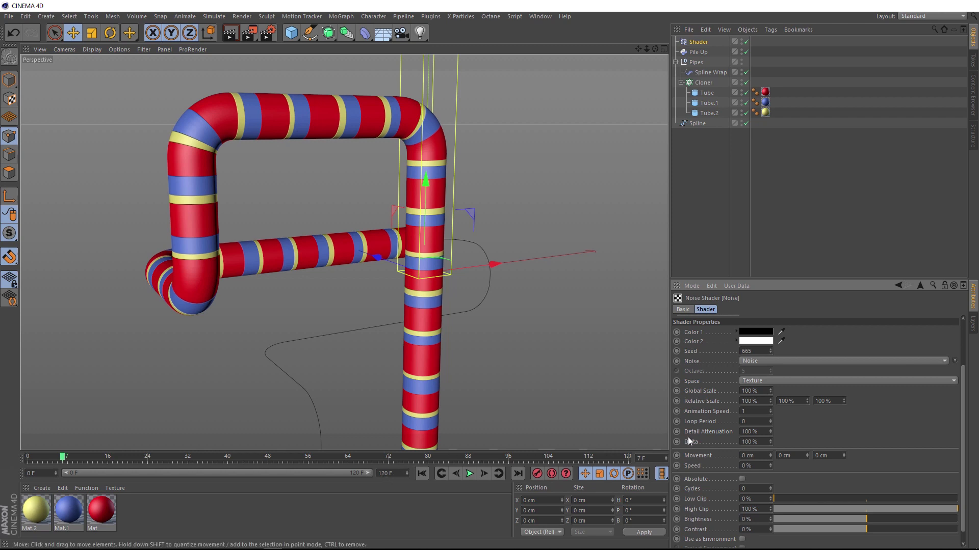
# Set the Noise Loop Period to 5 and replay the animation.
pyautogui.click(750, 421)
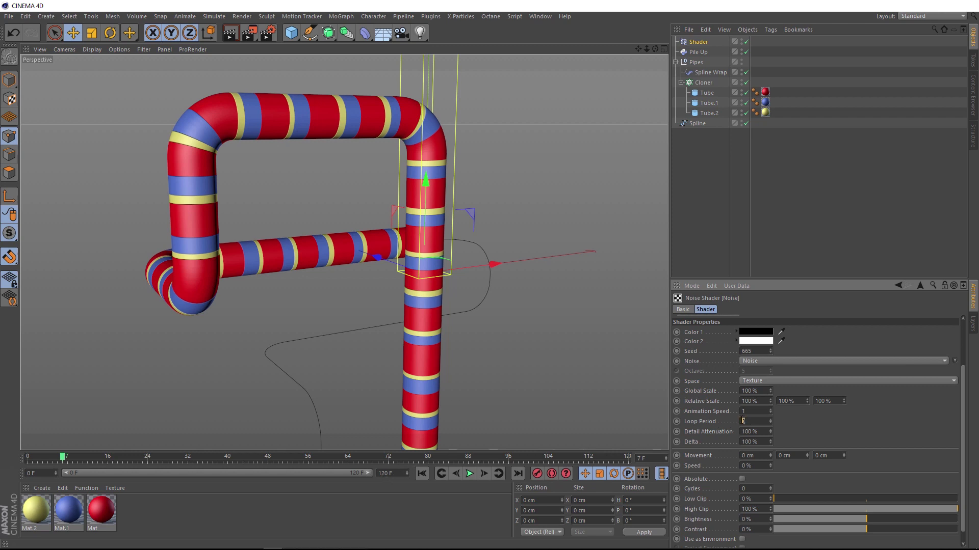
pyautogui.press('Return')
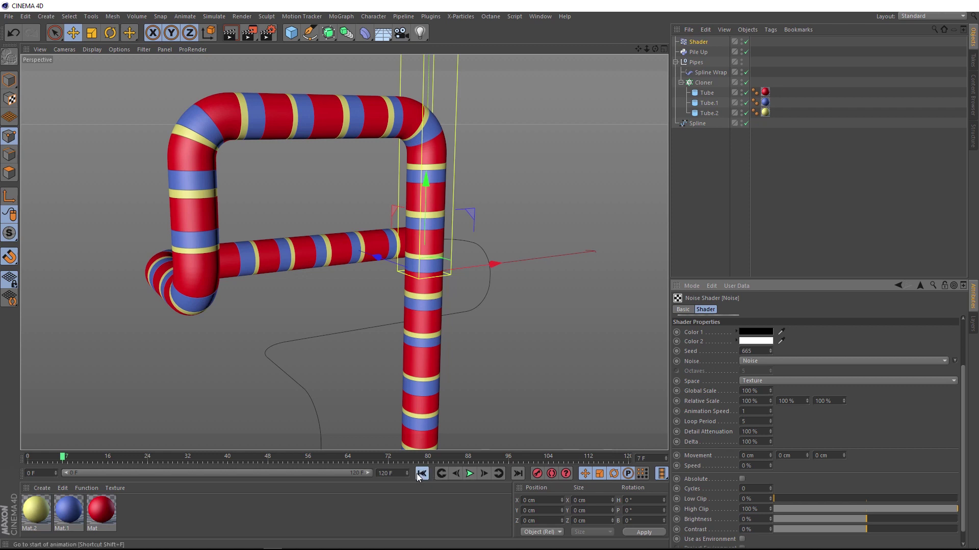
pyautogui.click(470, 474)
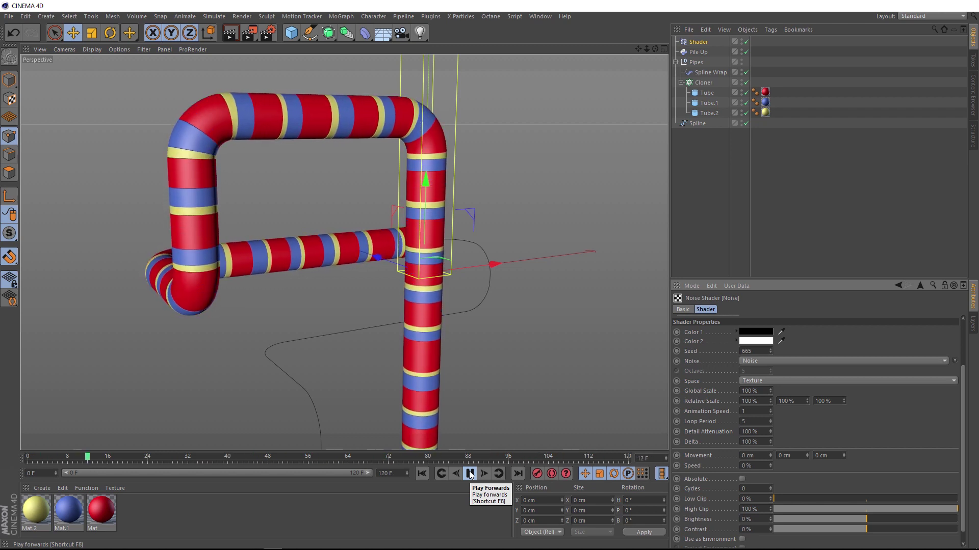
pyautogui.click(470, 474)
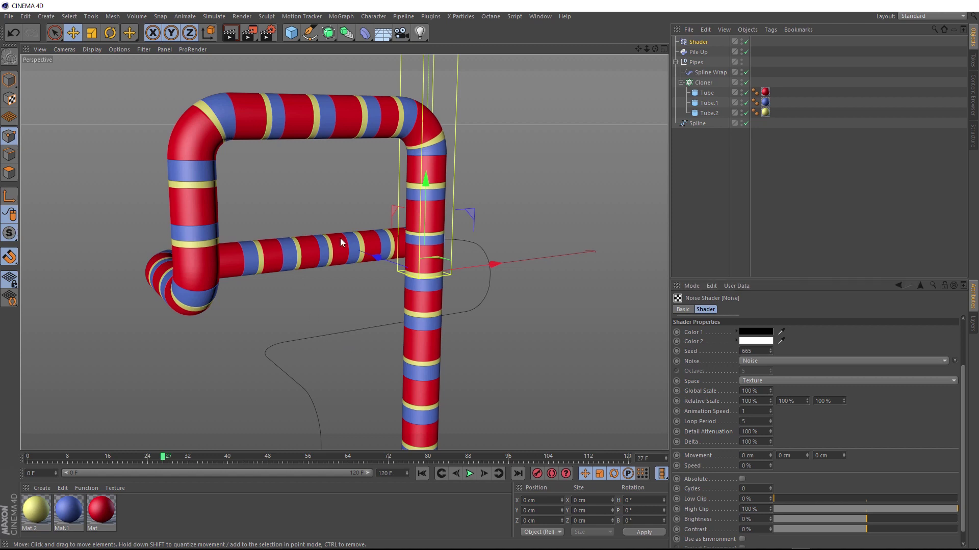
# Lower the Cloner's P.Y offset to 94 cm, then rewind and play the animation.
pyautogui.keyDown('alt'); pyautogui.moveTo(462, 302); pyautogui.dragTo(533, 273); pyautogui.keyUp('alt')
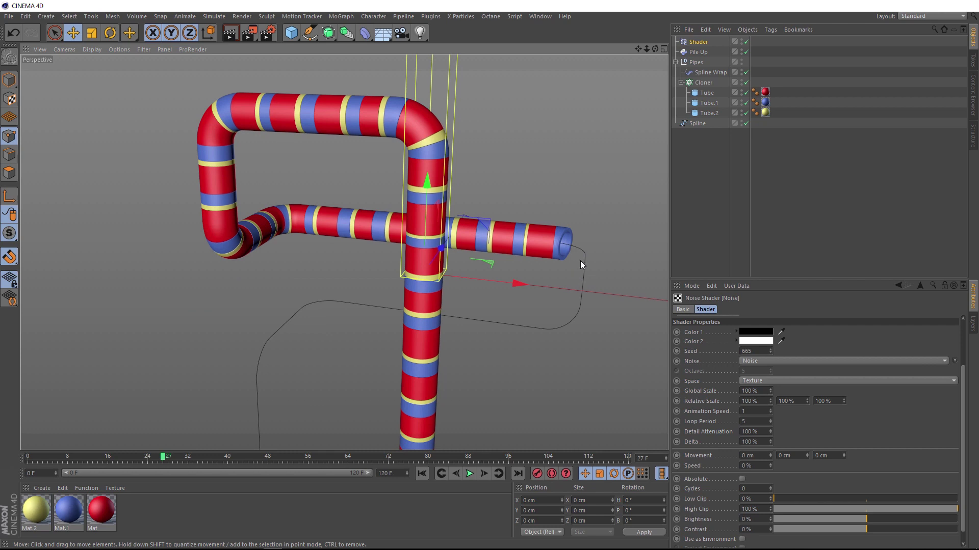
pyautogui.click(702, 85)
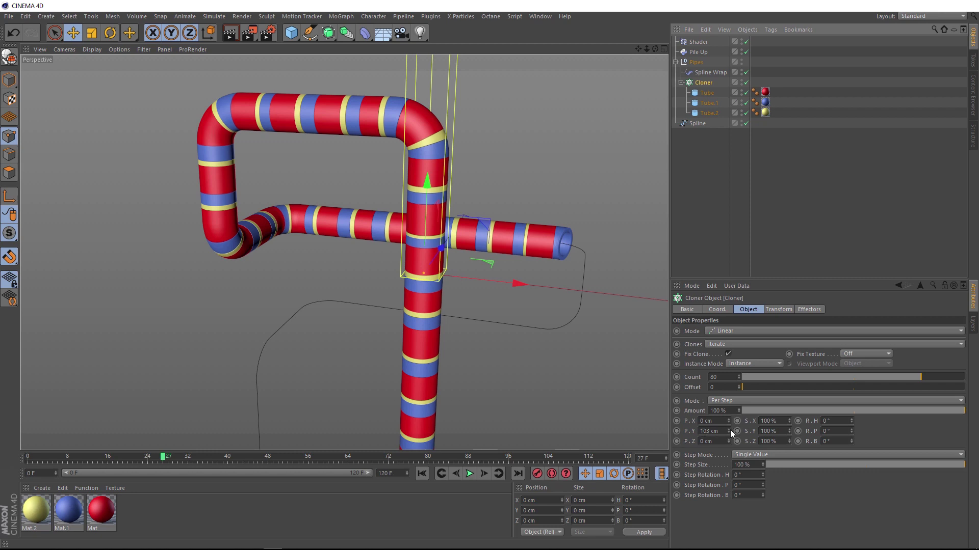
pyautogui.moveTo(729, 430); pyautogui.dragTo(729, 436)
pyautogui.click(421, 473)
pyautogui.click(469, 474)
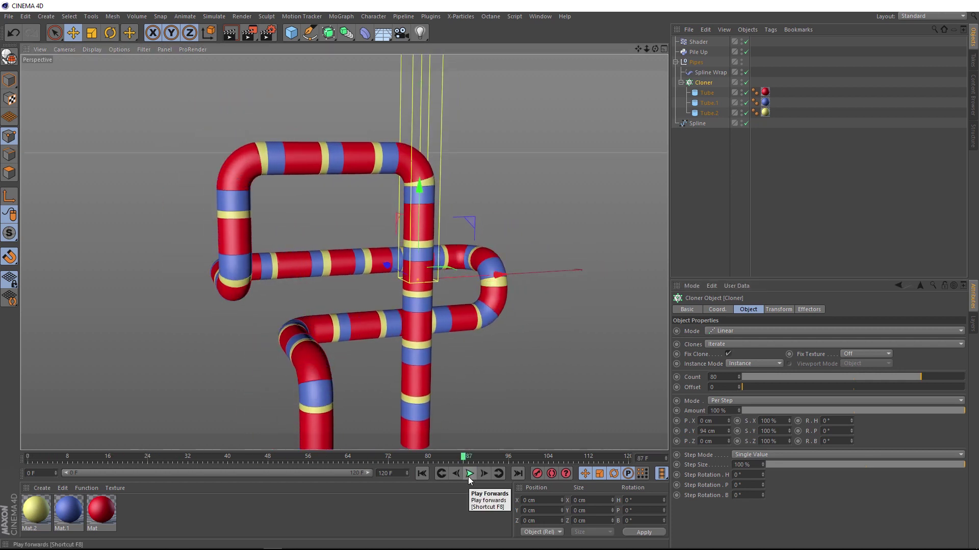
pyautogui.click(469, 474)
pyautogui.scroll(3, 353, 338)
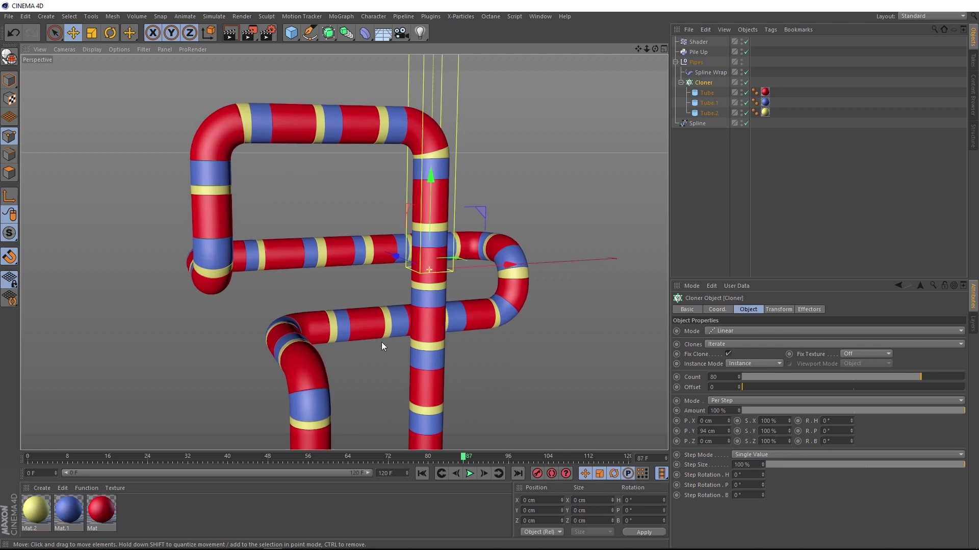
pyautogui.scroll(2, 356, 278)
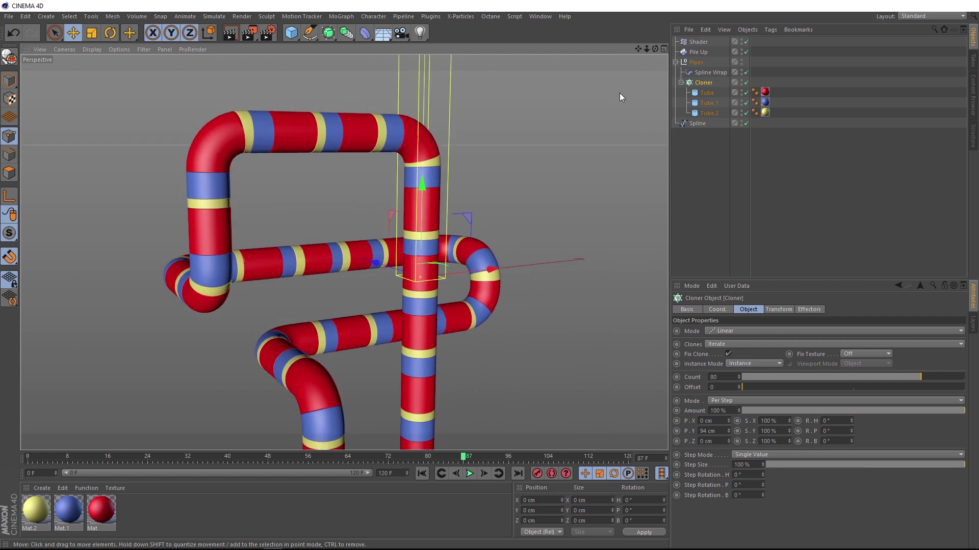
# Give the Shader effector scale S.X 1, S.Y 3, S.Z 1 and preview the playback.
pyautogui.click(697, 40)
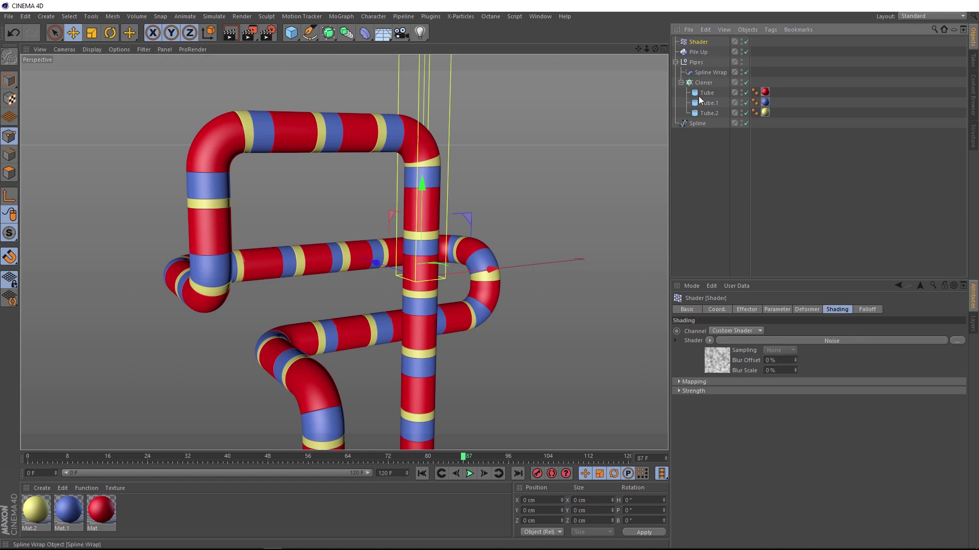
pyautogui.click(773, 310)
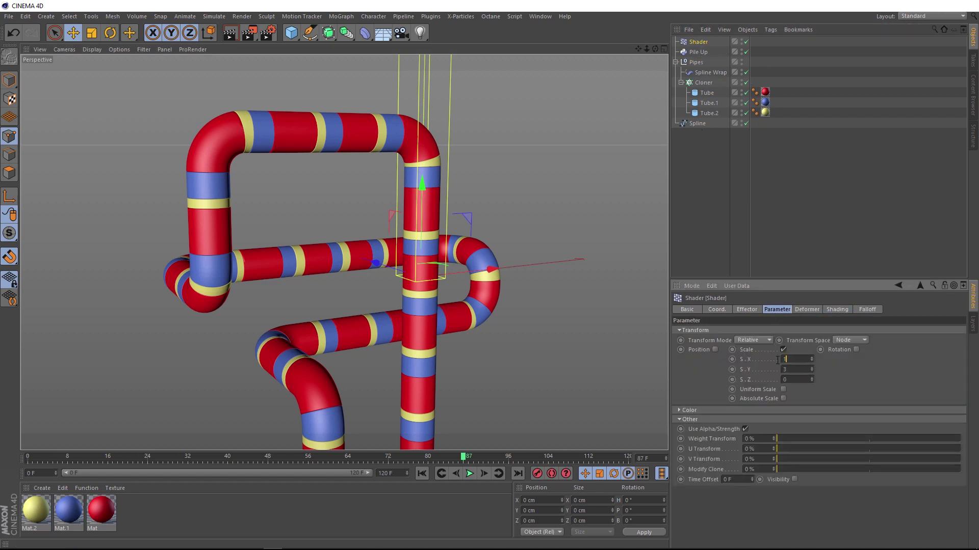
pyautogui.press('Return')
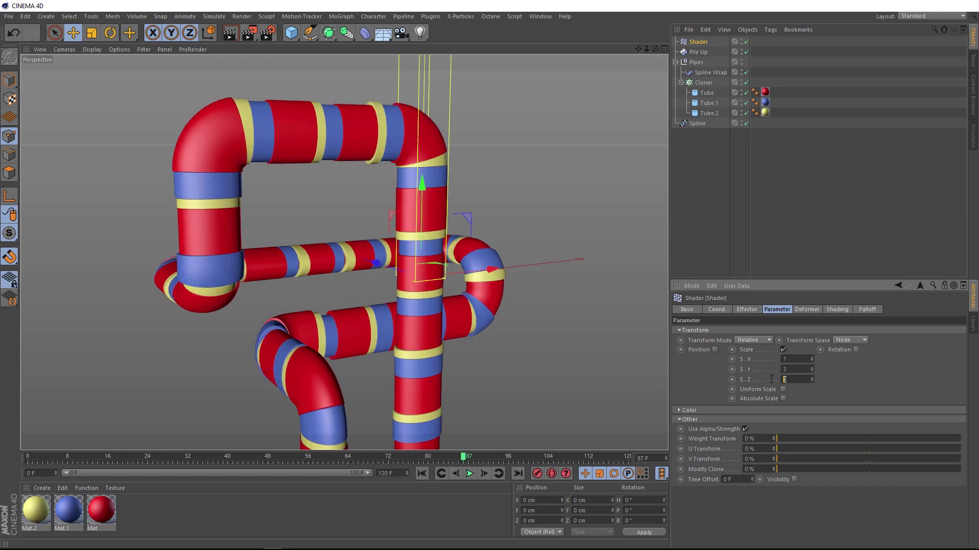
pyautogui.write('0')
pyautogui.press('Return')
pyautogui.moveTo(362, 189)
pyautogui.keyDown('alt'); pyautogui.mouseDown()
pyautogui.moveTo(406, 189)
pyautogui.moveTo(360, 190)
pyautogui.mouseUp(); pyautogui.keyUp('alt')
pyautogui.click(788, 379)
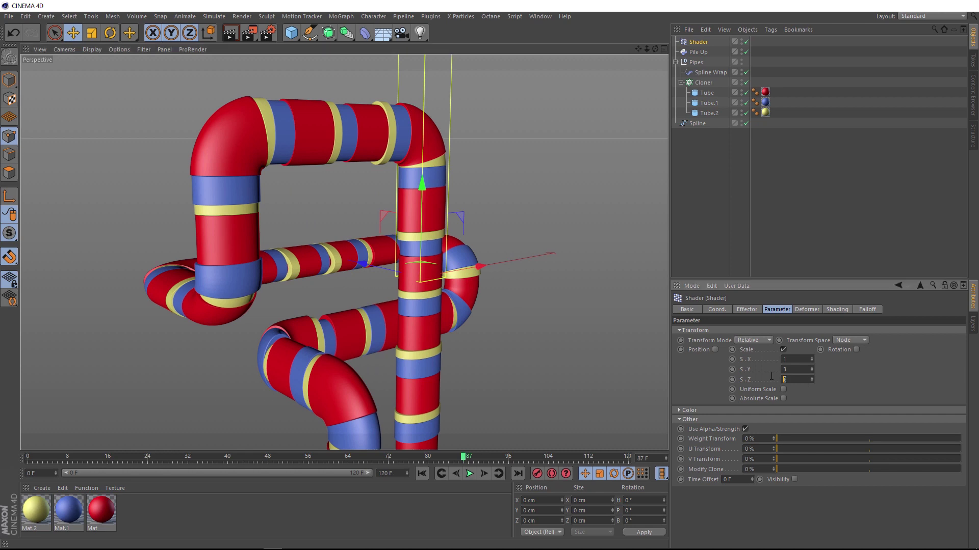
pyautogui.write('1')
pyautogui.press('Return')
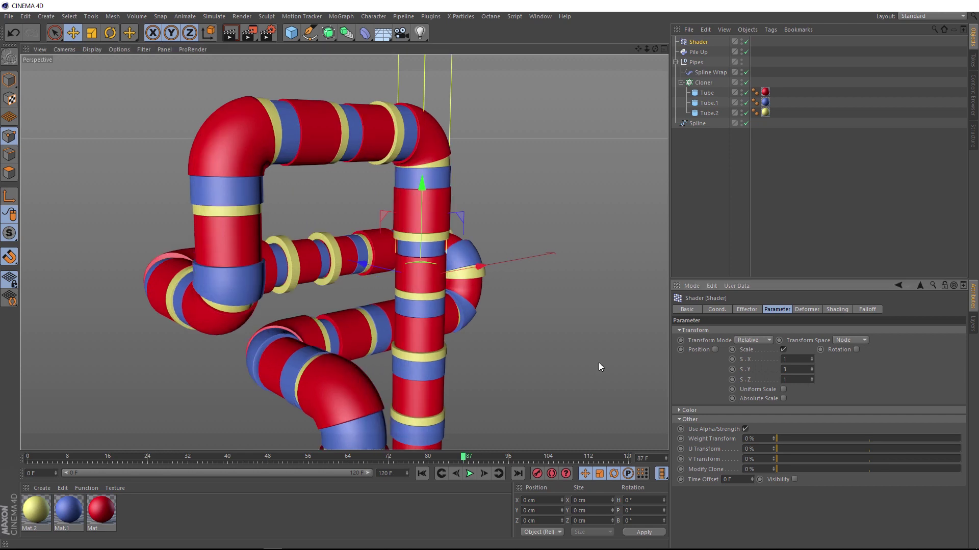
pyautogui.keyDown('alt'); pyautogui.moveTo(383, 296); pyautogui.dragTo(380, 326); pyautogui.keyUp('alt')
pyautogui.click(470, 473)
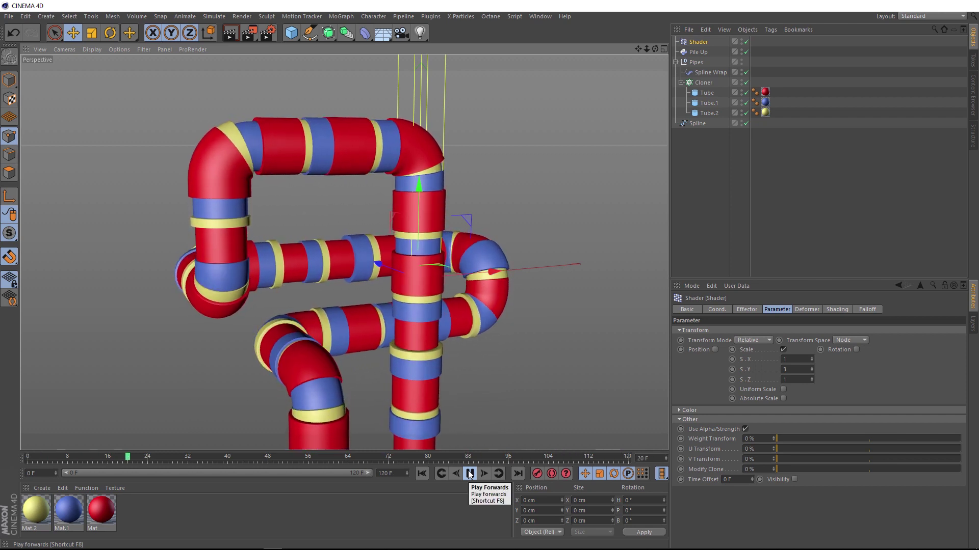
pyautogui.click(469, 474)
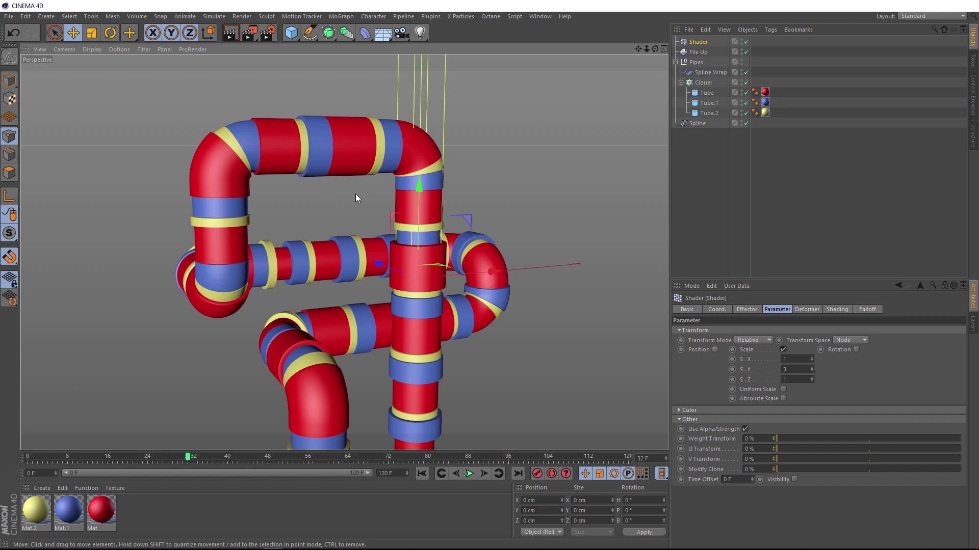
# Set the Cloner's Clones mode to Random and preview the playback.
pyautogui.click(703, 83)
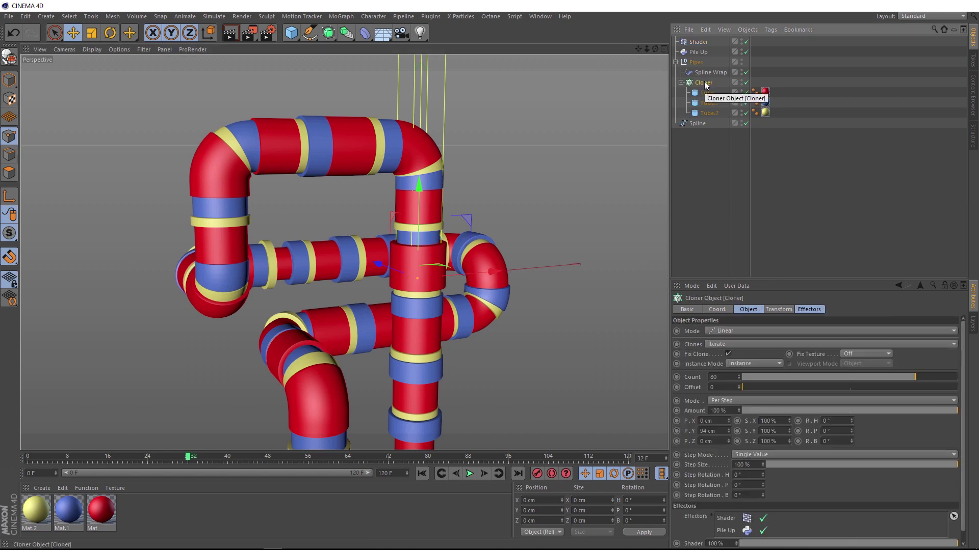
pyautogui.click(727, 344)
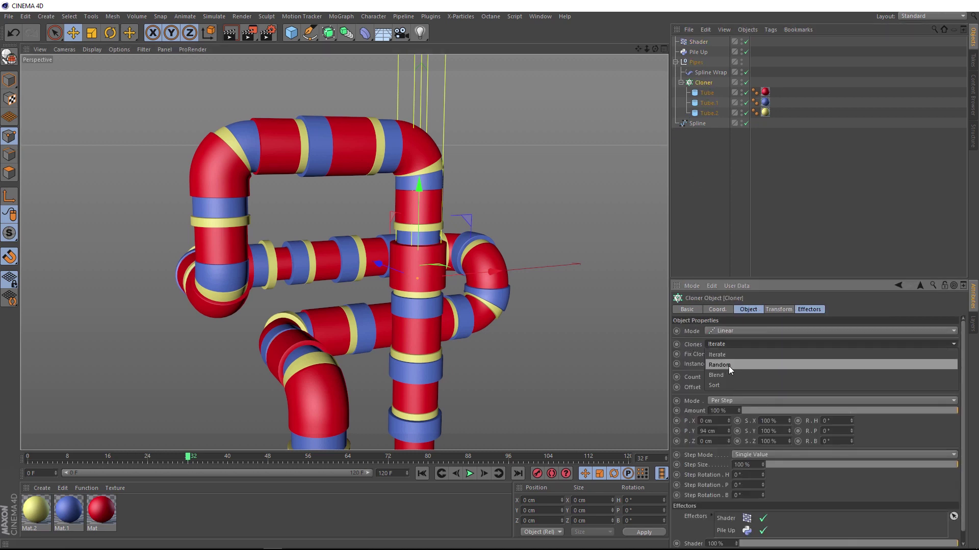
pyautogui.click(729, 366)
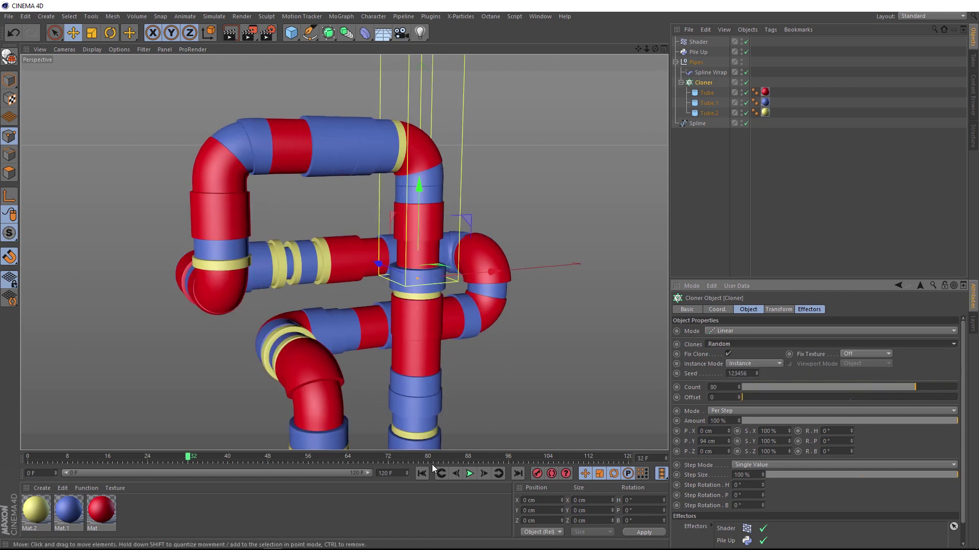
pyautogui.click(469, 473)
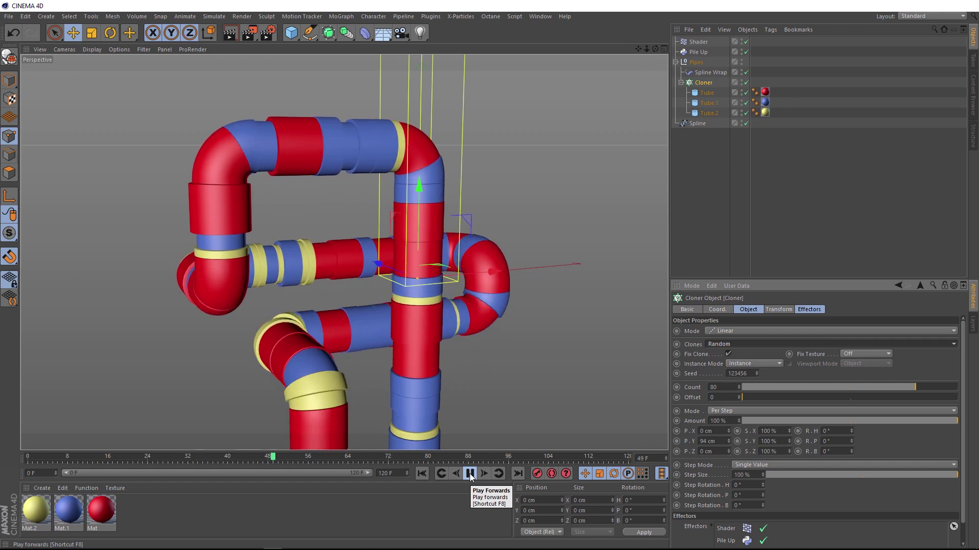
pyautogui.click(469, 473)
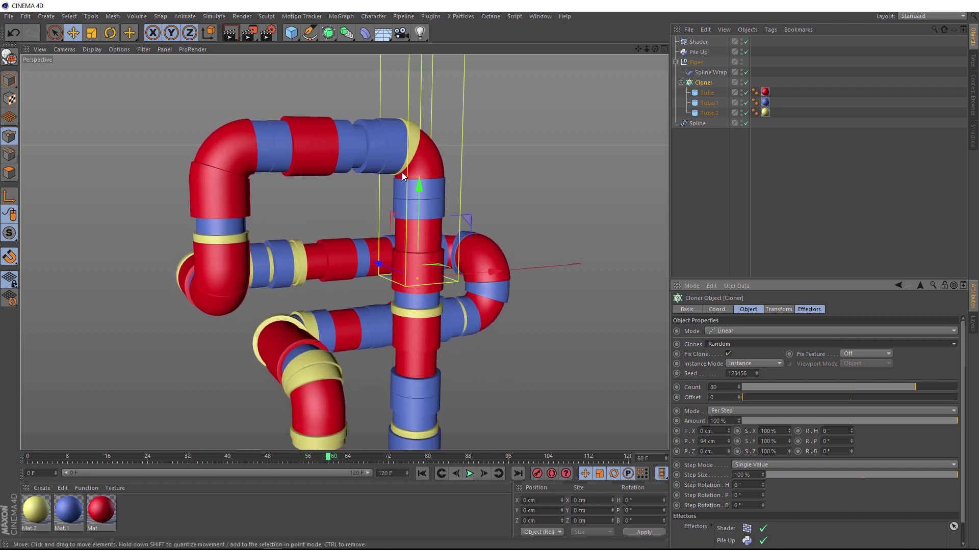
# Raise the Cloner's random Seed to 123459 to reshuffle the tubes.
pyautogui.click(749, 373)
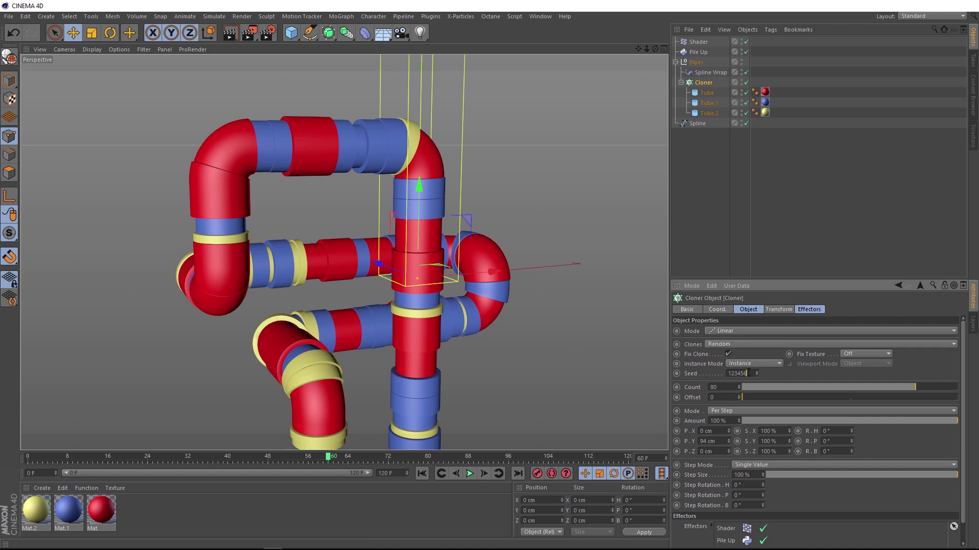
pyautogui.press('Up')
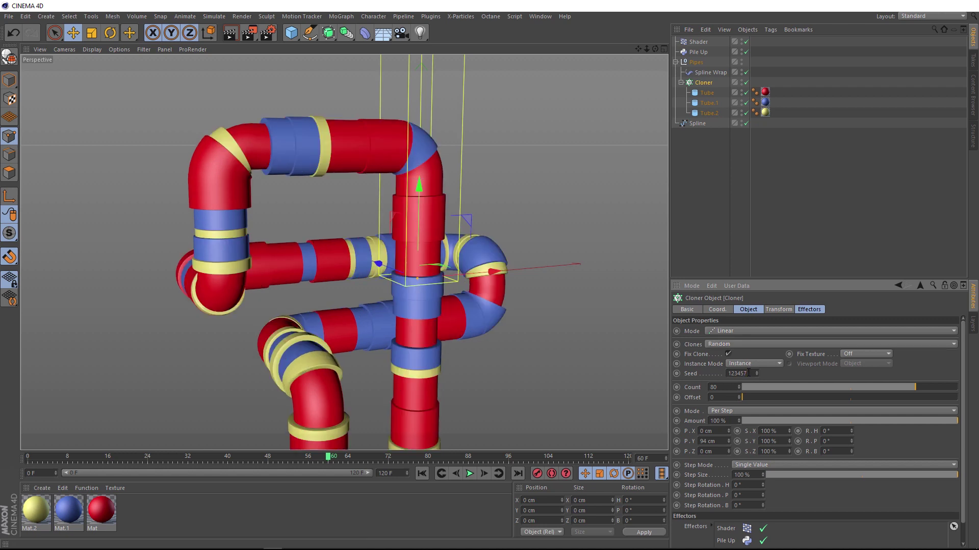
pyautogui.press('Up')
pyautogui.press('Up')
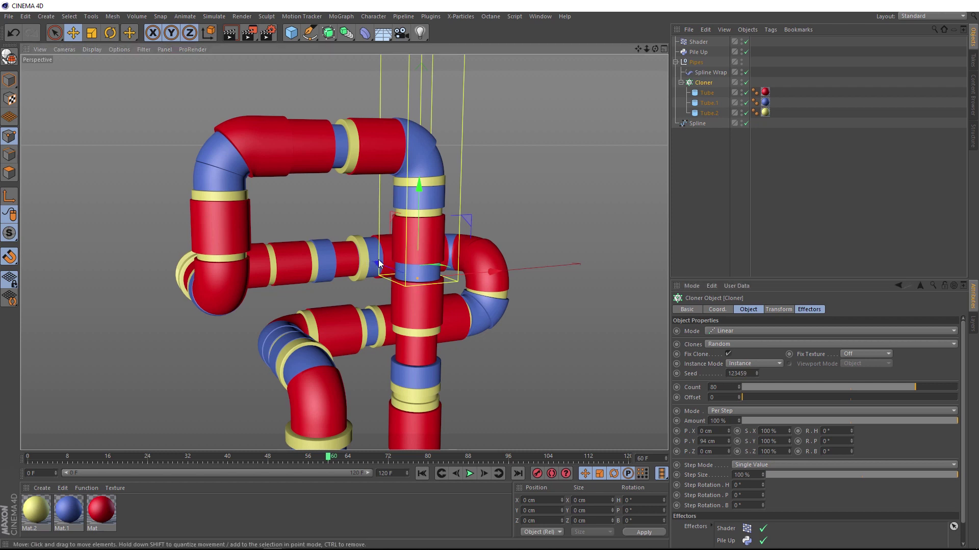
pyautogui.keyDown('alt'); pyautogui.moveTo(383, 259); pyautogui.dragTo(377, 259); pyautogui.keyUp('alt')
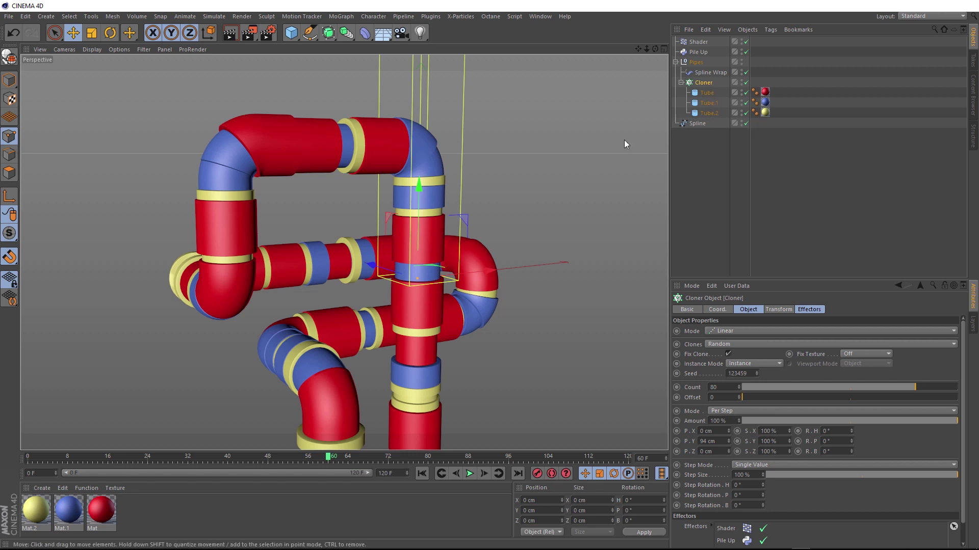
# Add a Torus and scale it down to about 42% size.
pyautogui.click(291, 33)
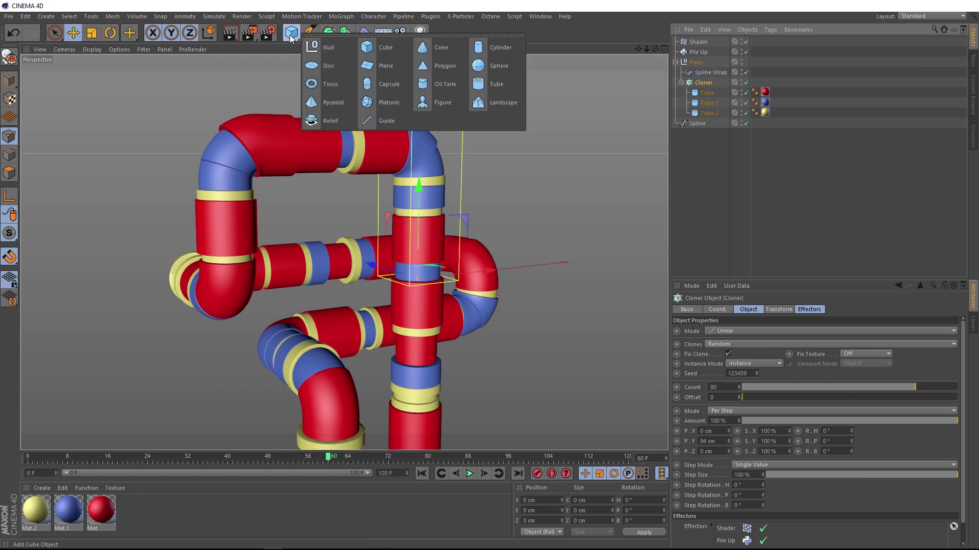
pyautogui.click(327, 84)
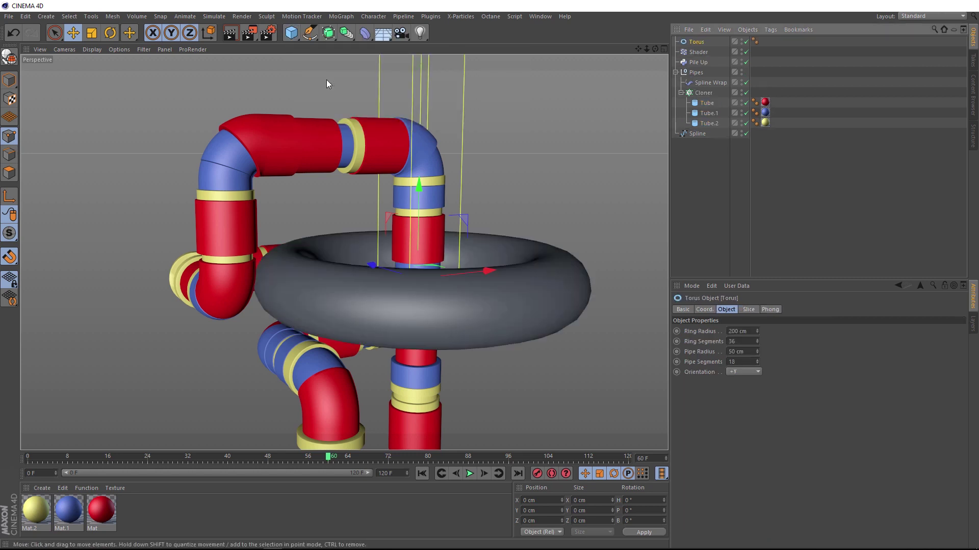
pyautogui.click(92, 32)
pyautogui.moveTo(558, 198); pyautogui.dragTo(289, 313)
# Nest the Torus under the Cloner and shrink the cloned rings to hug the pipes.
pyautogui.moveTo(695, 42)
pyautogui.mouseDown()
pyautogui.moveTo(715, 102)
pyautogui.moveTo(701, 106)
pyautogui.mouseUp()
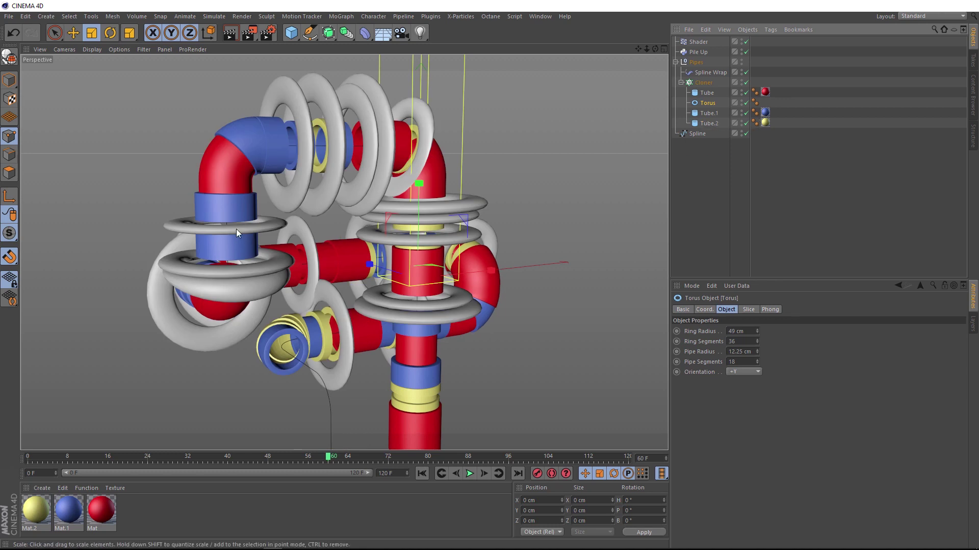
pyautogui.moveTo(233, 228)
pyautogui.keyDown('alt'); pyautogui.mouseDown()
pyautogui.moveTo(201, 227)
pyautogui.moveTo(215, 234)
pyautogui.mouseUp(); pyautogui.keyUp('alt')
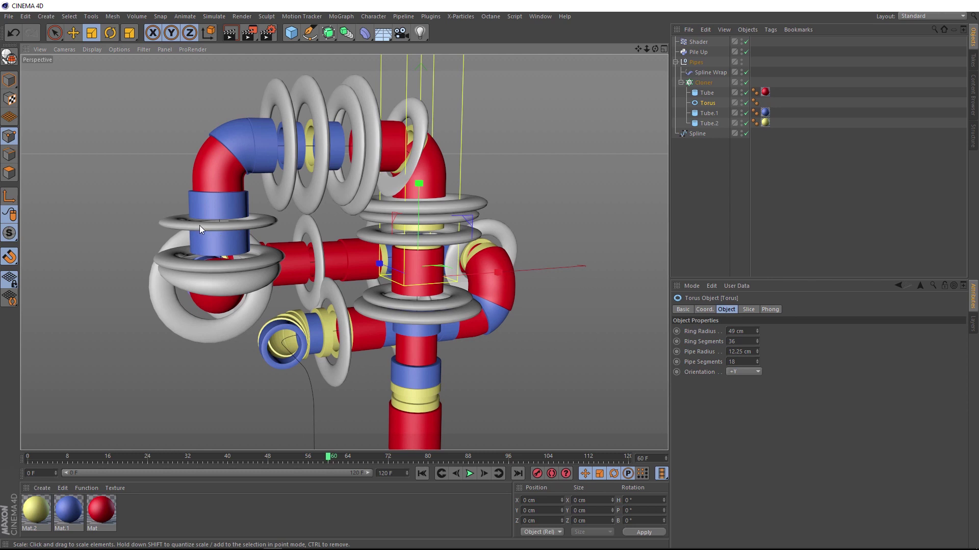
pyautogui.moveTo(429, 142)
pyautogui.mouseDown()
pyautogui.moveTo(247, 245)
pyautogui.moveTo(297, 266)
pyautogui.moveTo(261, 267)
pyautogui.mouseUp()
# Create Mat.3 with 84% saturation, apply it to the Torus, and replay from frame one.
pyautogui.doubleClick(152, 515)
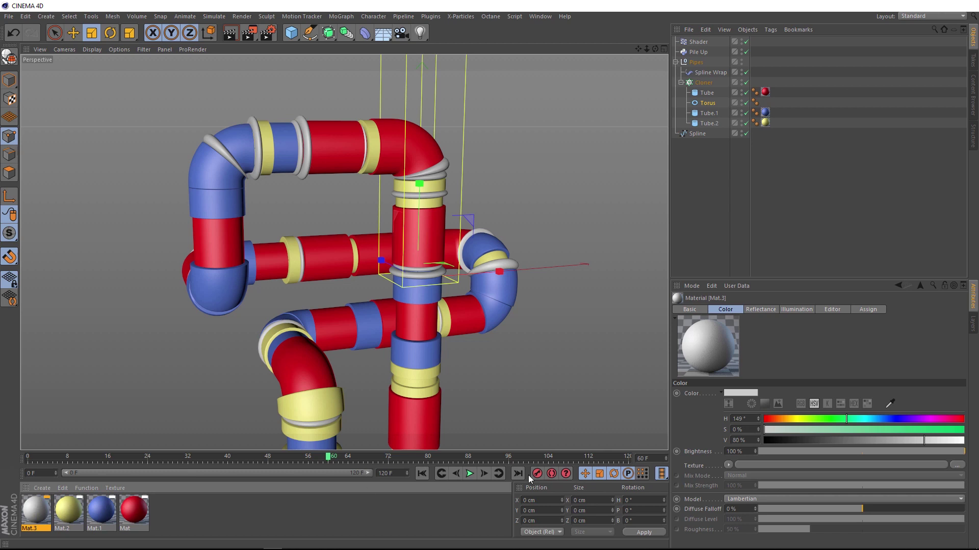
pyautogui.moveTo(885, 430); pyautogui.dragTo(931, 430)
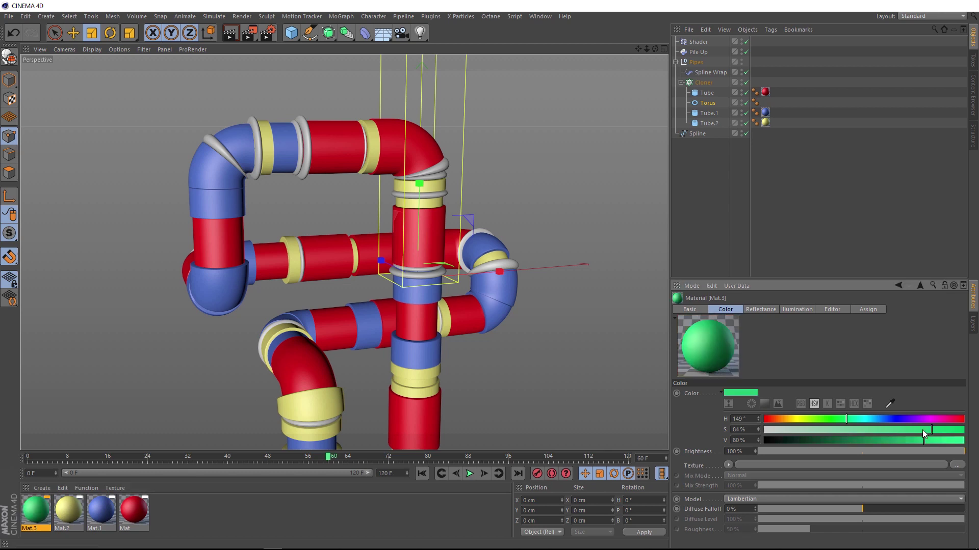
pyautogui.moveTo(37, 513); pyautogui.dragTo(706, 102)
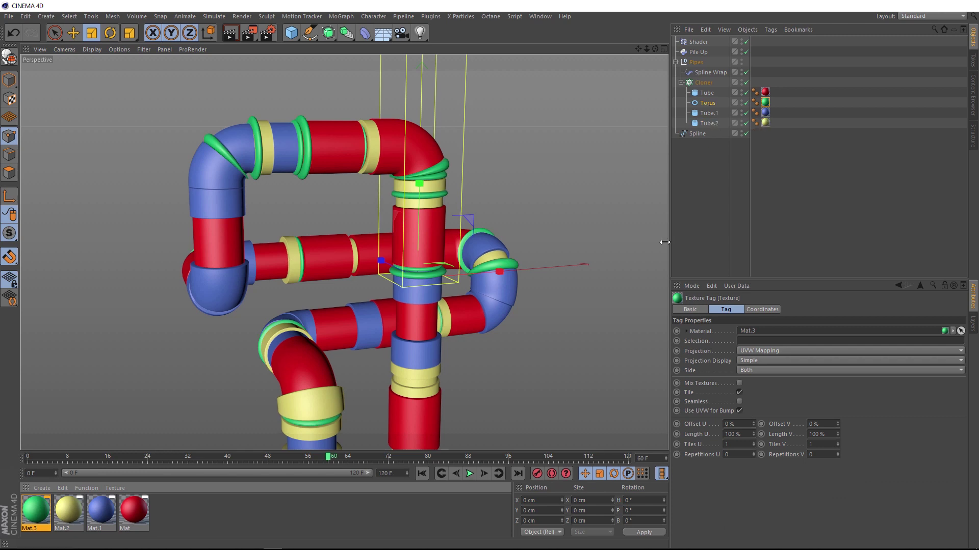
pyautogui.click(420, 473)
pyautogui.click(469, 474)
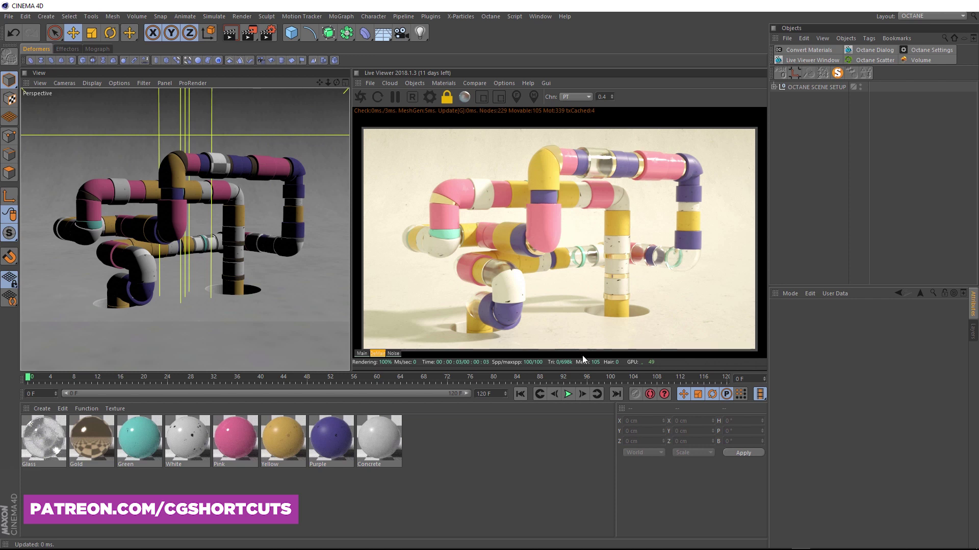
# Play the finished pastel pipe scene's animation with the Octane Live Viewer showing.
pyautogui.click(567, 395)
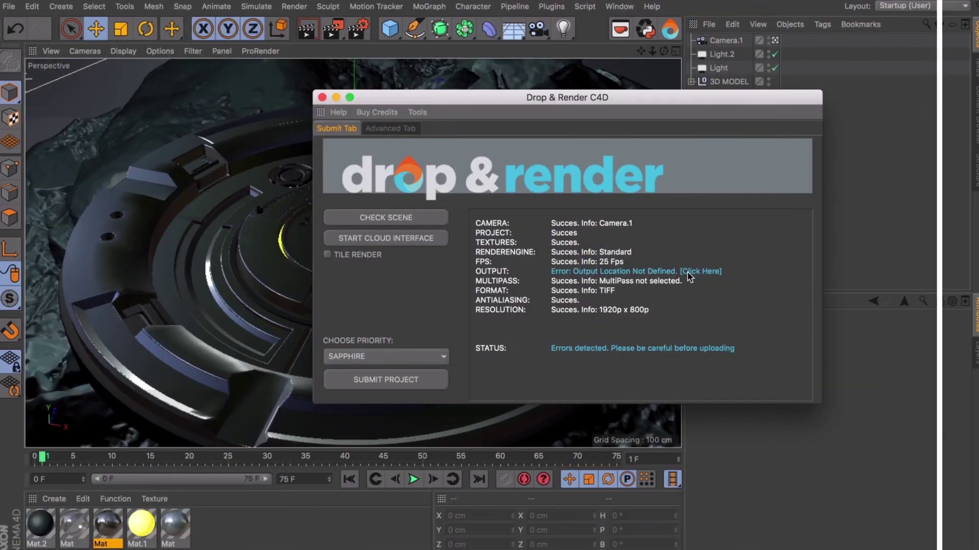
# Check Save in Render Settings and open the running 301-frame job's per-frame status list.
pyautogui.click(695, 275)
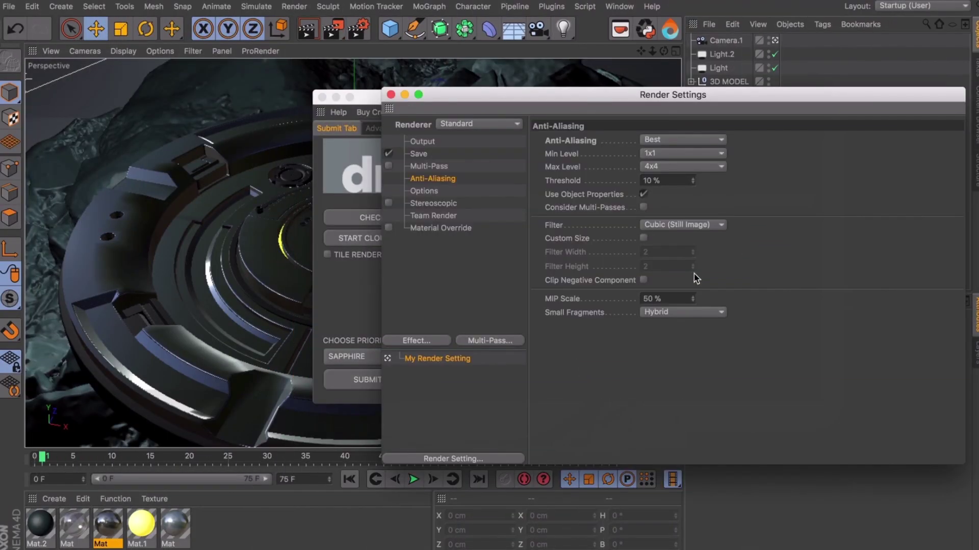
pyautogui.click(419, 154)
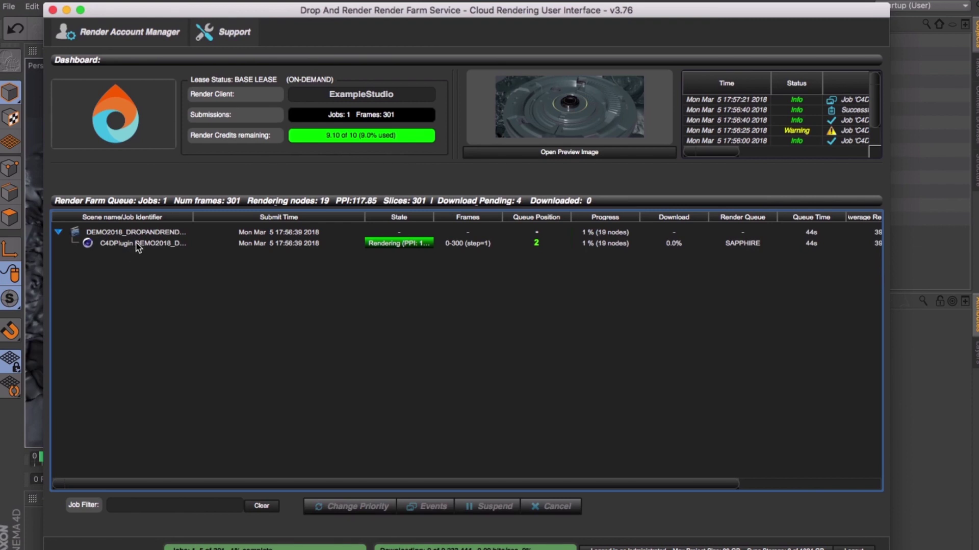
pyautogui.doubleClick(137, 244)
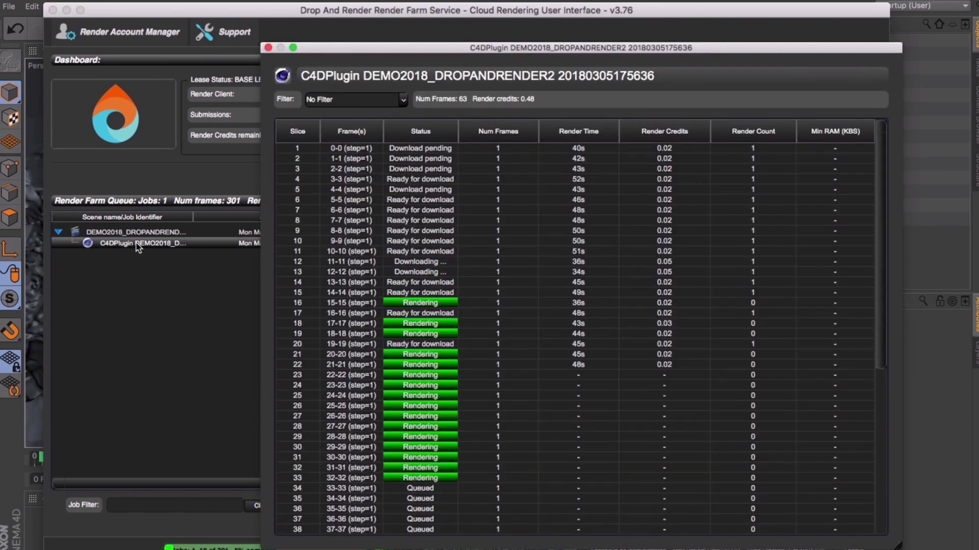